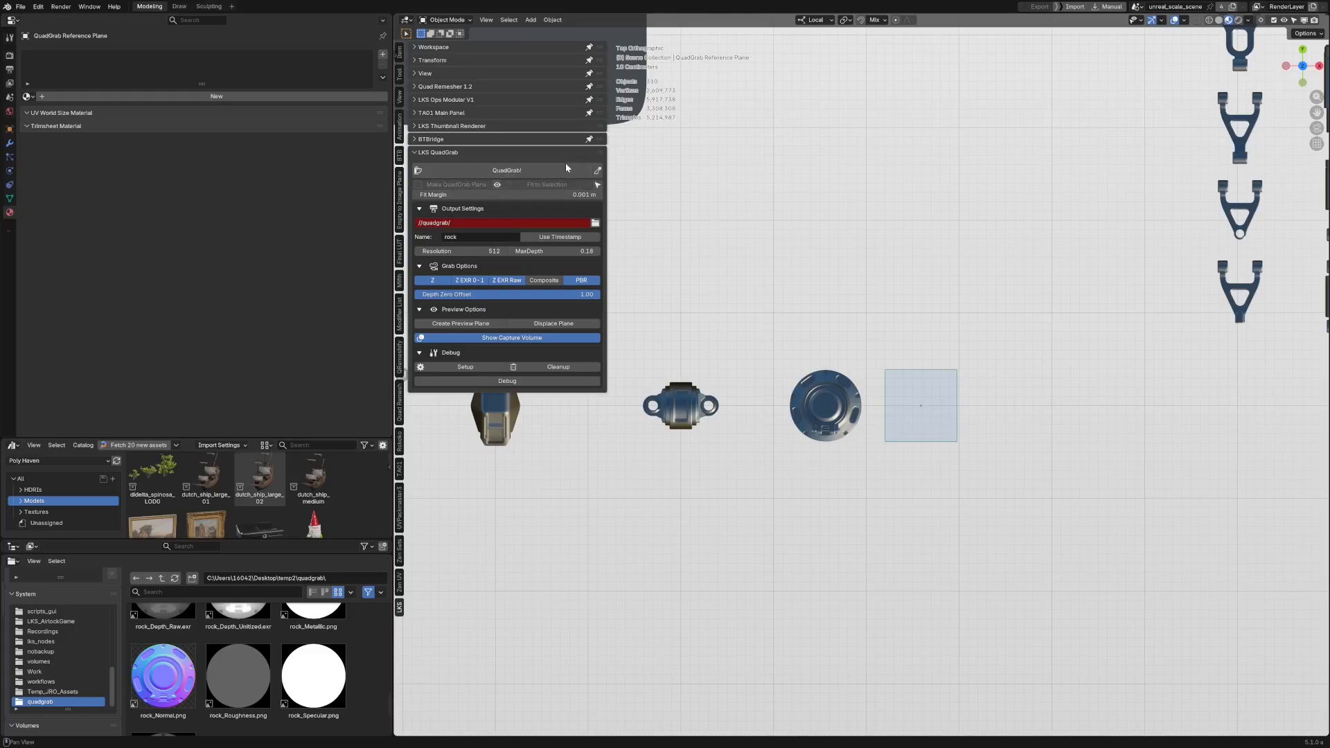
left_click(536, 167)
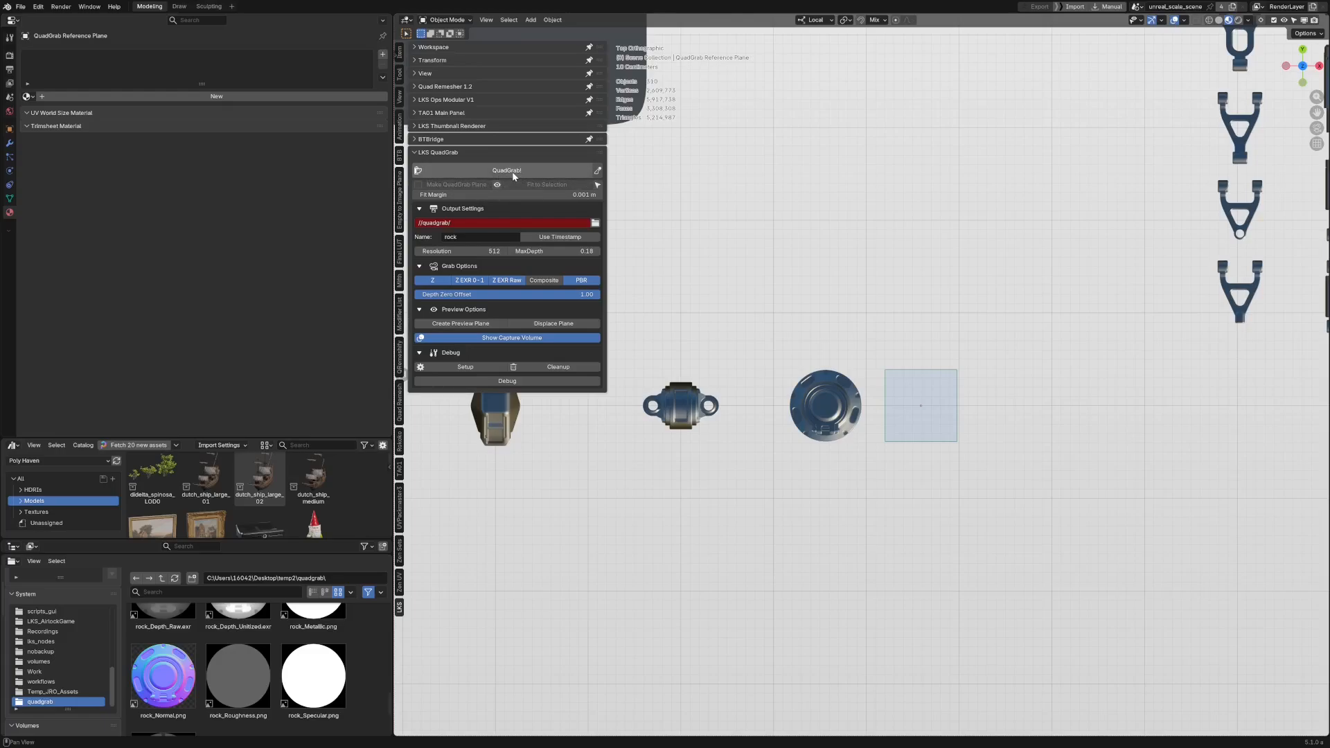
left_click(513, 173)
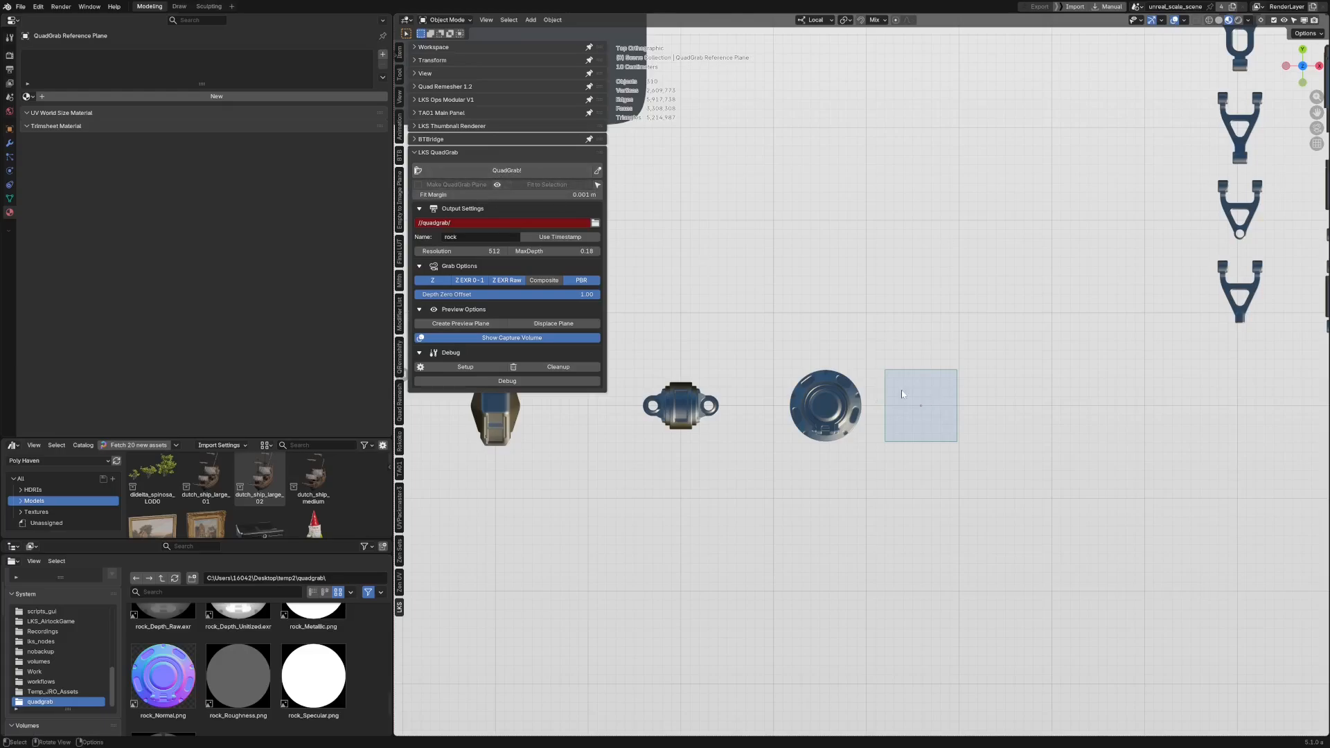
Step: Clean up the existing QuadGrab reference plane and make a new QuadGrab plane around the round disc part
left_click(841, 411)
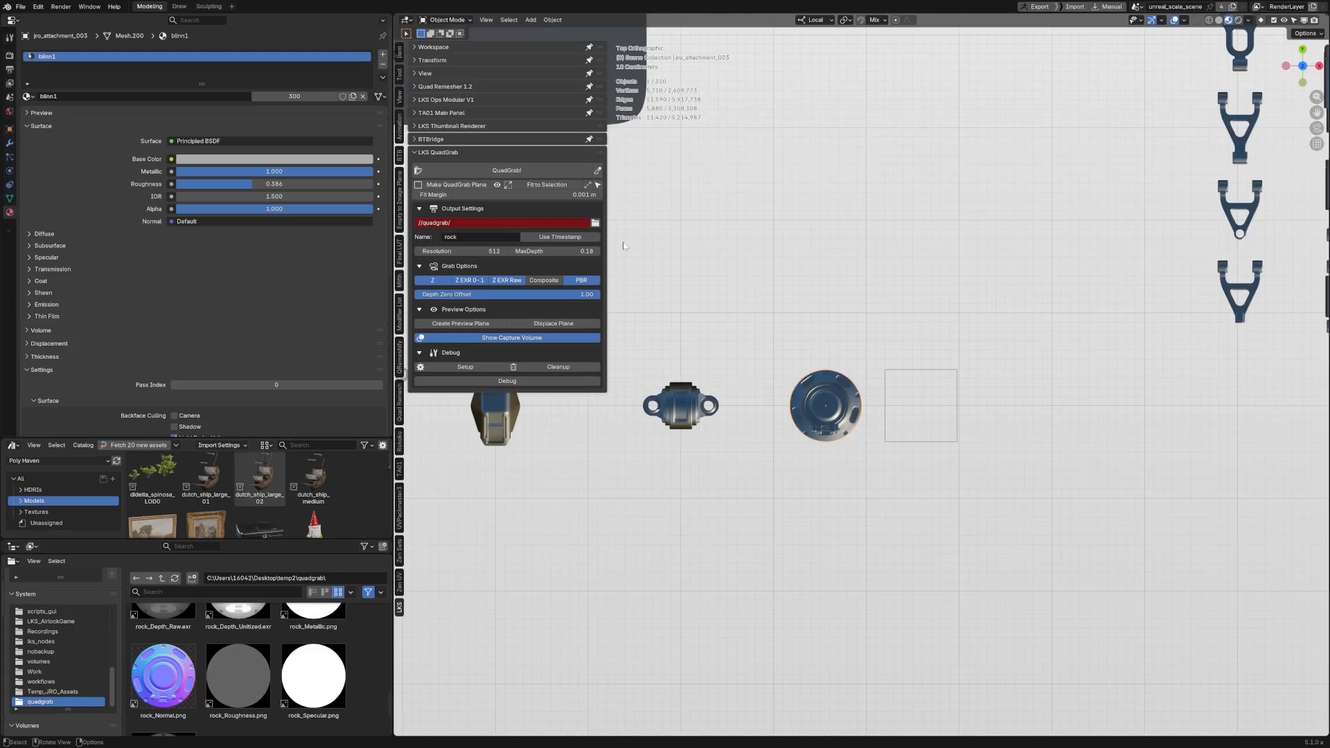
left_click(554, 366)
scroll(841, 395, "up", 1)
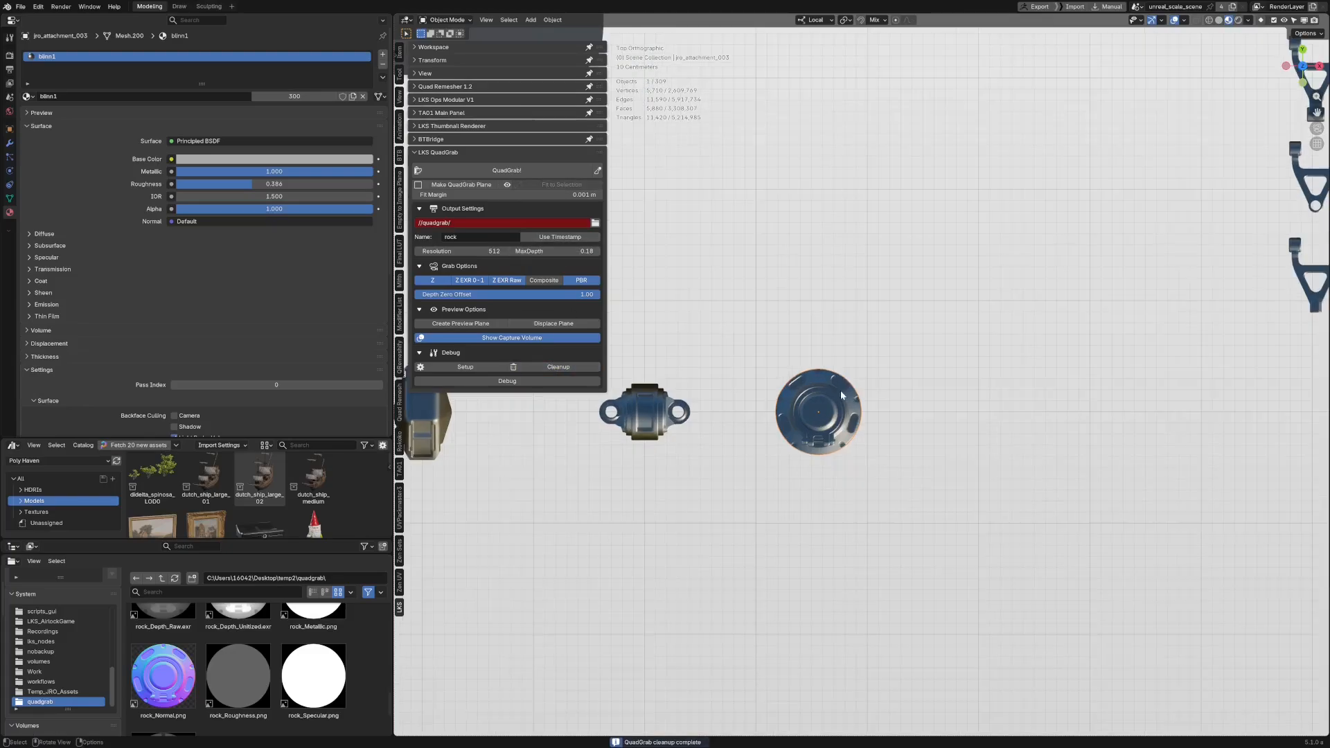
left_click(456, 184)
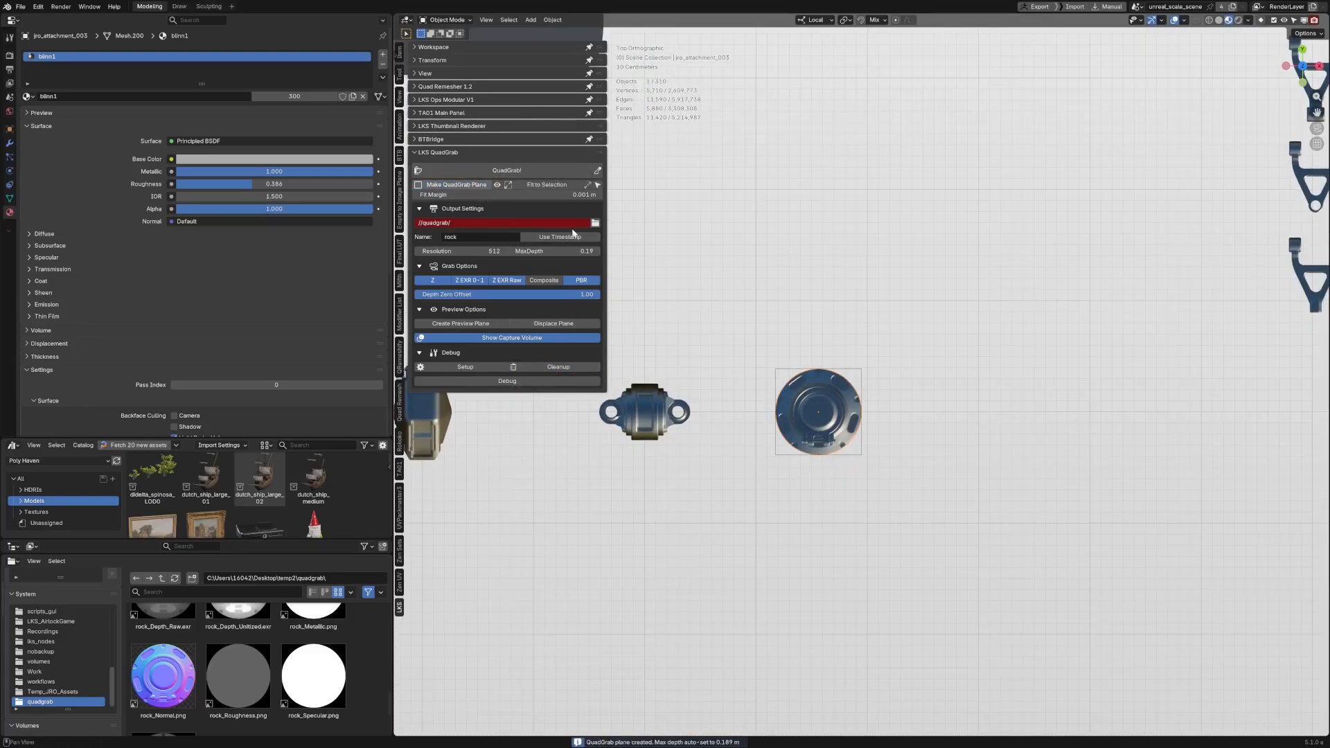
Step: Select the QuadGrab reference plane around the disc and inspect its capture volume from an angle
middle_click_drag(856, 481, 893, 384)
scroll(836, 417, "up", 2)
left_click(834, 424)
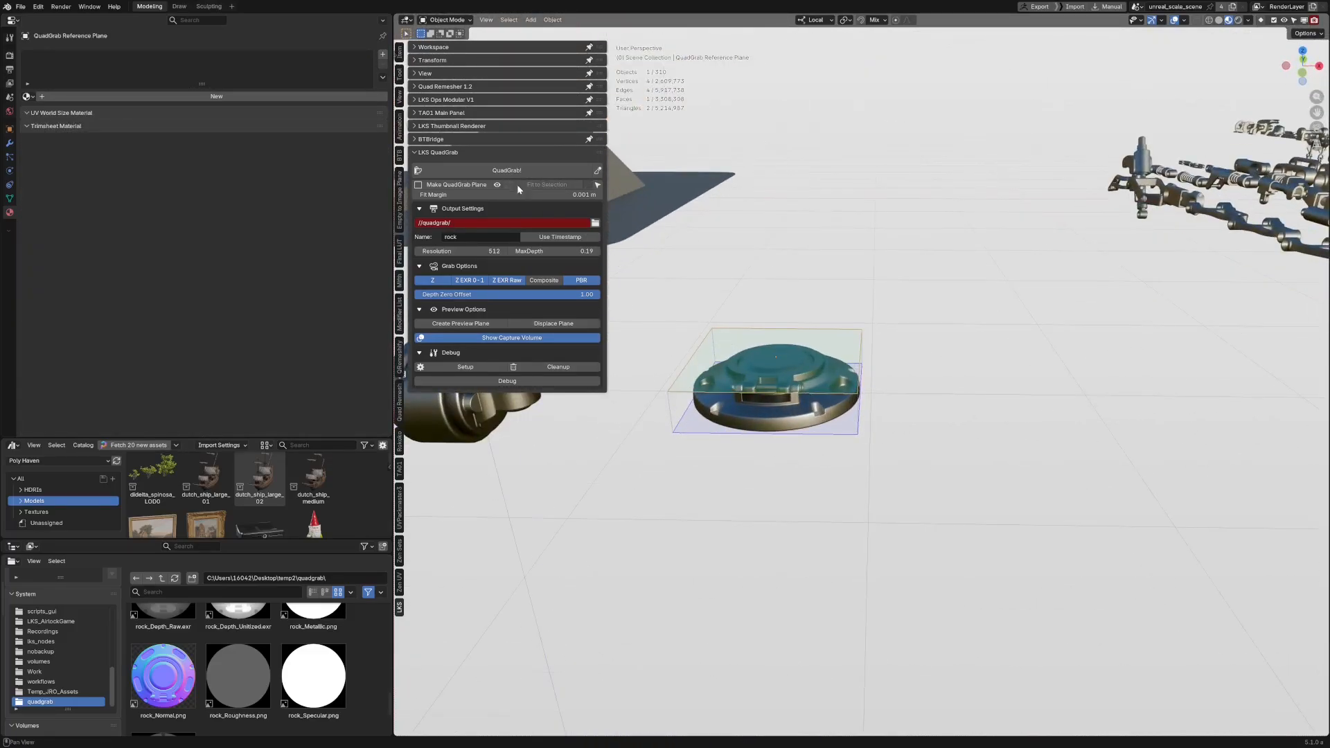
middle_click_drag(783, 311, 817, 281)
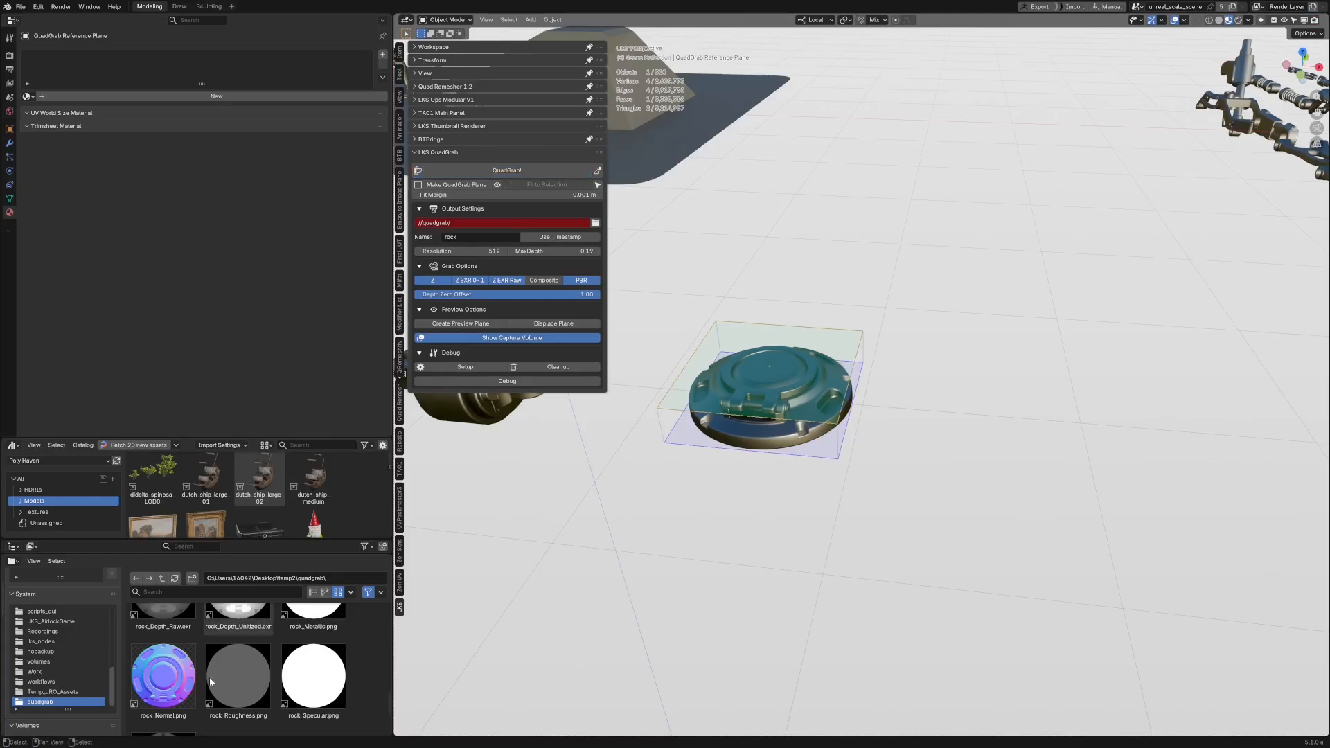
Step: Refresh the quadgrab folder and examine the captured rock depth, normal, roughness and other PBR maps
left_click(174, 579)
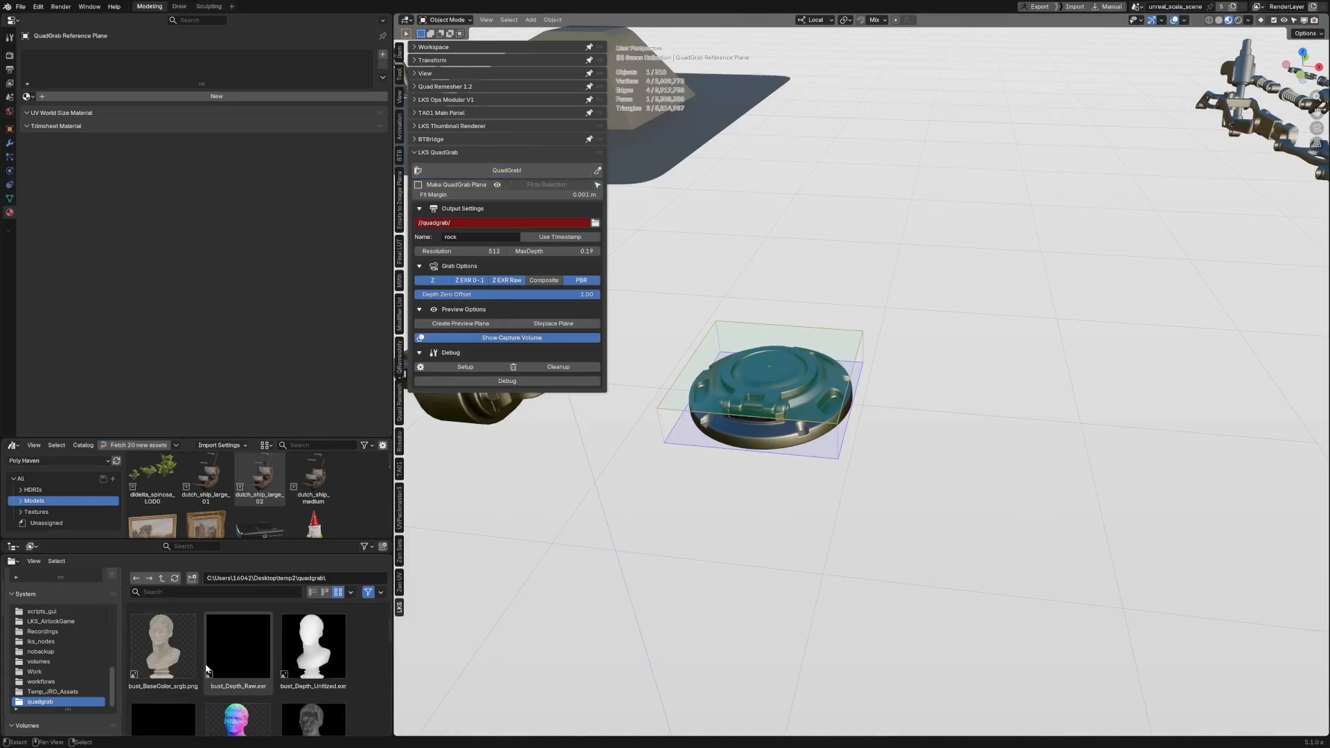
scroll(208, 667, "down", 10)
scroll(214, 669, "up", 2)
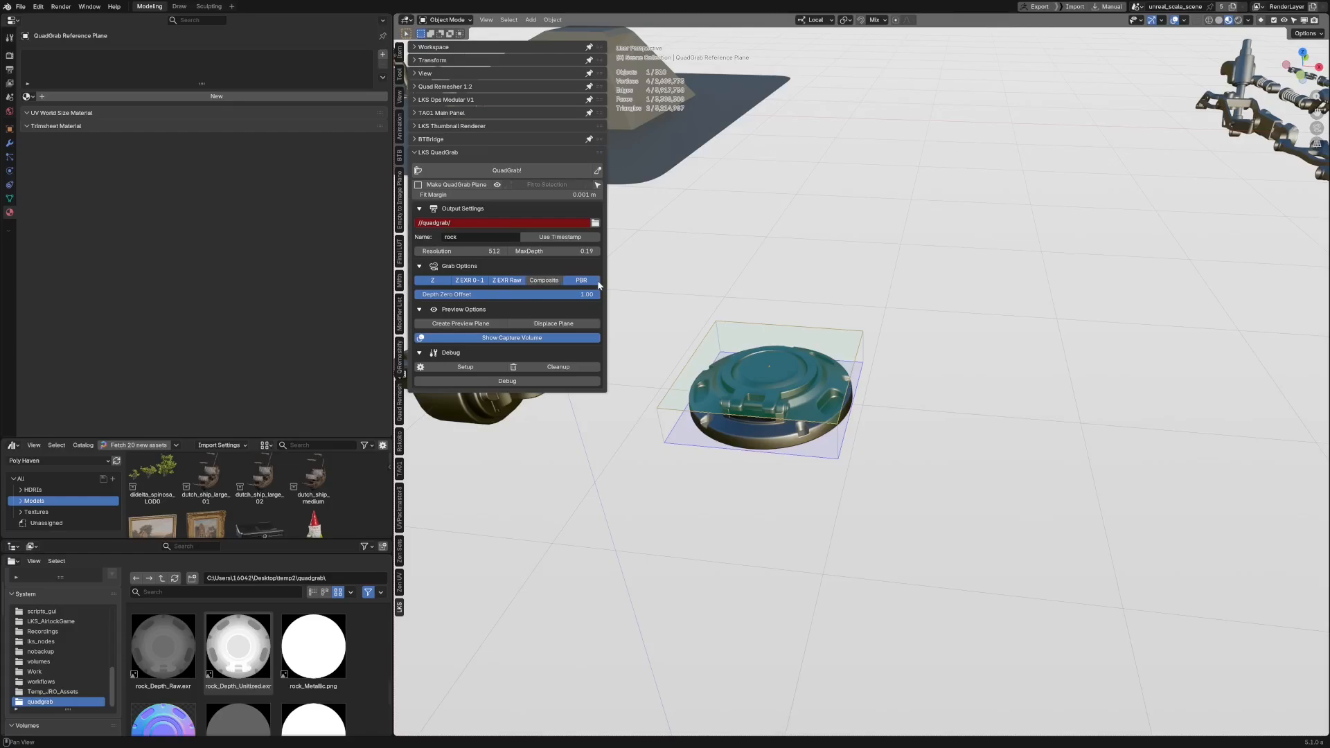
scroll(182, 661, "down", 2)
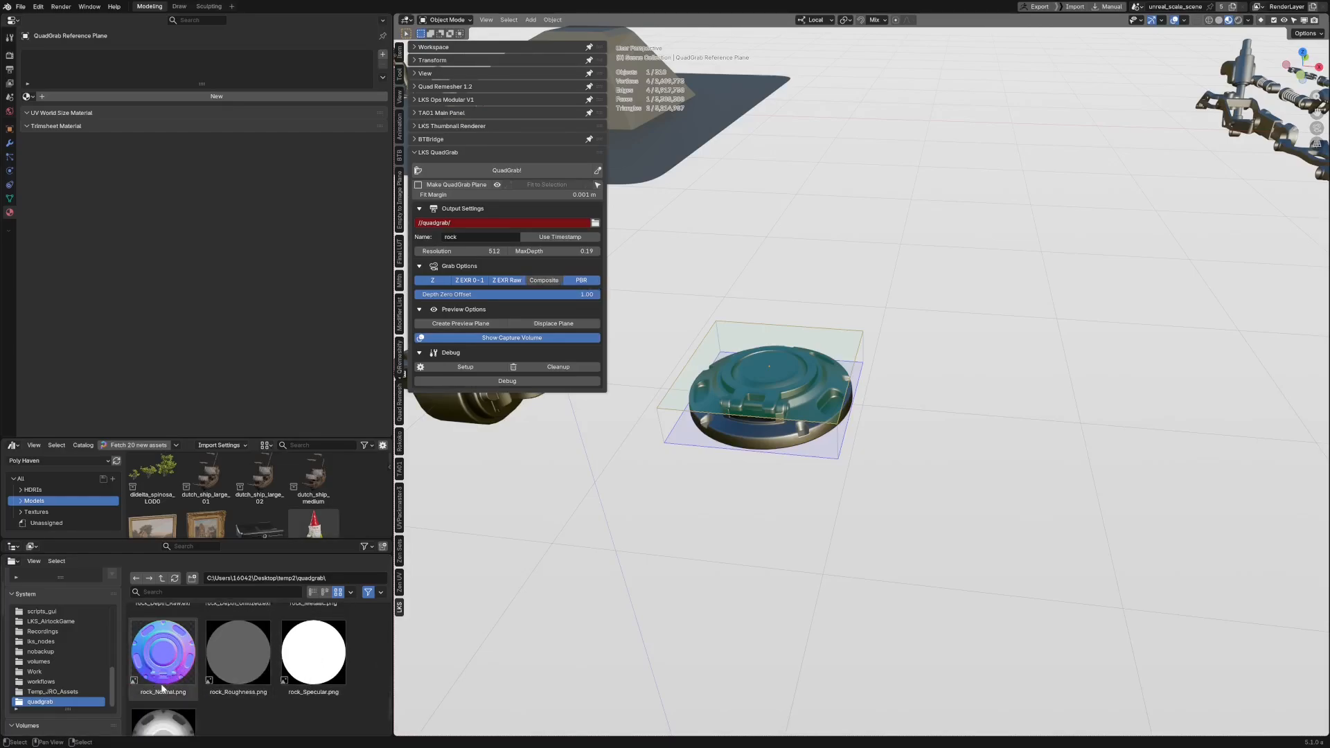
scroll(174, 660, "up", 1)
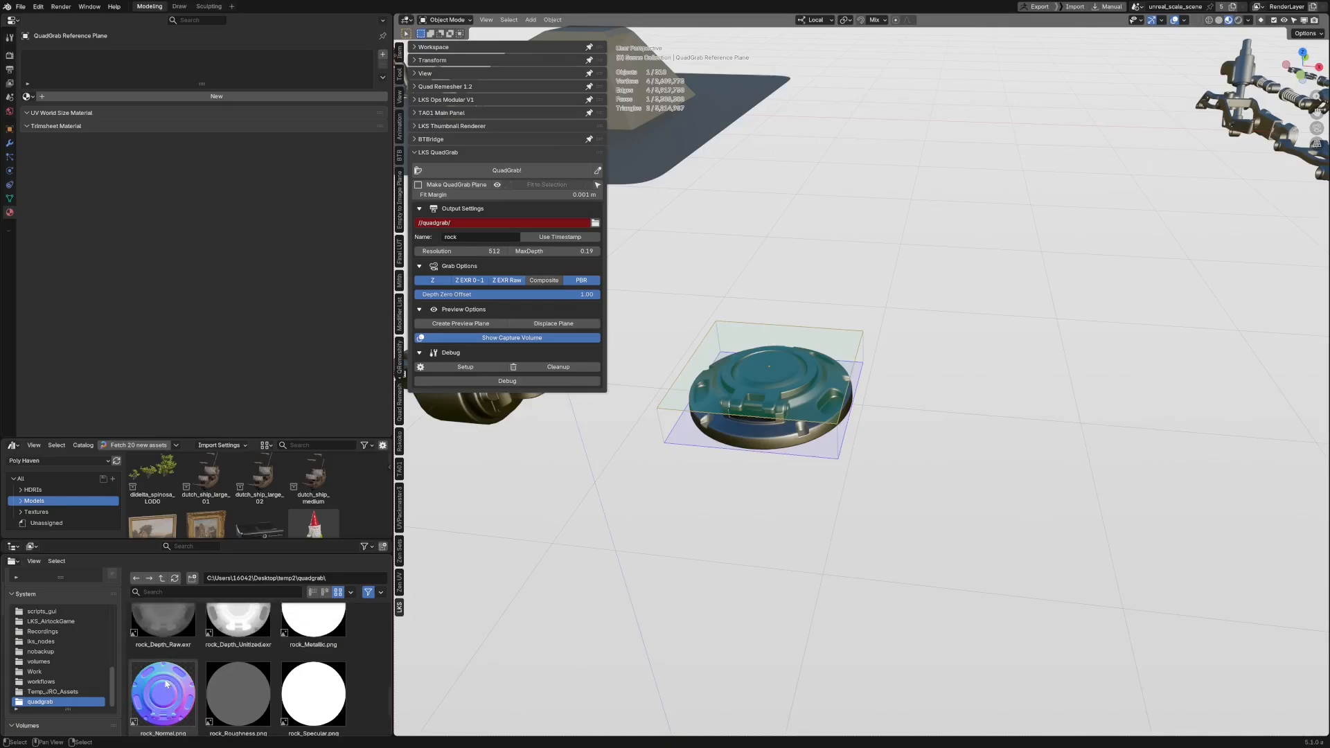
scroll(200, 658, "down", 1)
scroll(222, 657, "up", 1)
scroll(227, 656, "up", 1)
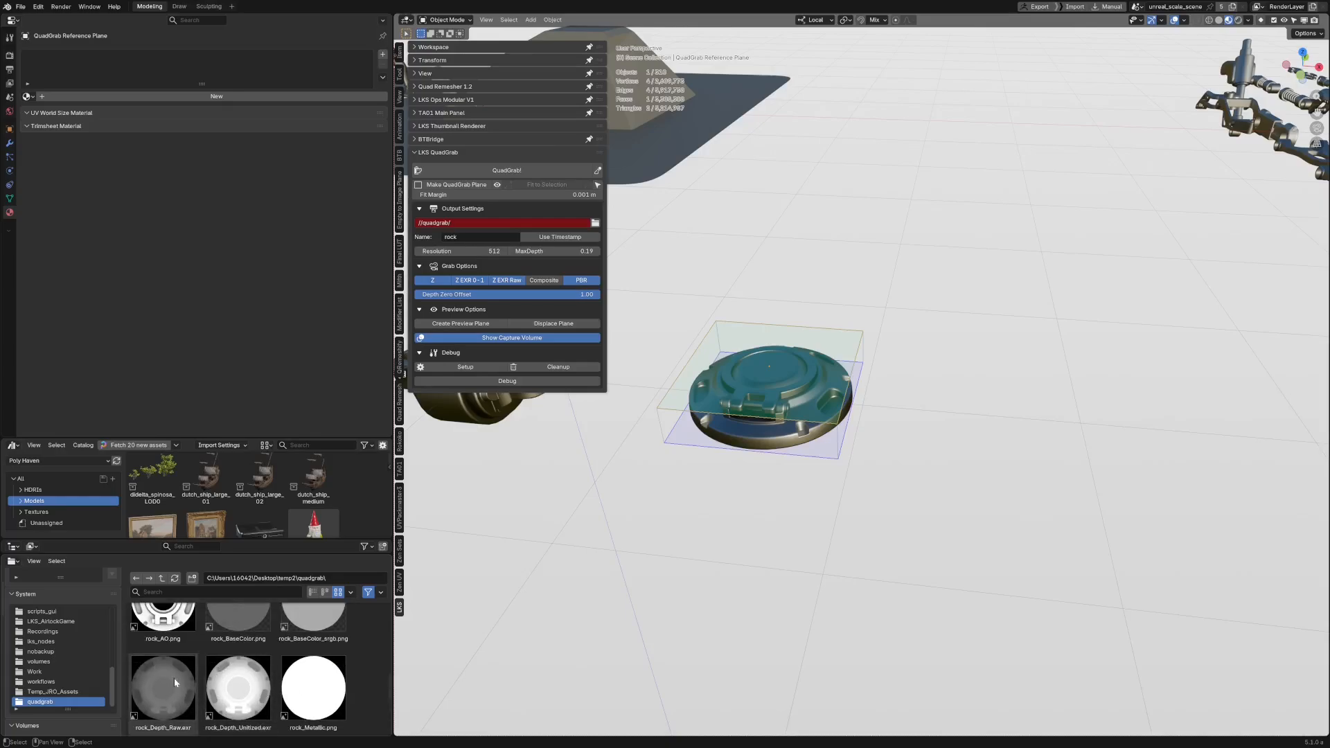
middle_click_drag(769, 423, 775, 450)
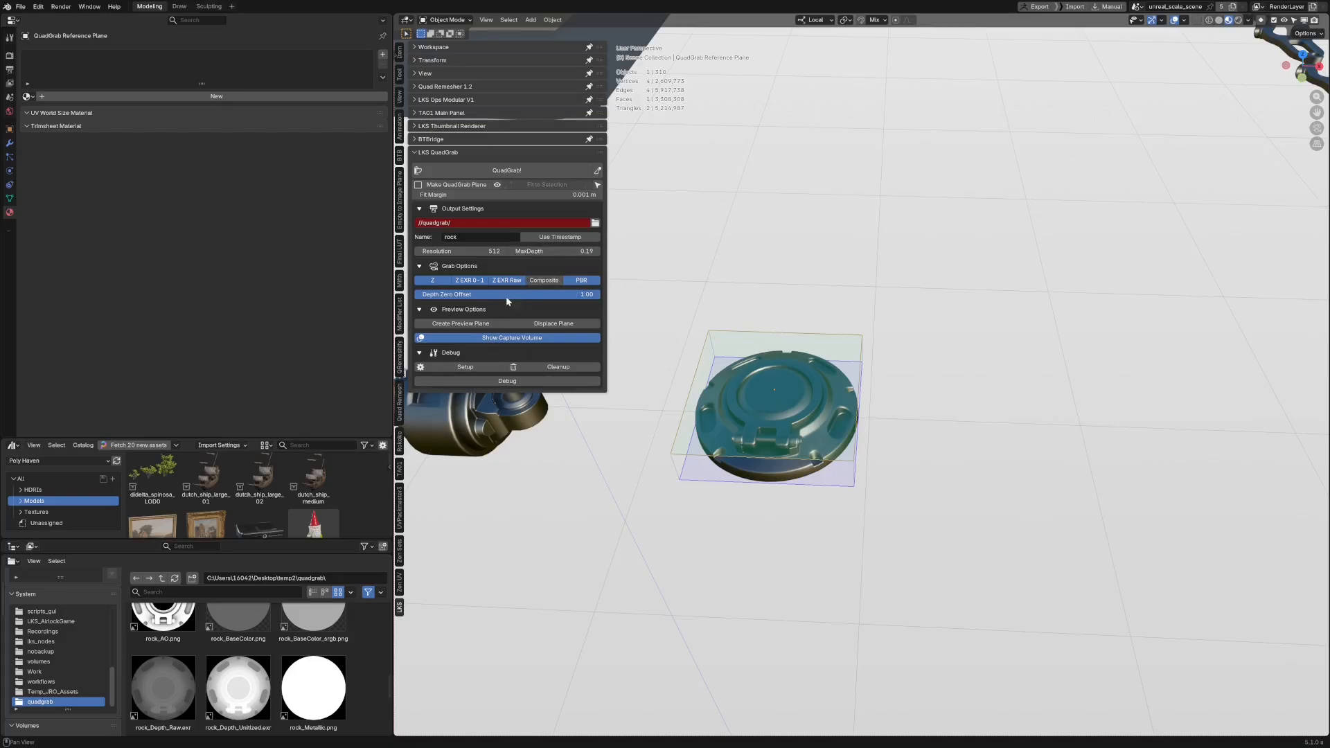
Step: Enable Create Preview Plane and run QuadGrab with the plane fitted to the connection part beside the disc
left_click(492, 328)
key("KP_7")
scroll(907, 474, "down", 1)
middle_click_drag(907, 474, 1021, 428, "shift")
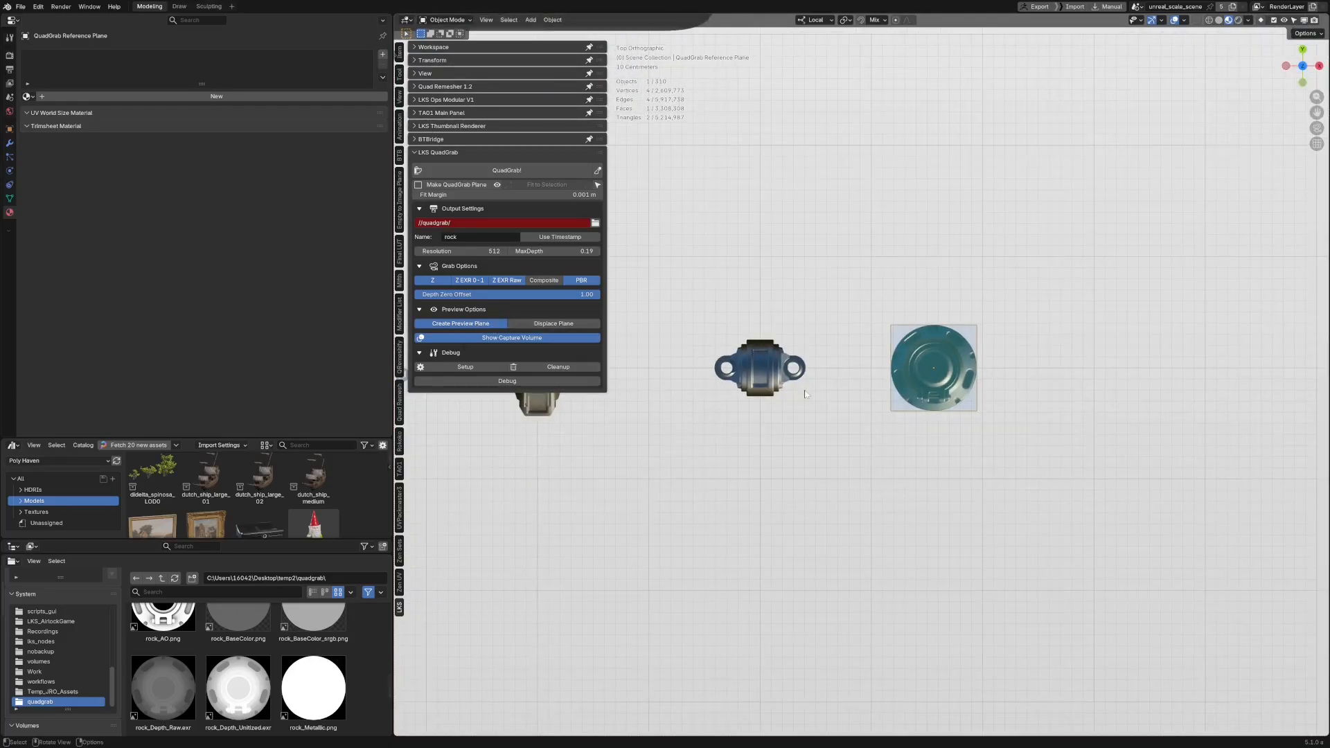
left_click(755, 383)
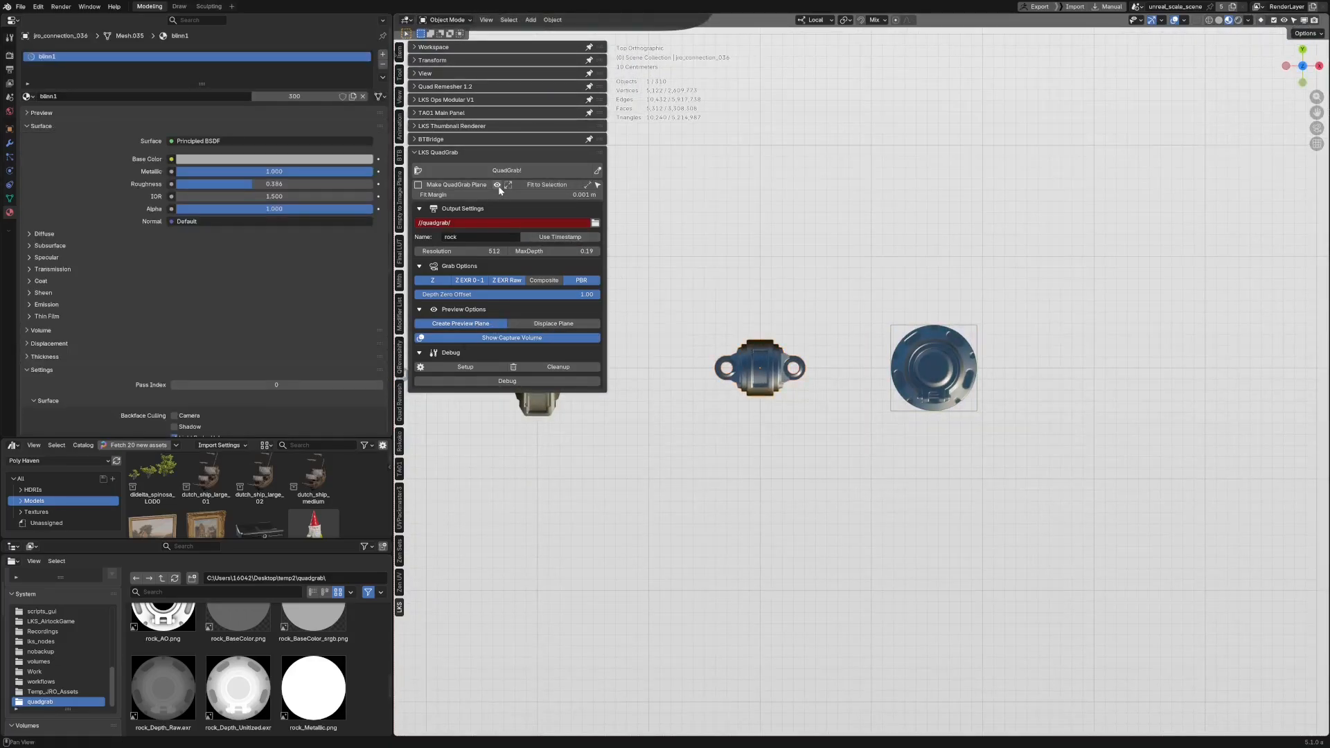
left_click(534, 188)
middle_click_drag(796, 388, 723, 395)
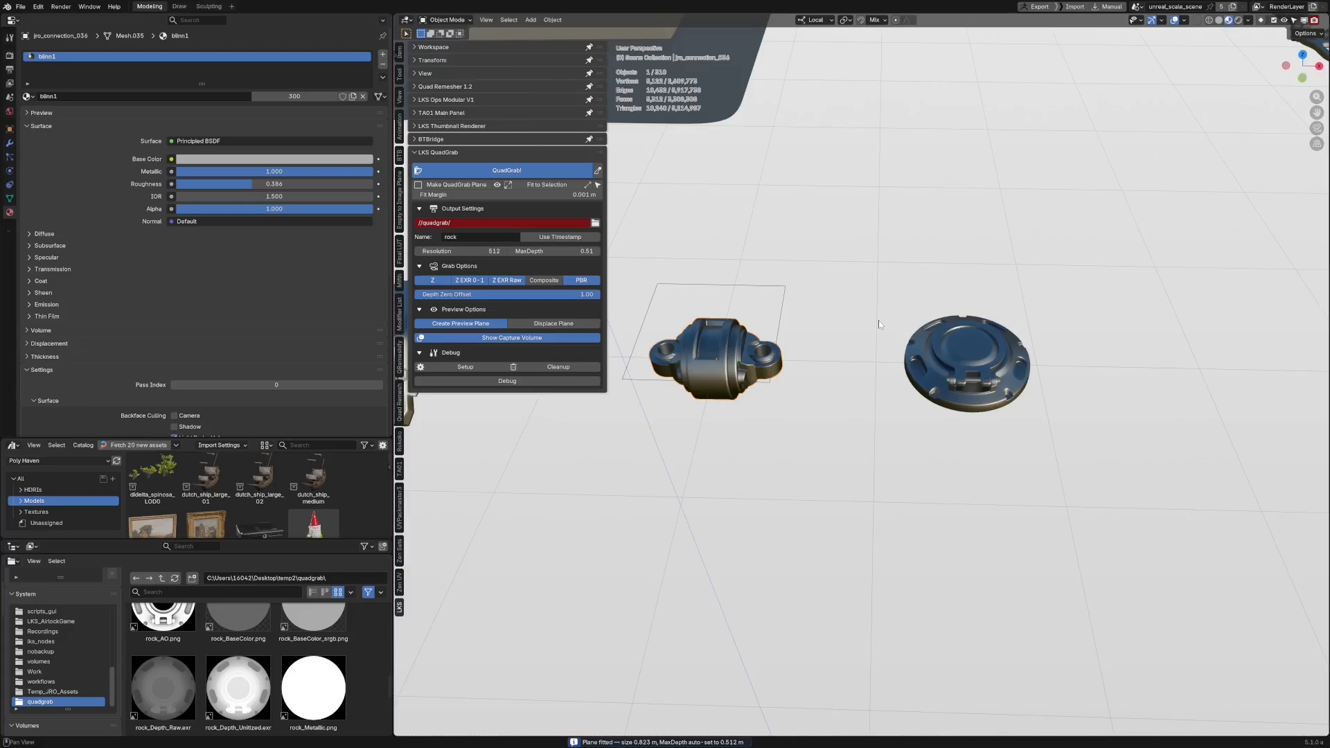
Step: Move the reference plane toward the disc and the preview plane about -0.25 m along local X, clear of the connection part
middle_click_drag(879, 320, 913, 428)
left_click(781, 428)
key("g")
key("x")
left_click(902, 439)
left_click(773, 443)
key("g")
left_click(676, 454)
key("g")
middle_click_drag(912, 430, 887, 431)
left_click(876, 429)
key("KP_Decimal")
middle_click_drag(980, 396, 882, 352)
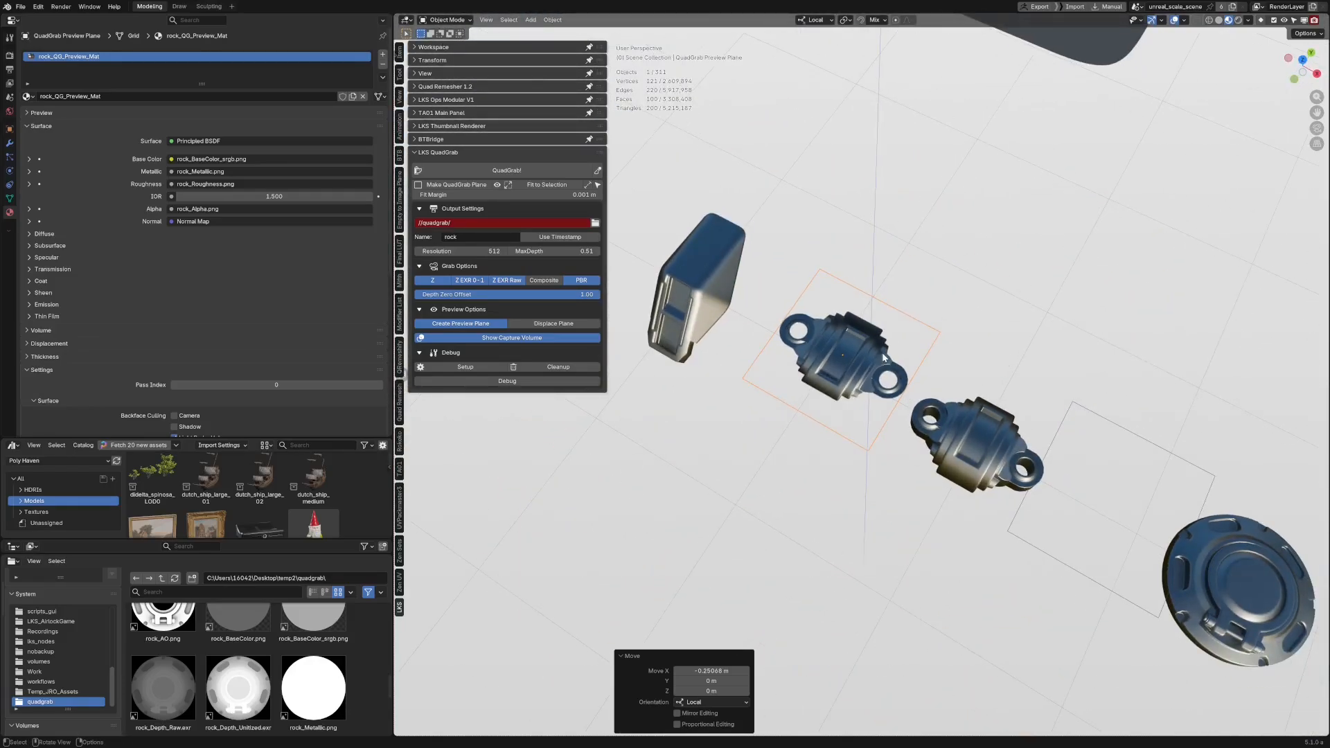
Step: Refresh the quadgrab folder and compare the connection part's new texture maps with its preview plane
left_click(176, 579)
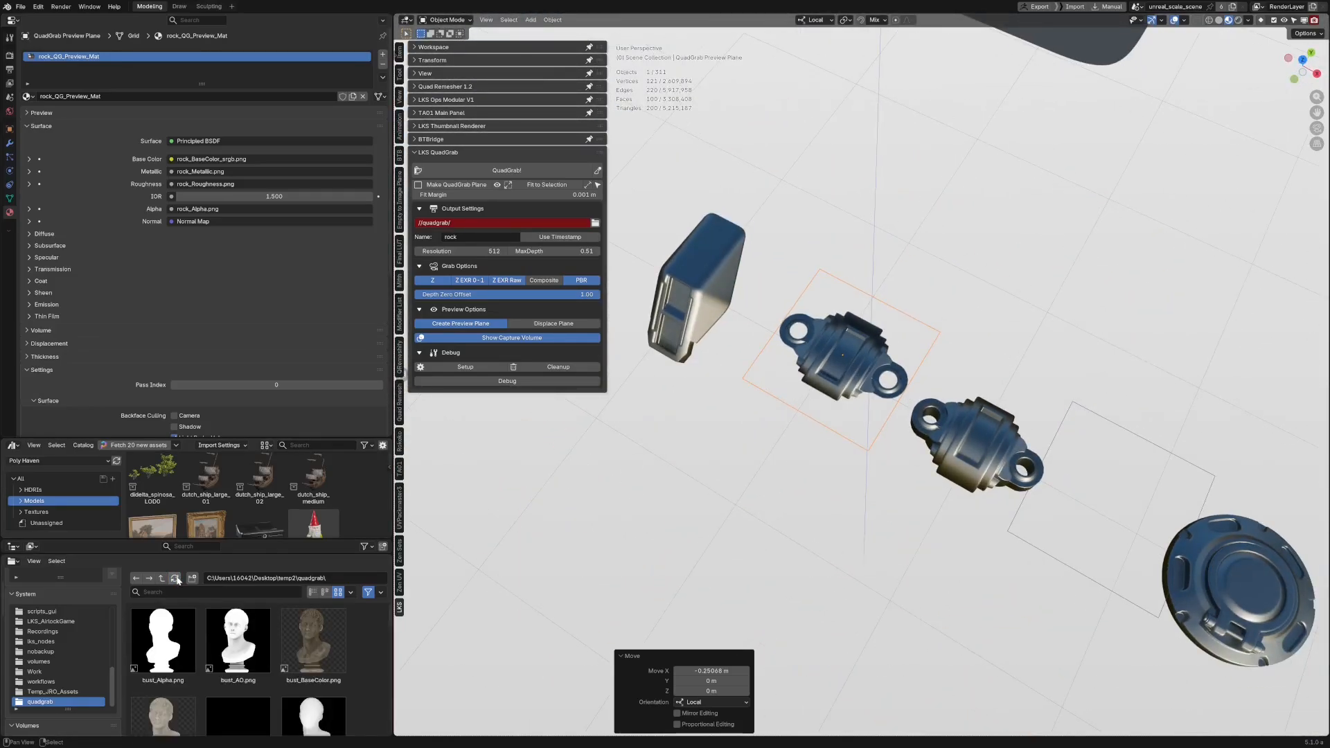
scroll(230, 655, "down", 6)
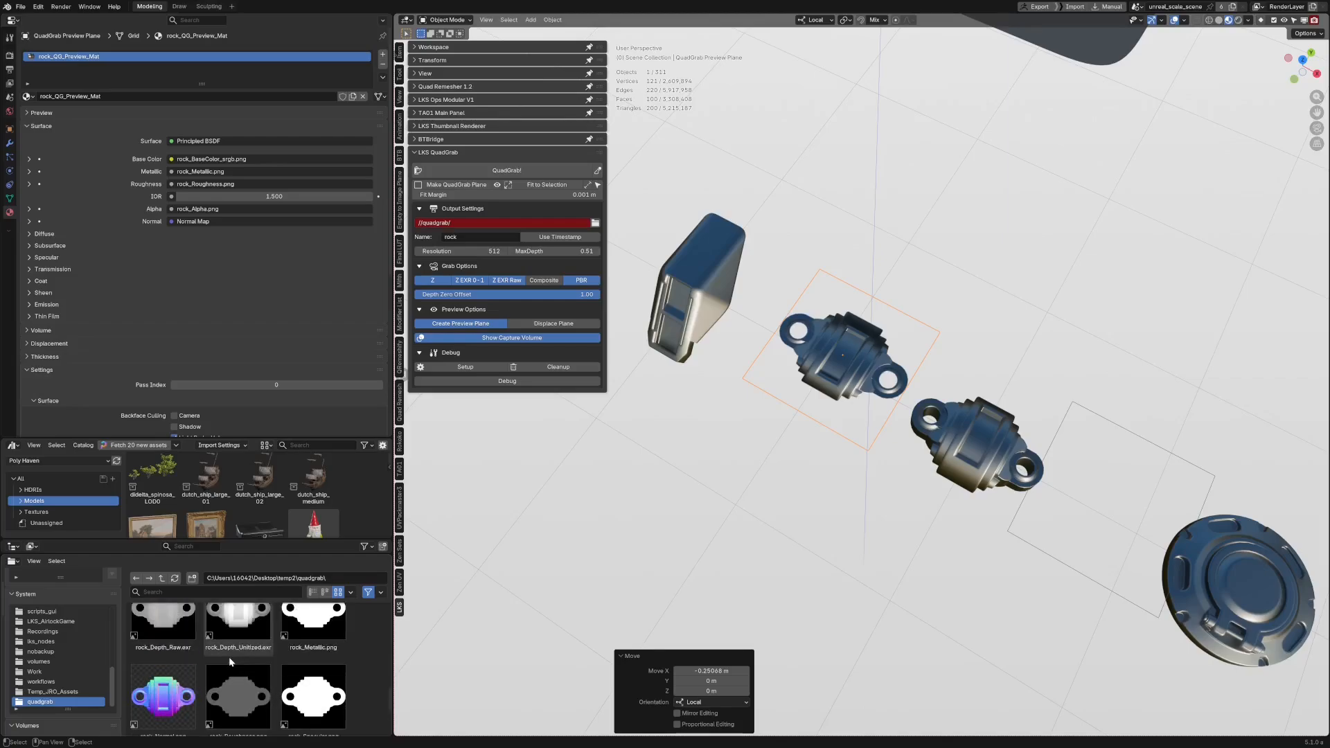
scroll(245, 666, "up", 2)
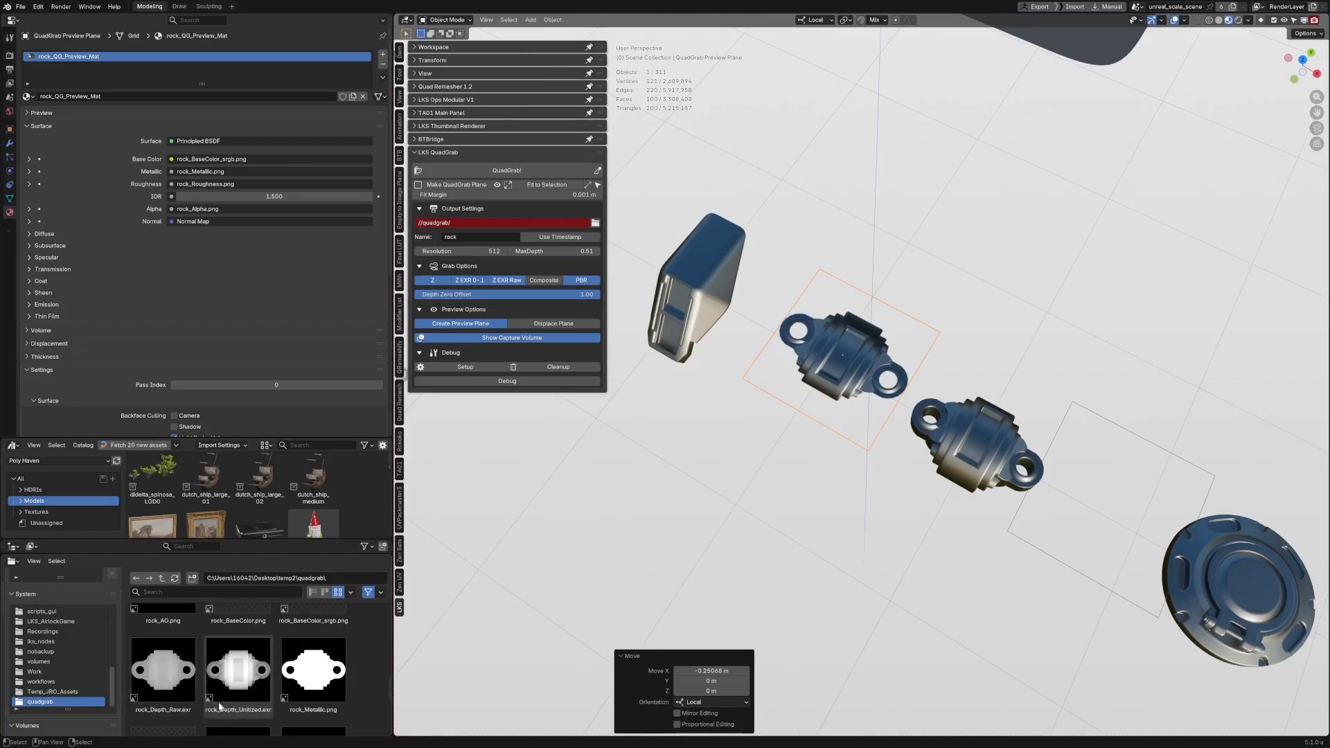
middle_click_drag(885, 373, 902, 401)
scroll(902, 402, "down", 3)
scroll(902, 402, "up", 3)
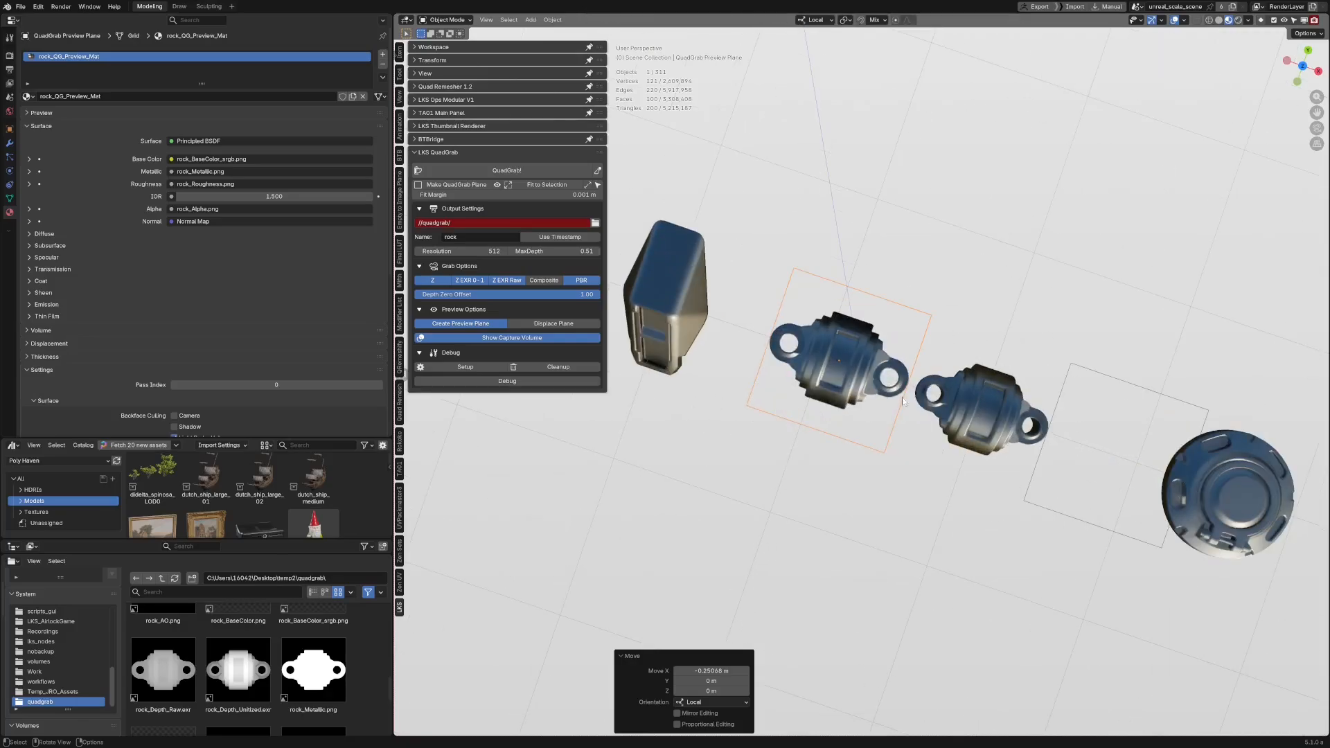
Step: Select the tall body part in top view and turn on the view-aligned option for the QuadGrab plane
left_click(668, 305)
key("KP_7")
middle_click_drag(766, 273, 849, 291, "shift")
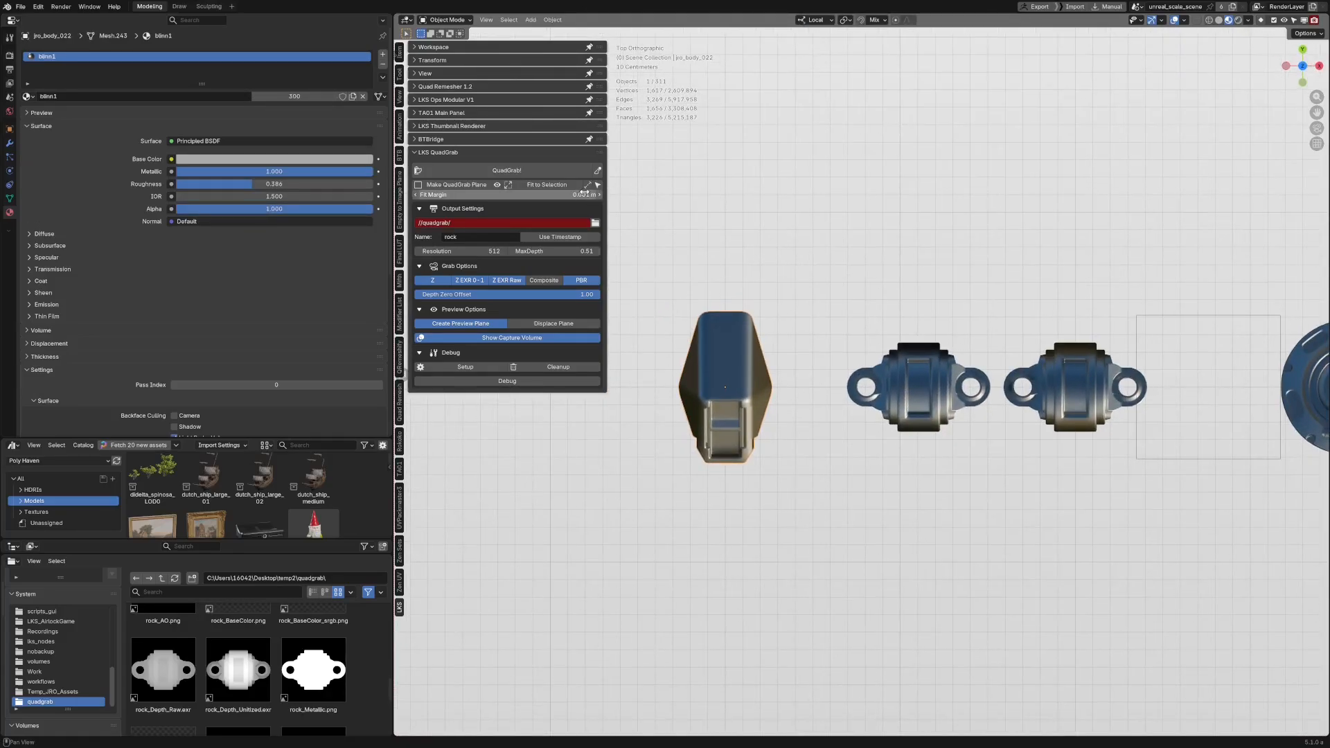
left_click(498, 184)
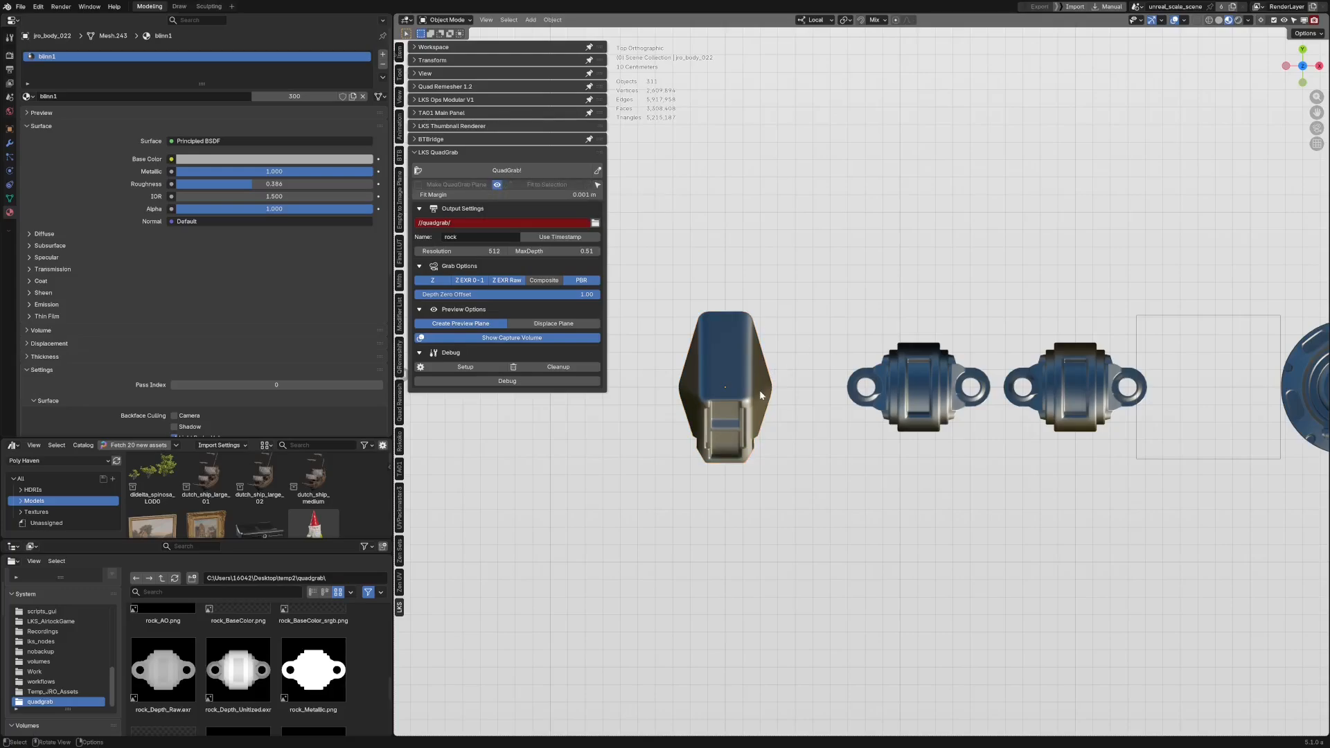
Step: Fit the QuadGrab plane to the rusted can, aligned to an angled orthographic view
middle_click_drag(766, 378, 840, 334)
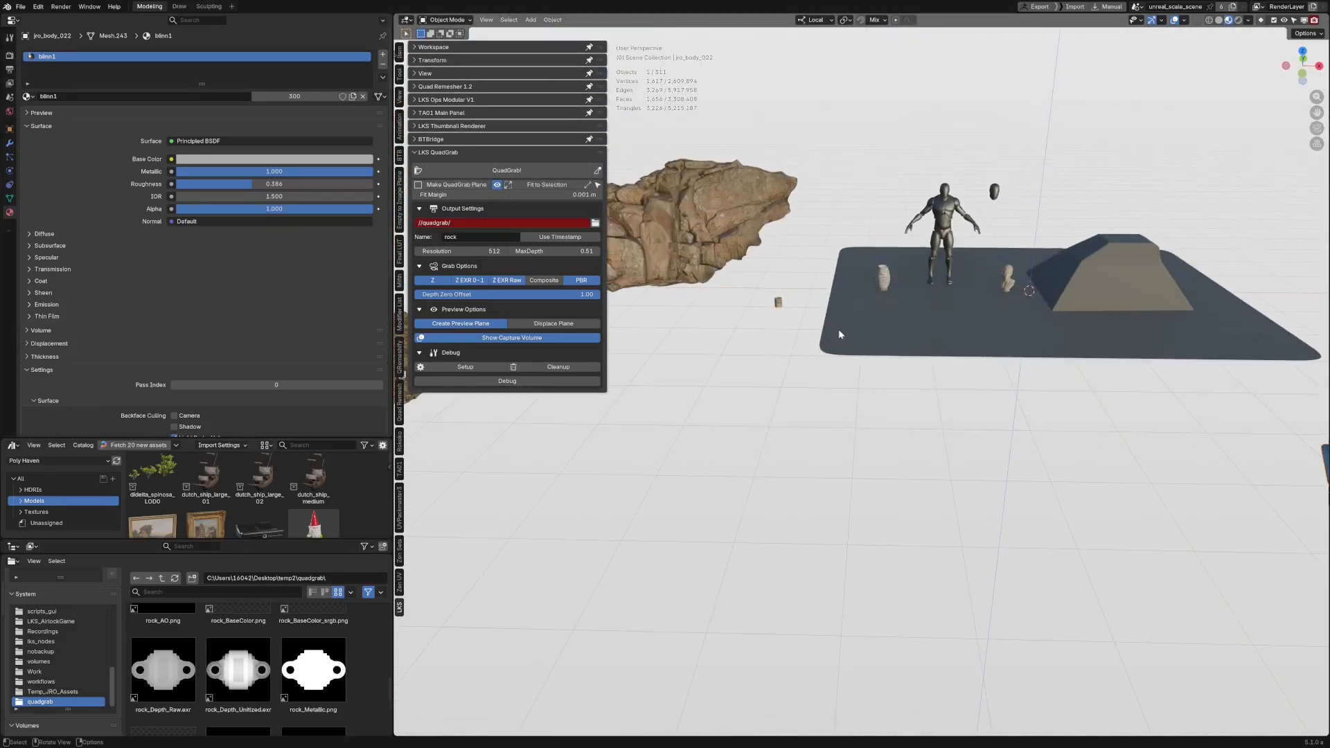
left_click(779, 303)
key("KP_Decimal")
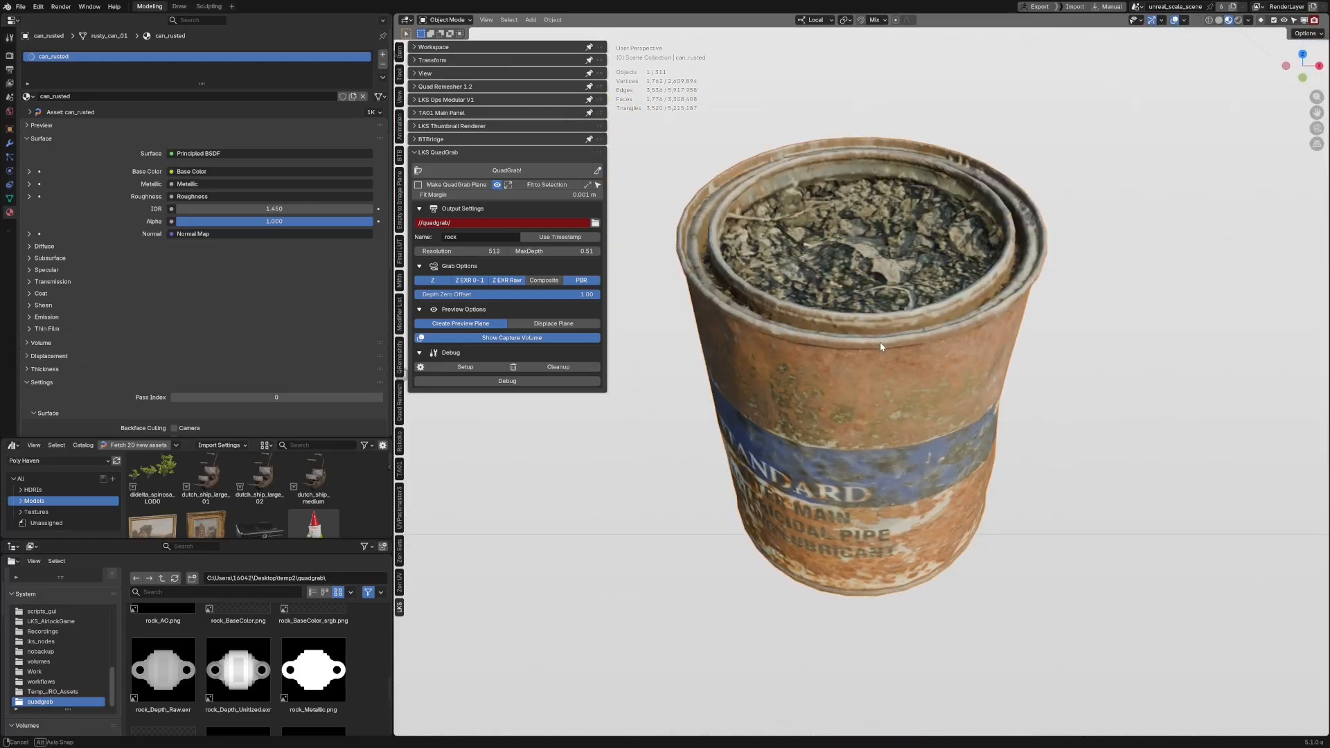
key("KP_5")
scroll(808, 317, "down", 3)
mouse_move(896, 415)
middle_mouse_down()
mouse_move(888, 360)
mouse_move(883, 402)
middle_mouse_up()
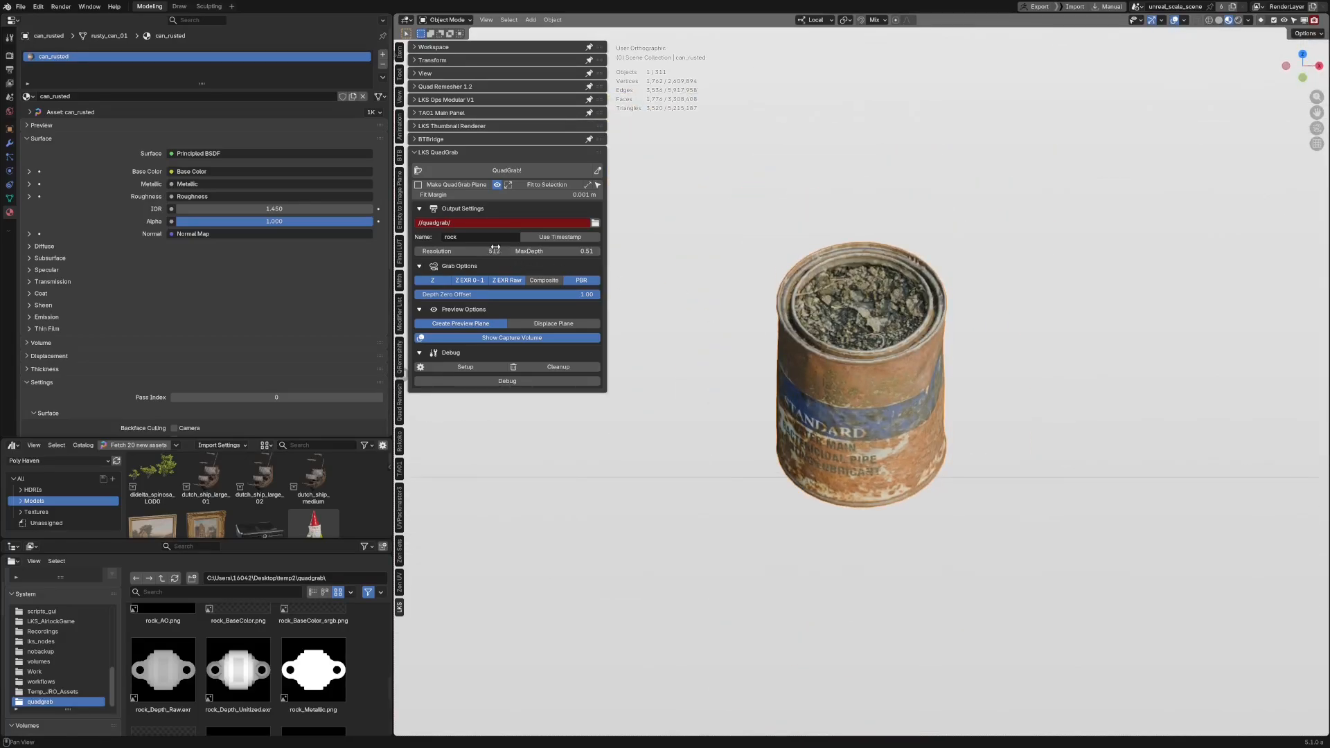
left_click(548, 185)
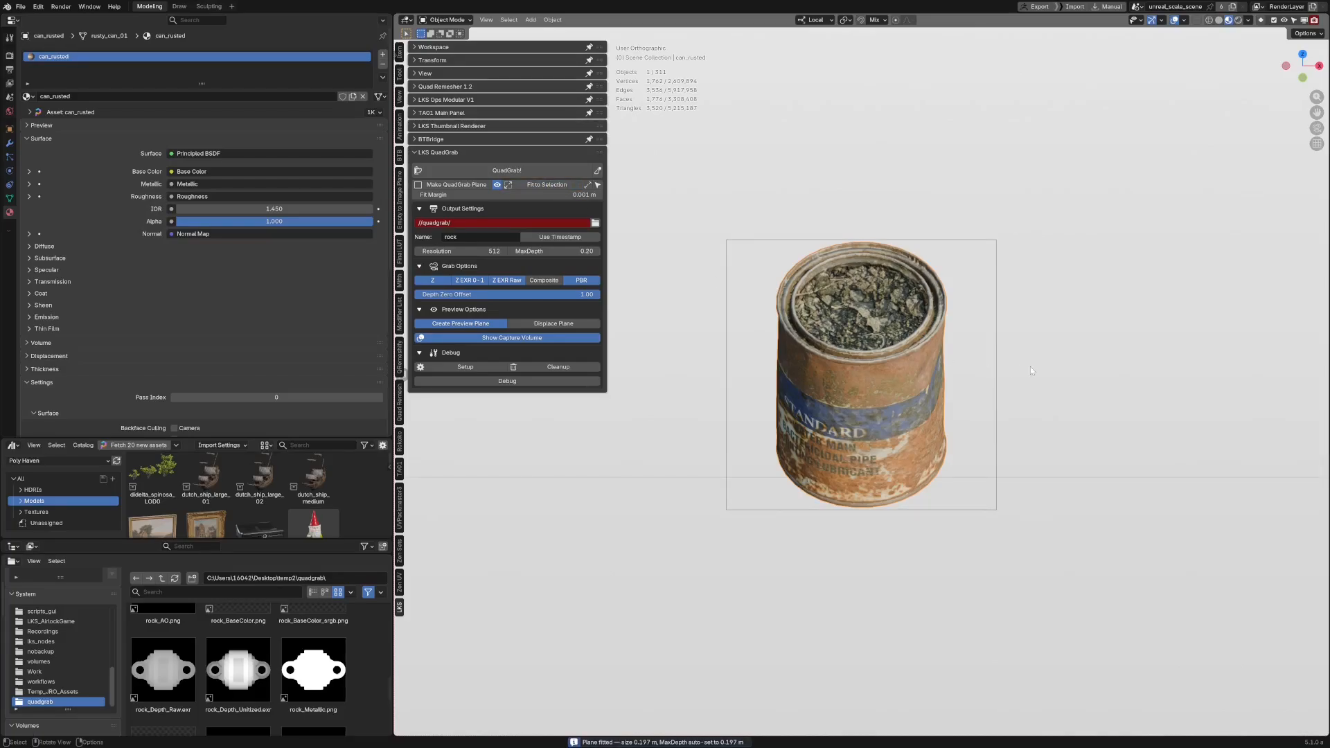
Step: Select the reference plane at the rusted can and inspect its tilted capture volume
middle_click_drag(1029, 367, 812, 396)
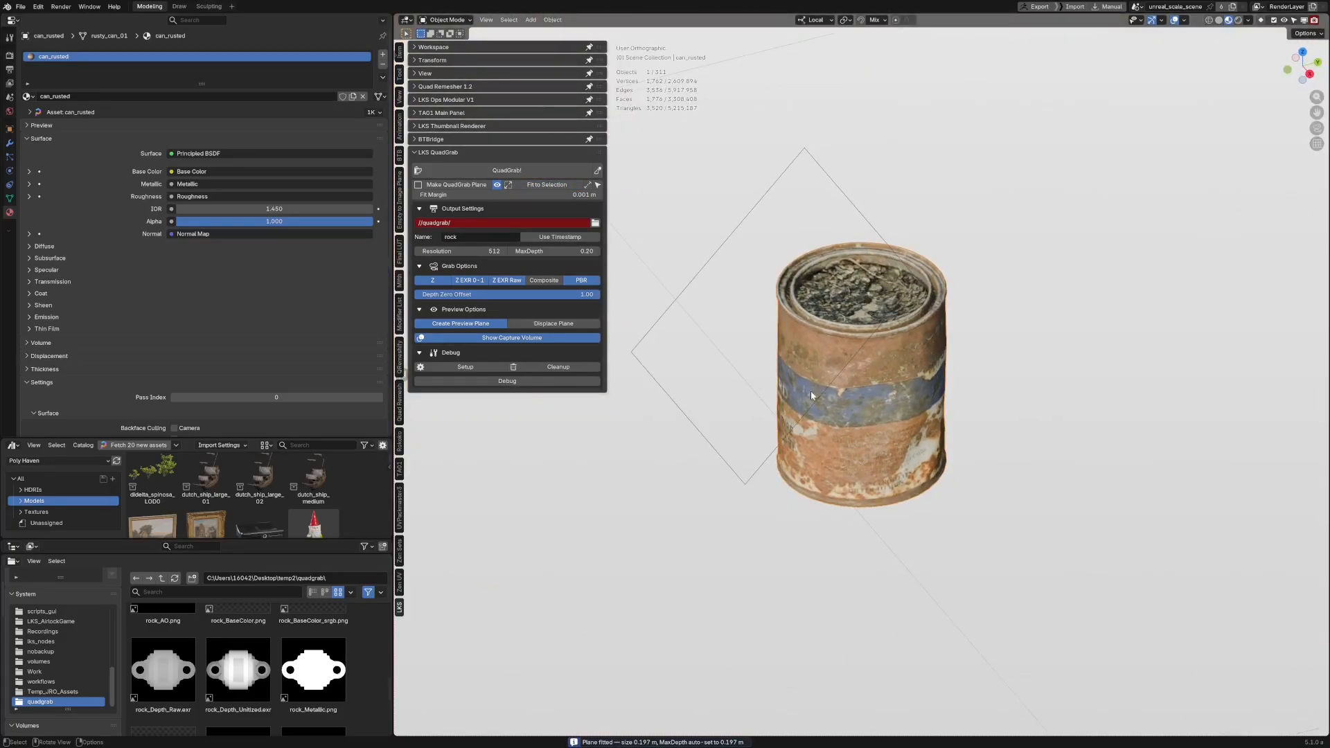
left_click(809, 413)
mouse_move(881, 428)
middle_mouse_down()
mouse_move(888, 450)
mouse_move(894, 410)
mouse_move(899, 431)
middle_mouse_up()
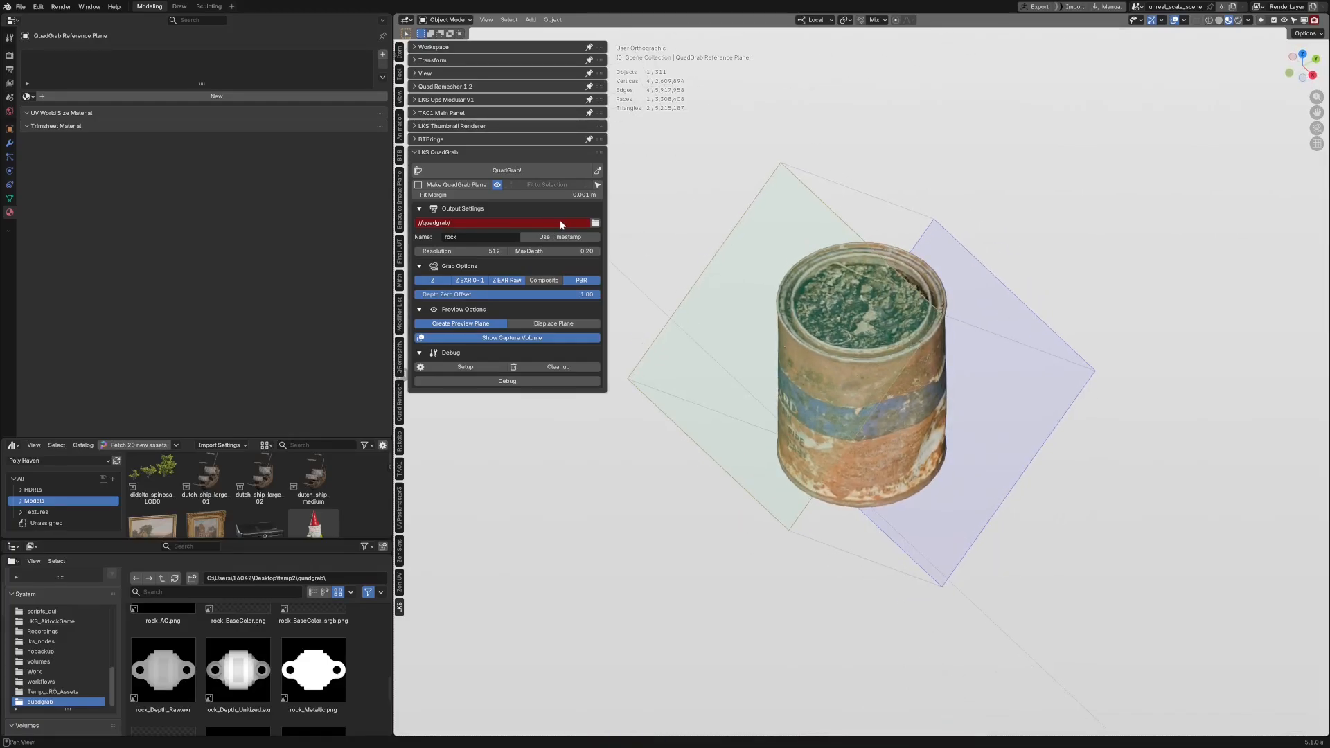
middle_click_drag(917, 326, 978, 335)
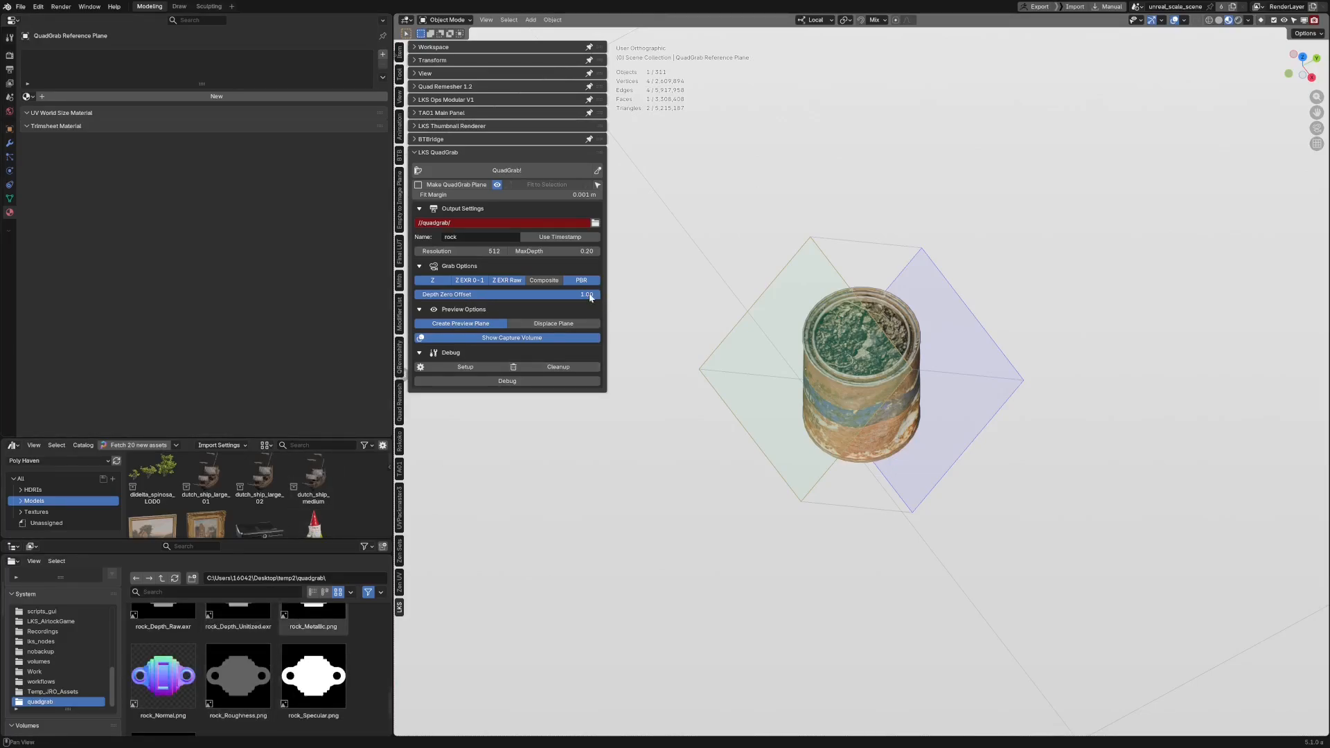
Step: Set the QuadGrab Depth Zero Offset to 0.5 and check the middle plane in the capture volume
left_click_drag(595, 294, 506, 294)
left_click(508, 296)
type(".5")
key("Return")
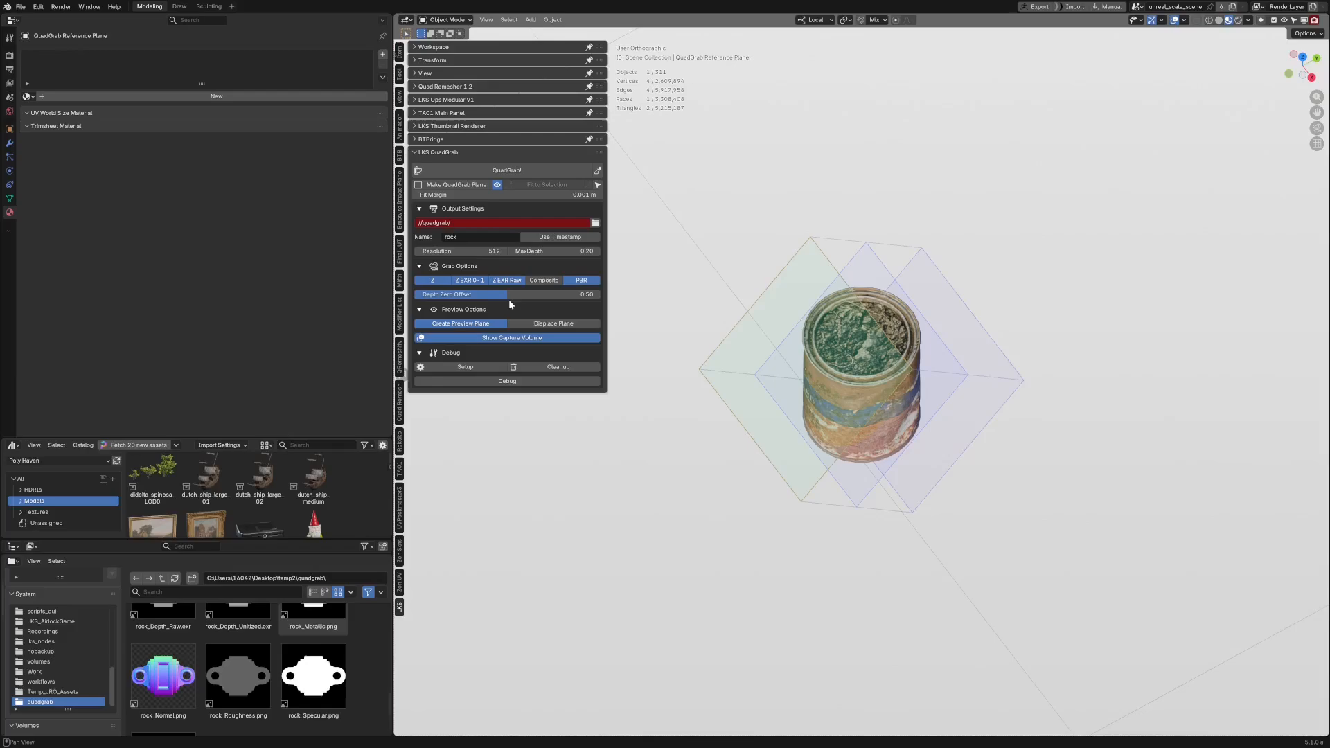
middle_click_drag(782, 347, 826, 356)
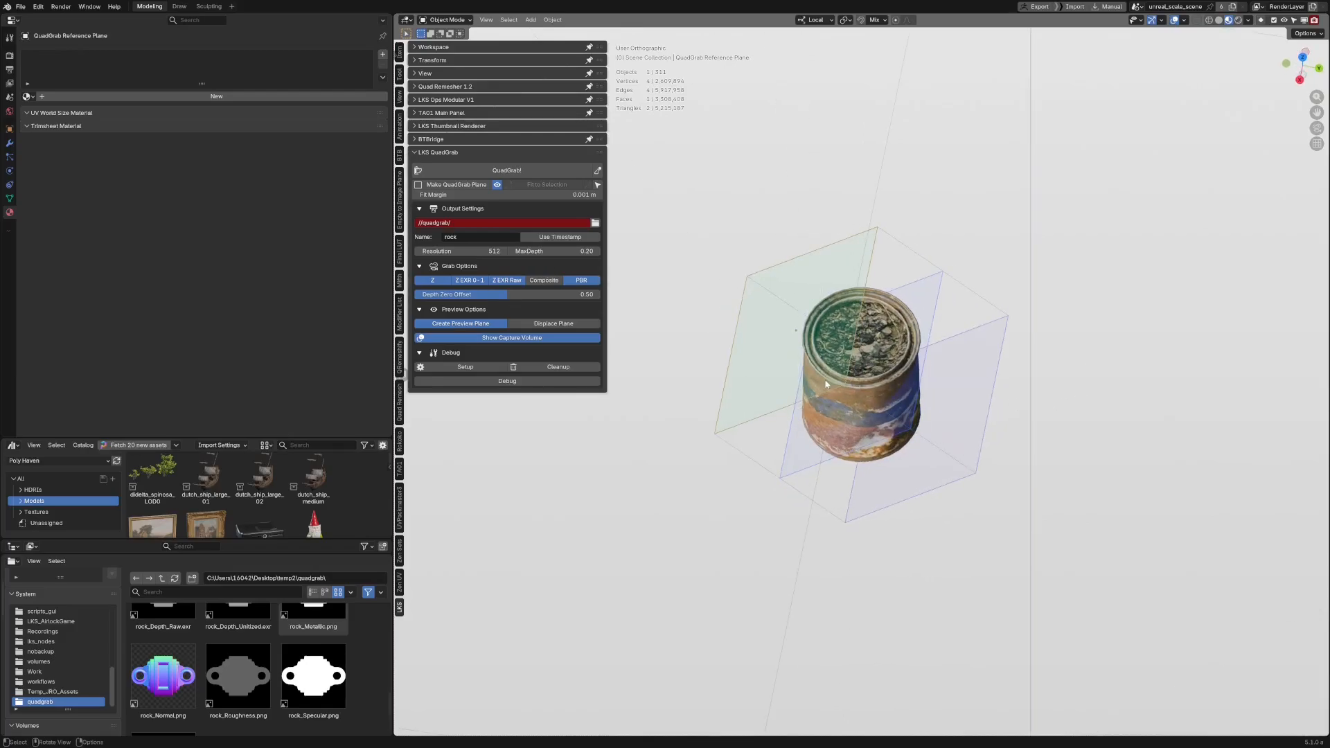
mouse_move(961, 465)
middle_mouse_down()
mouse_move(962, 437)
mouse_move(960, 468)
middle_mouse_up()
mouse_move(516, 295)
left_mouse_down()
mouse_move(540, 295)
mouse_move(504, 298)
left_mouse_up()
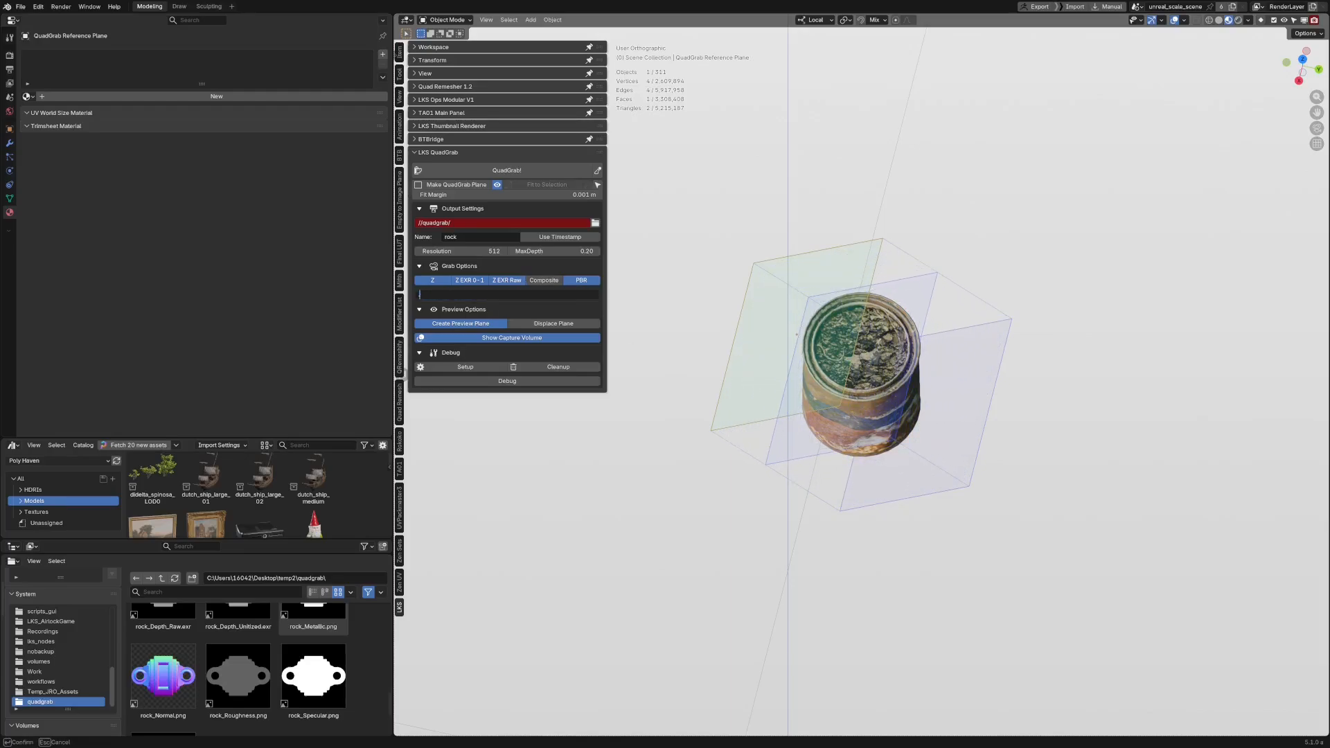
key("Escape")
Step: Run the QuadGrab capture on the rusted can
mouse_move(682, 277)
middle_mouse_down()
mouse_move(788, 255)
mouse_move(758, 294)
middle_mouse_up()
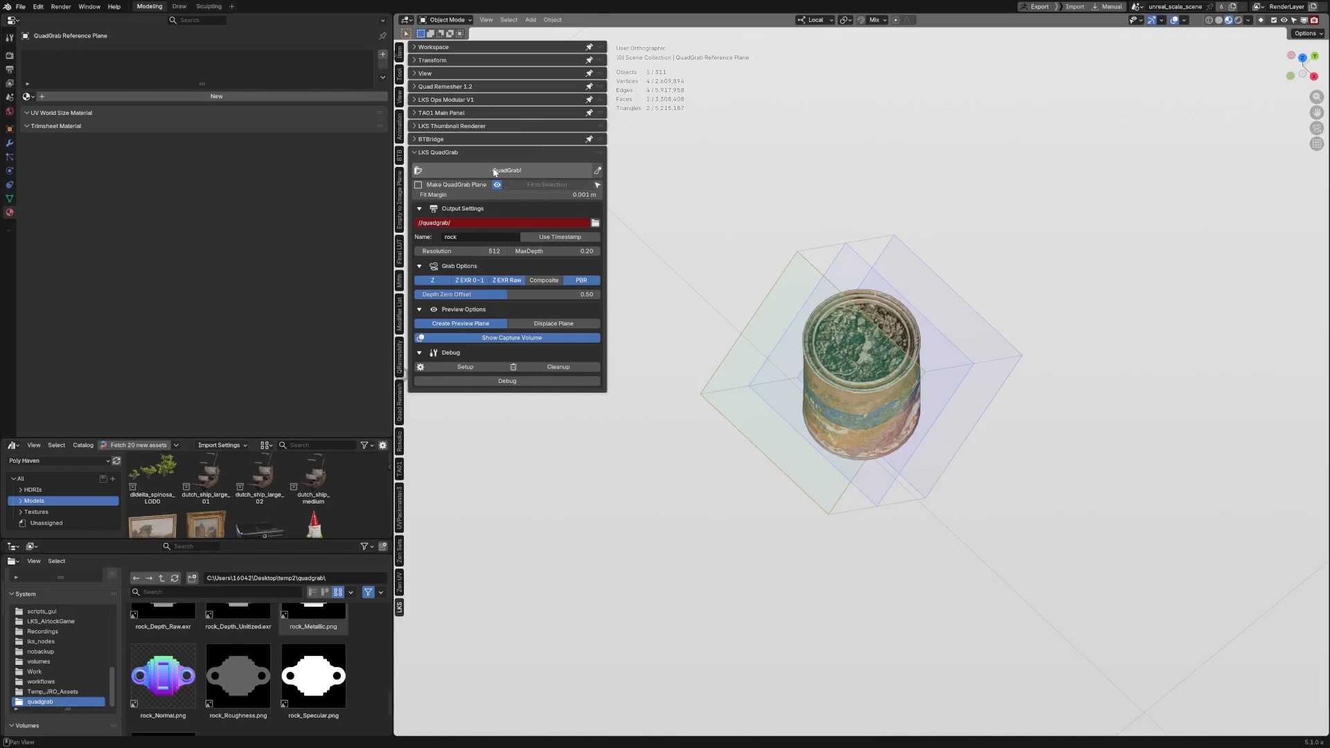
left_click(495, 172)
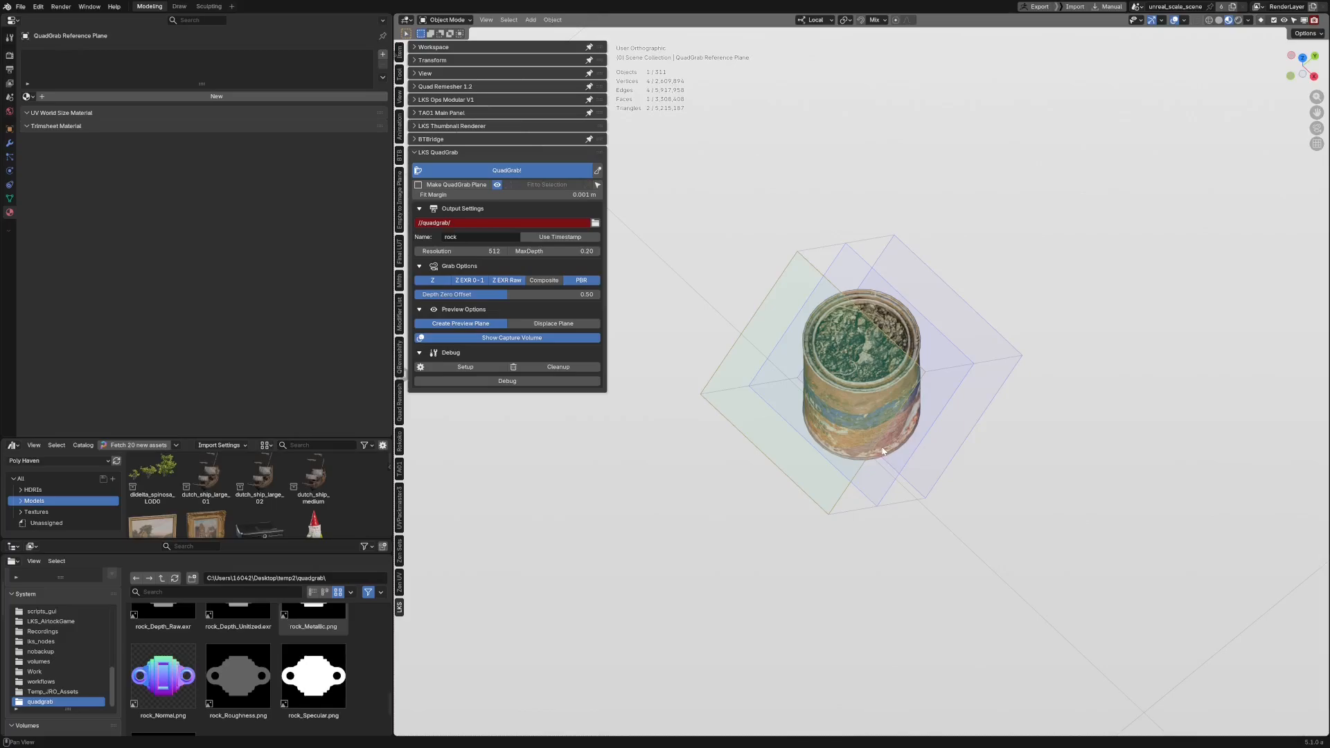
Step: Move the QuadGrab reference plane and the preview plane along their local X axes to opposite sides of the rusted can
middle_click_drag(822, 425, 861, 415)
key("g")
key("x")
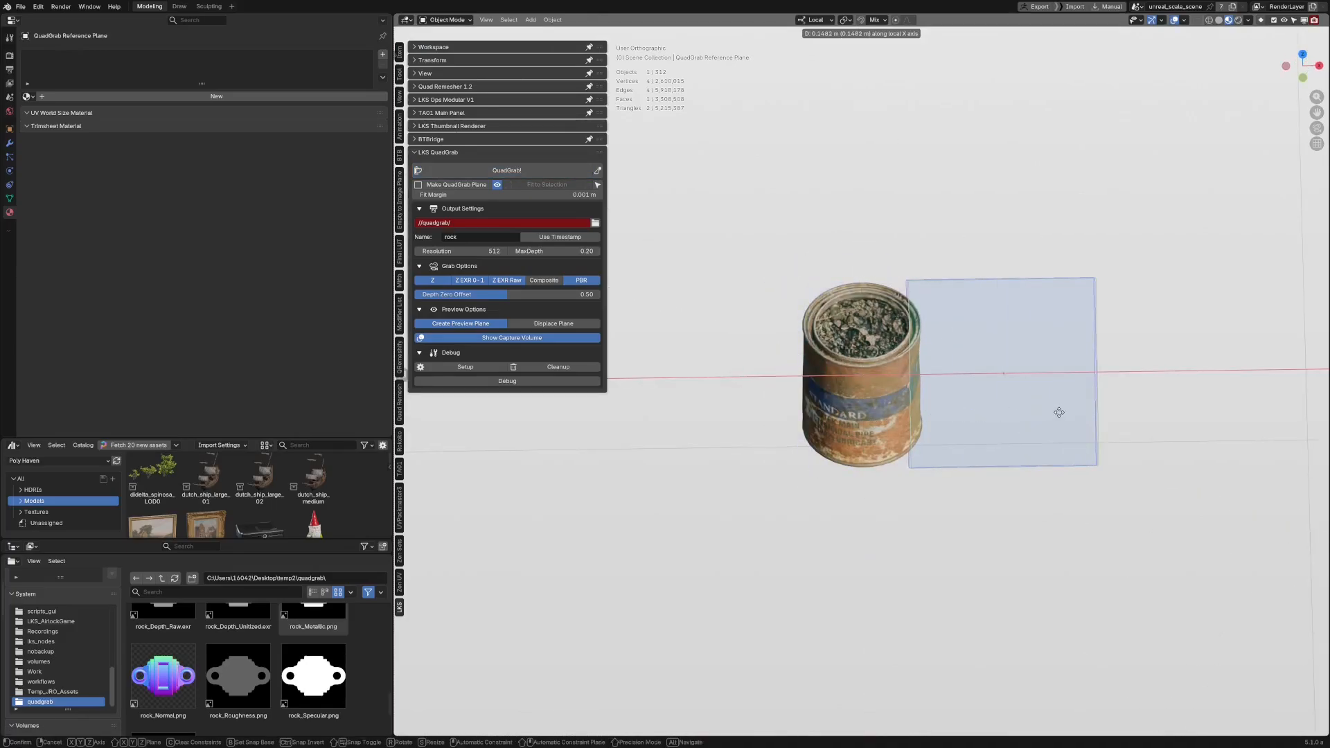
left_click(1070, 415)
left_click(874, 421)
key("g")
key("x")
left_click(675, 421)
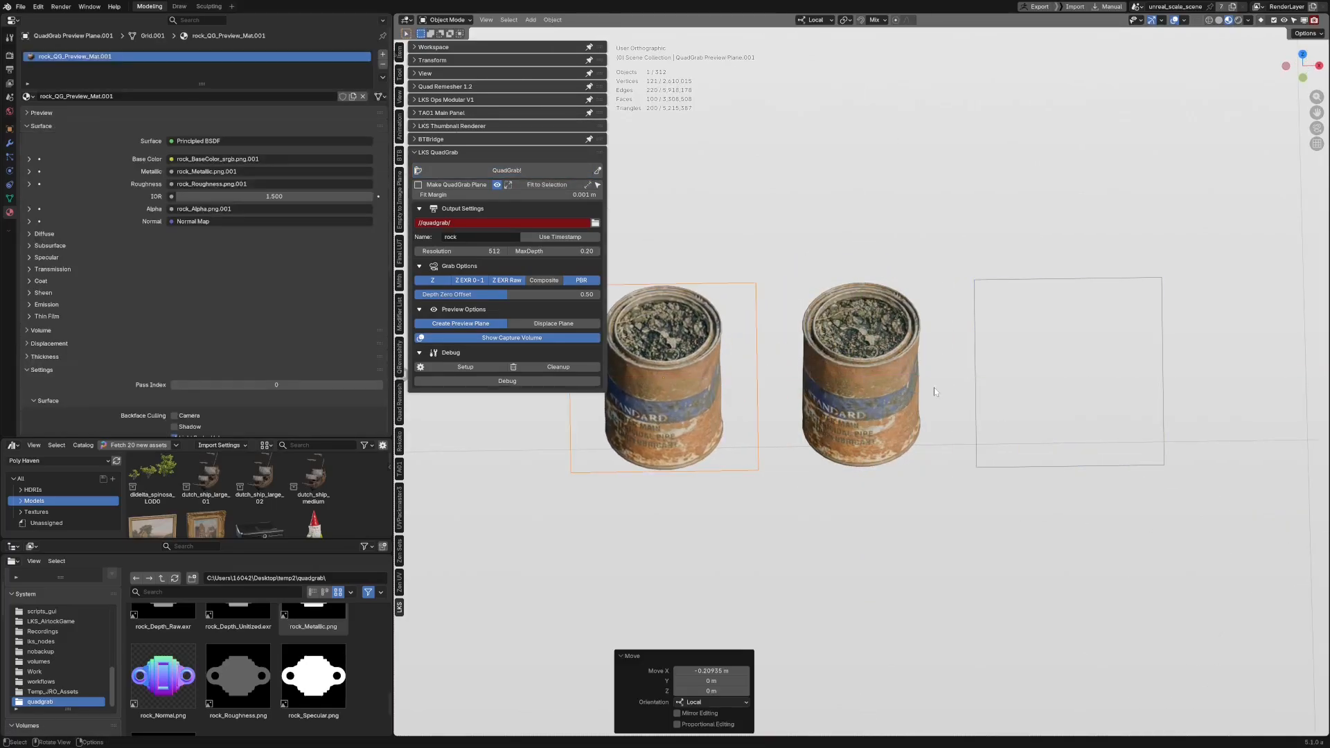
Step: Rotate the environment lighting to compare the shading of the rusted can with its baked preview plane
left_click(799, 470)
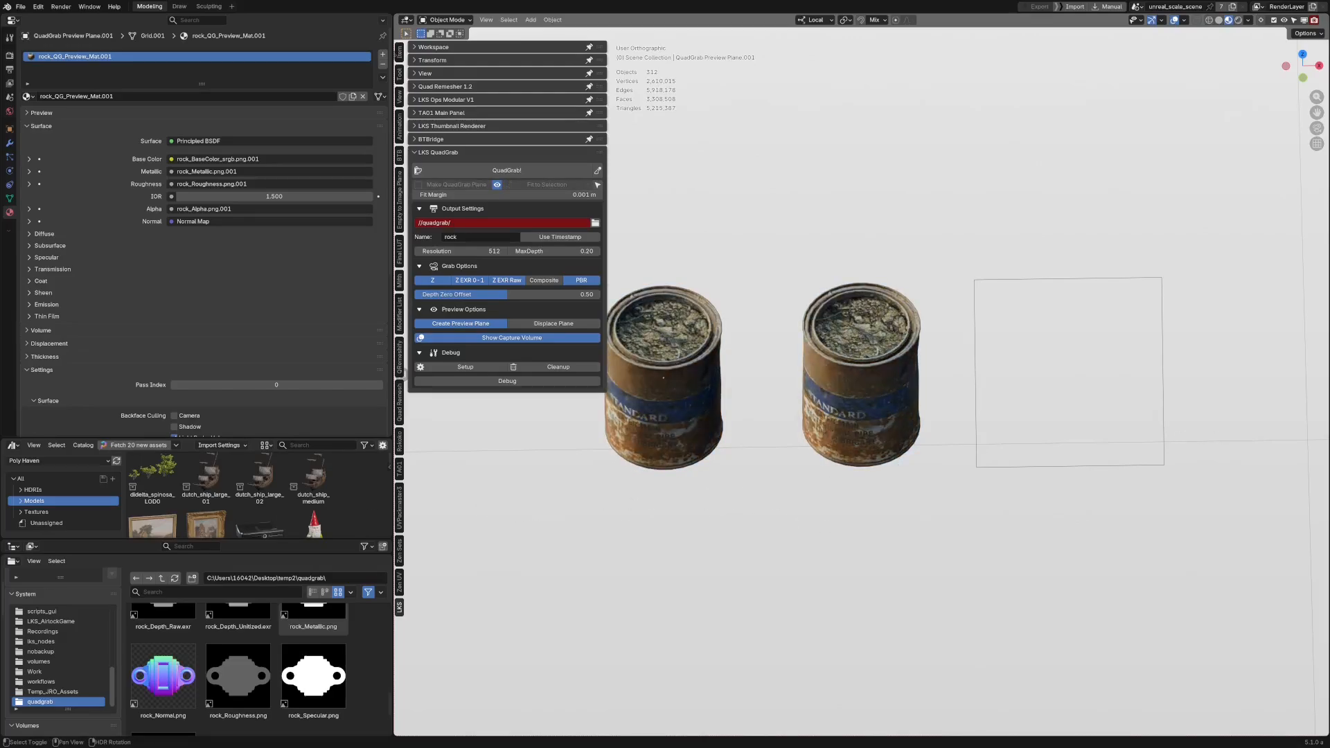
right_click_drag(799, 450, 719, 440, "shift")
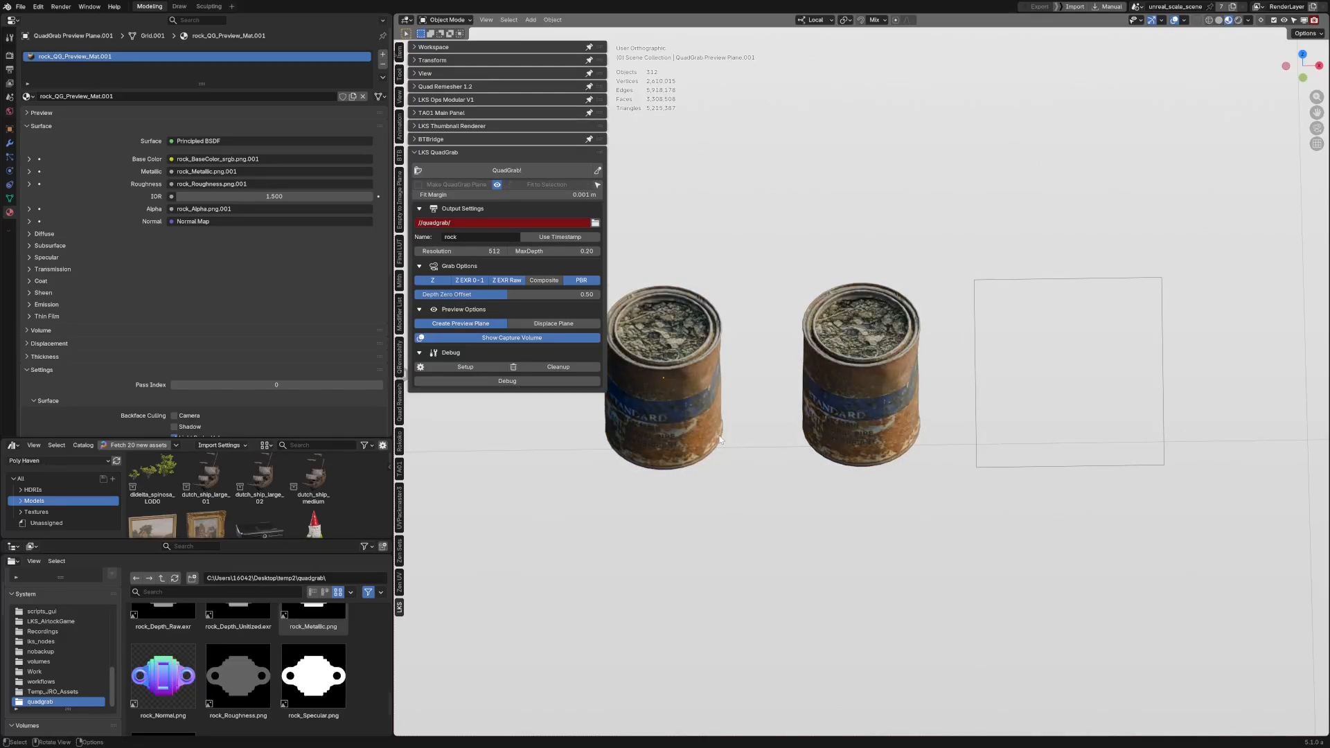
left_click(719, 440)
Step: Examine the rusted can's baked base color, depth, metallic, normal, roughness and specular maps in the quadgrab output folder
scroll(181, 589, "up", 3)
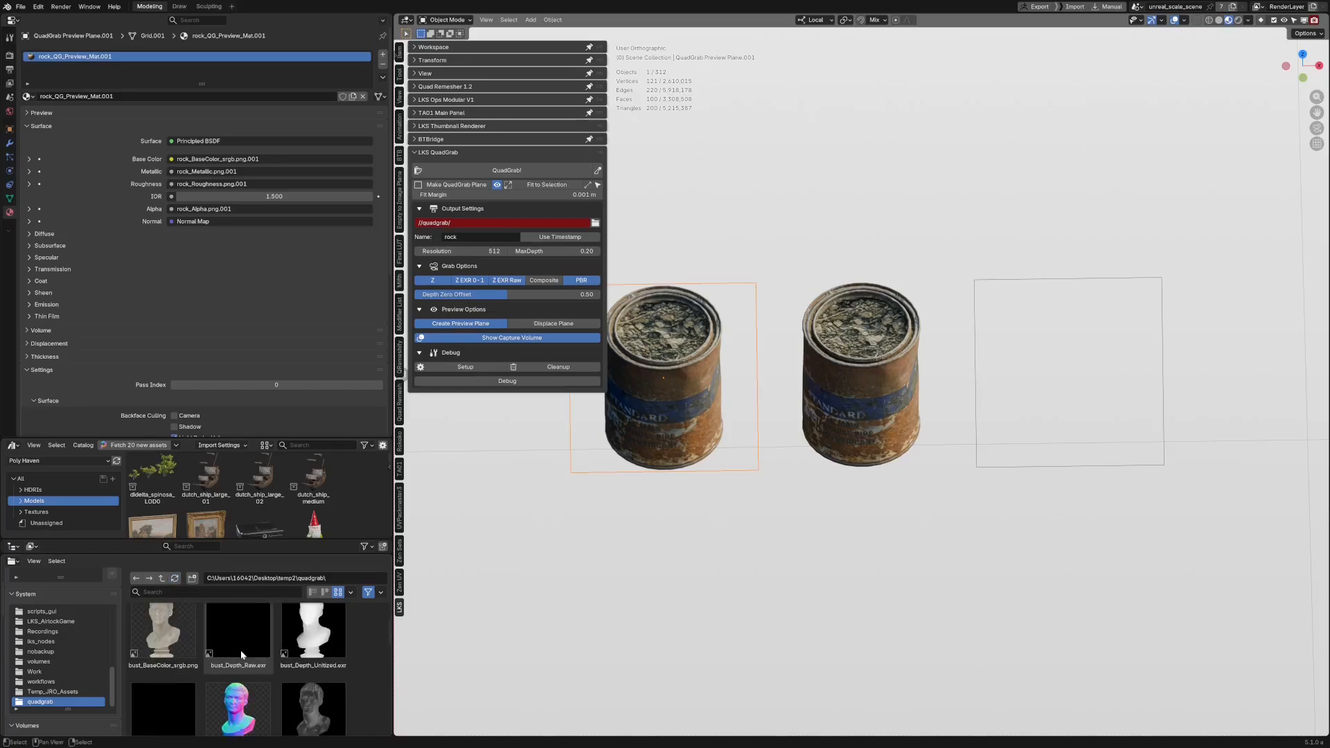
scroll(241, 655, "down", 5)
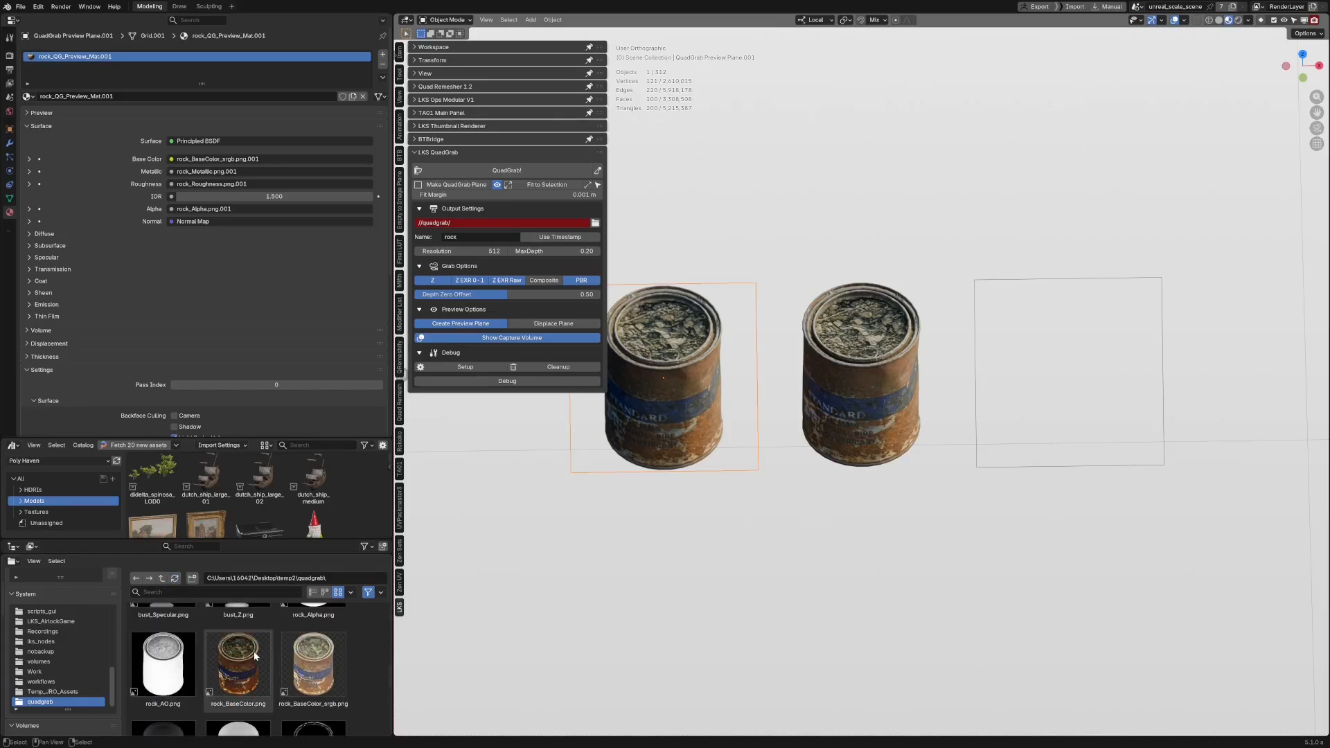
scroll(255, 655, "down", 4)
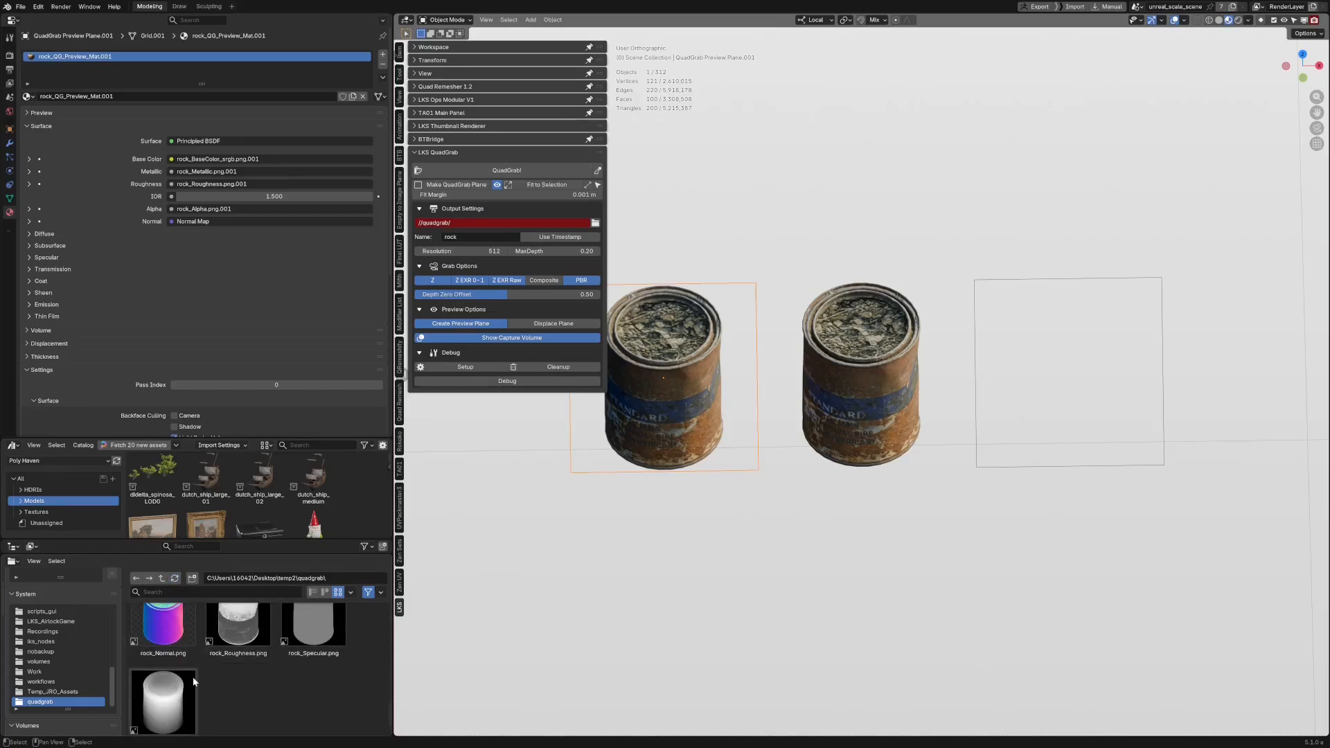
scroll(243, 707, "up", 1)
scroll(262, 705, "up", 2)
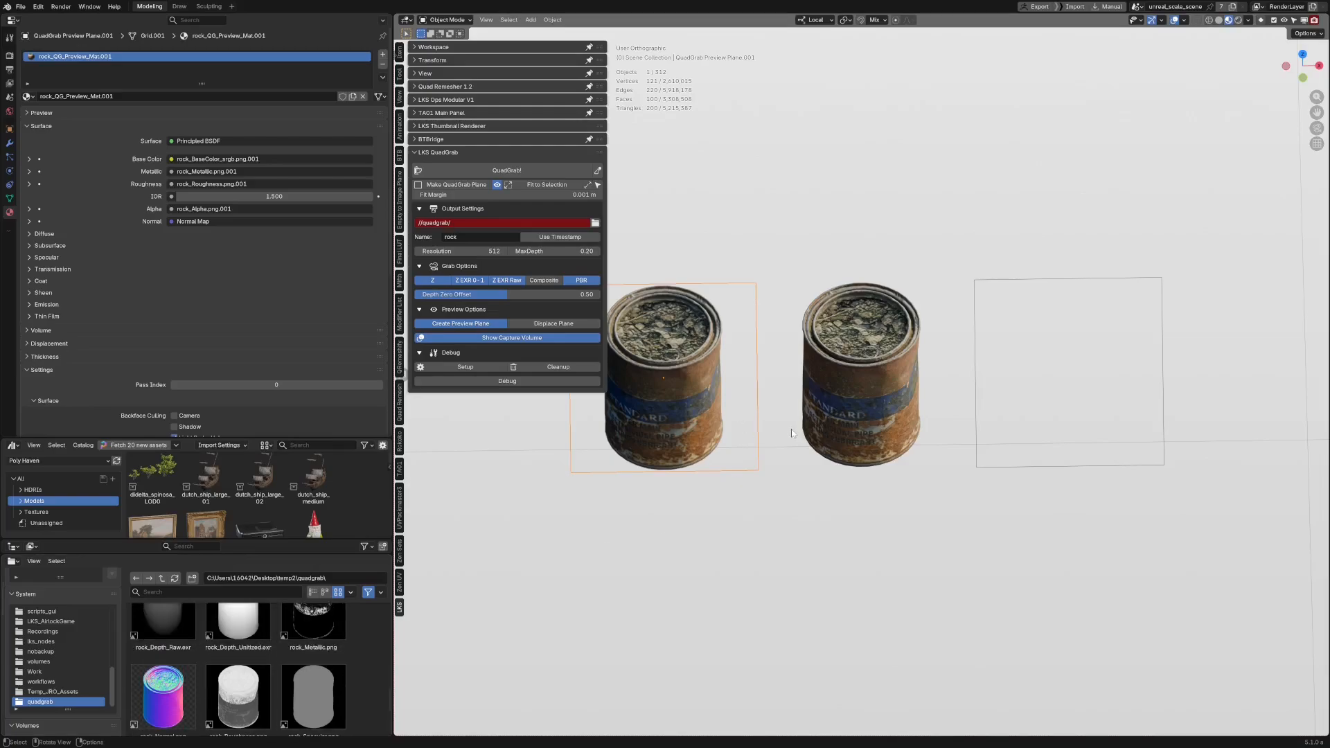
middle_click_drag(793, 433, 575, 522)
scroll(258, 688, "up", 2)
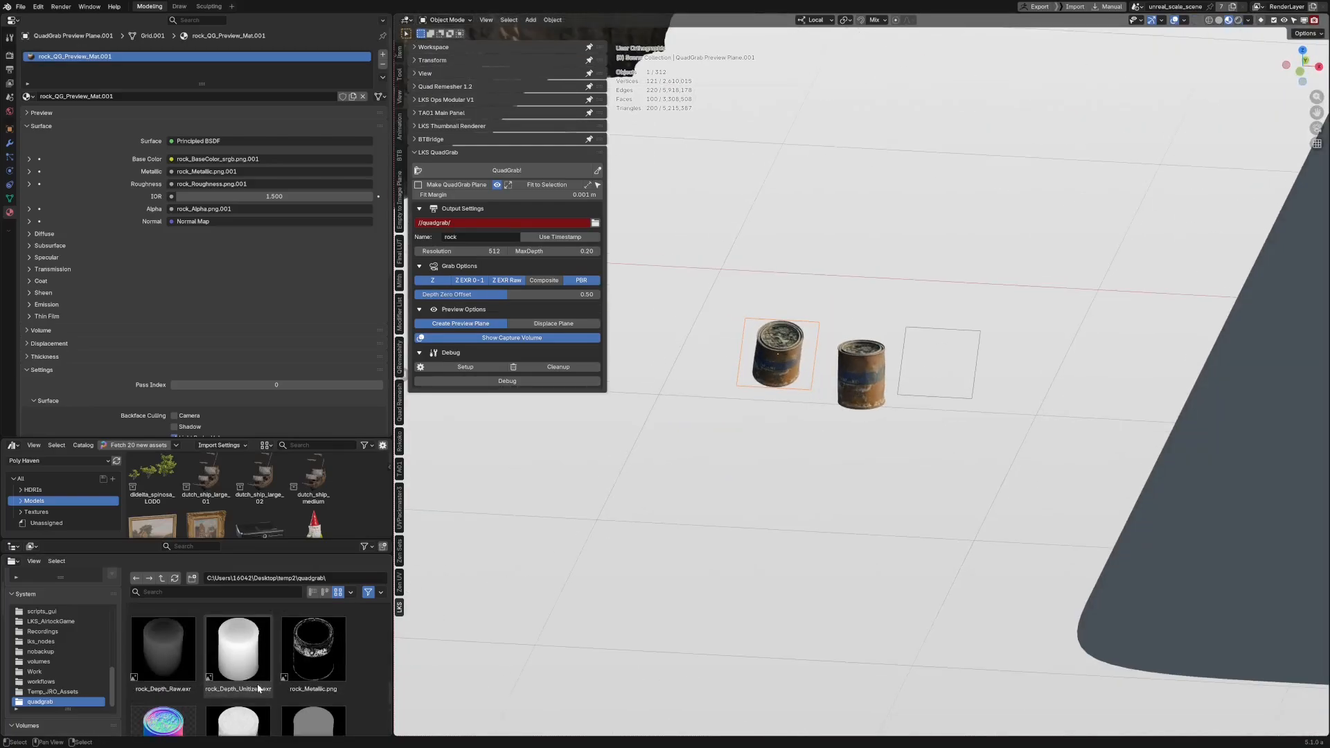
scroll(256, 684, "up", 2)
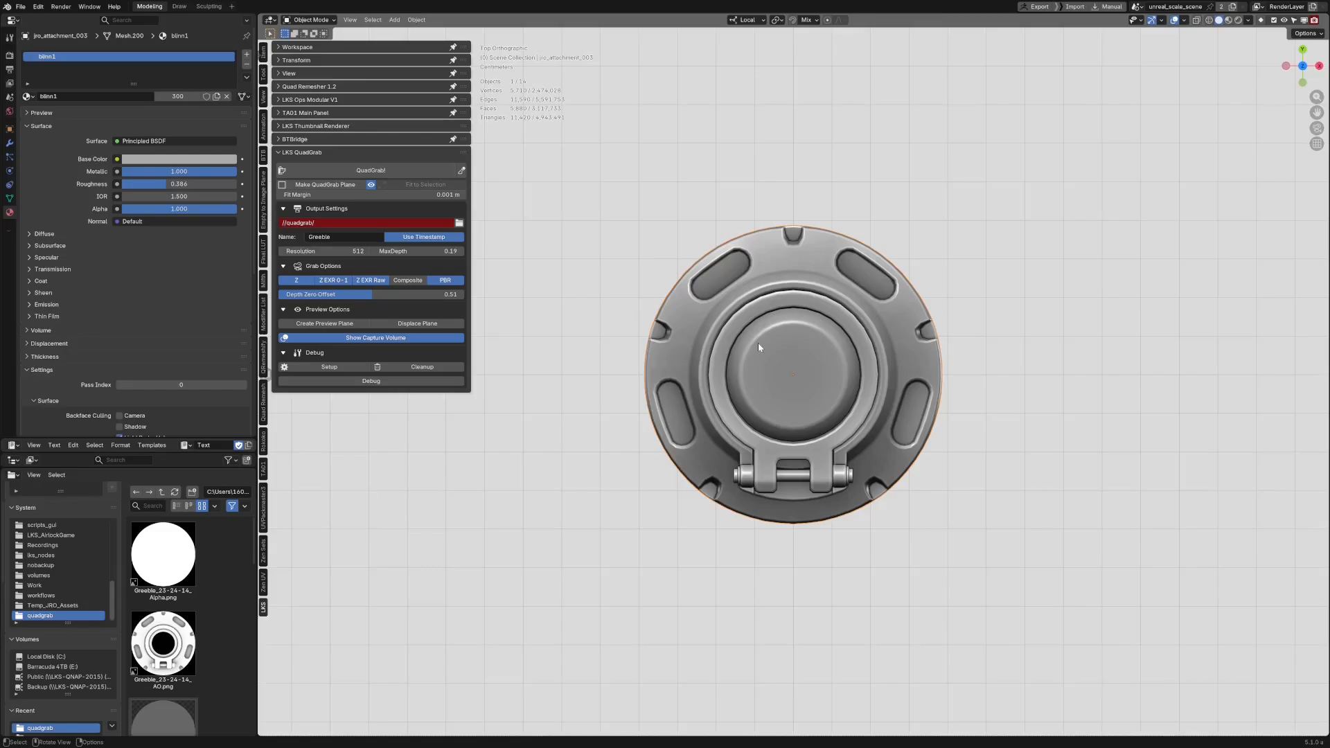
Step: Create a QuadGrab reference plane over the round hinged hatch and select it to show its capture volume
scroll(778, 372, "down", 3)
middle_click_drag(778, 372, 879, 389)
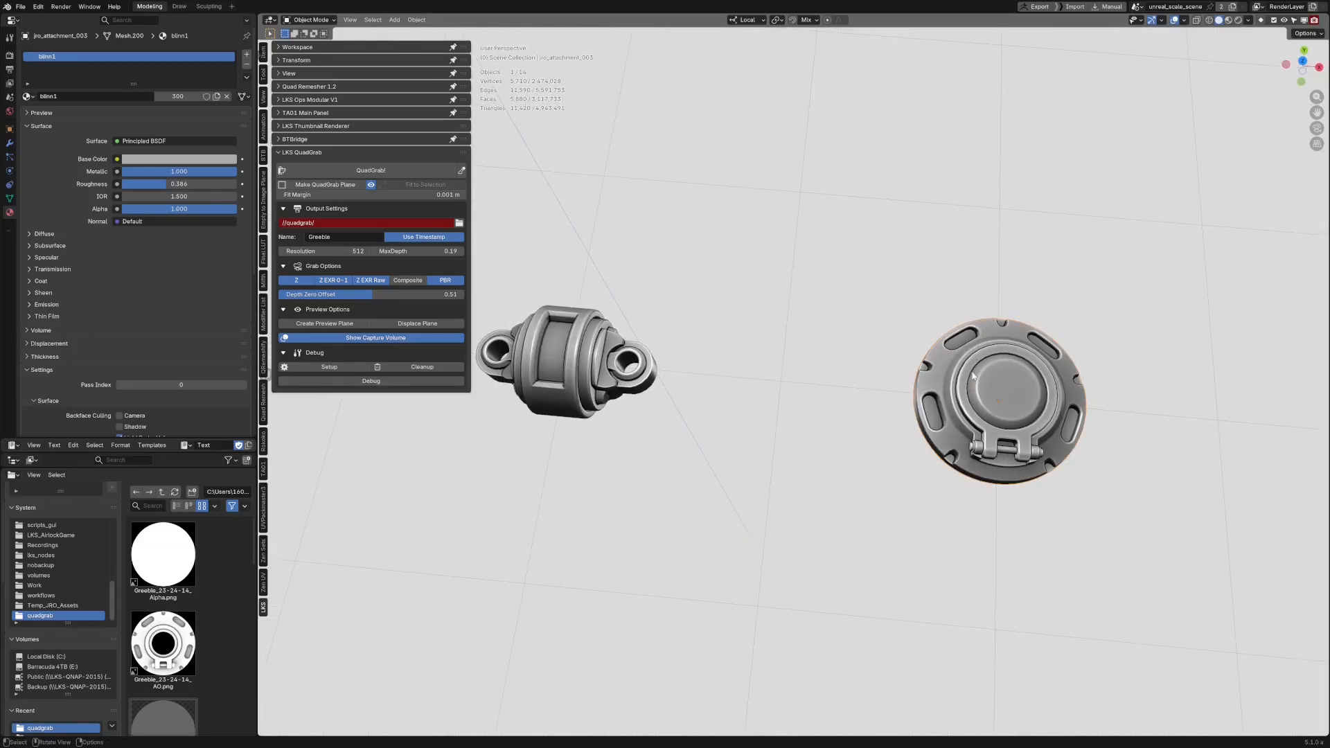
middle_click(565, 356, "alt")
scroll(565, 356, "down", 3)
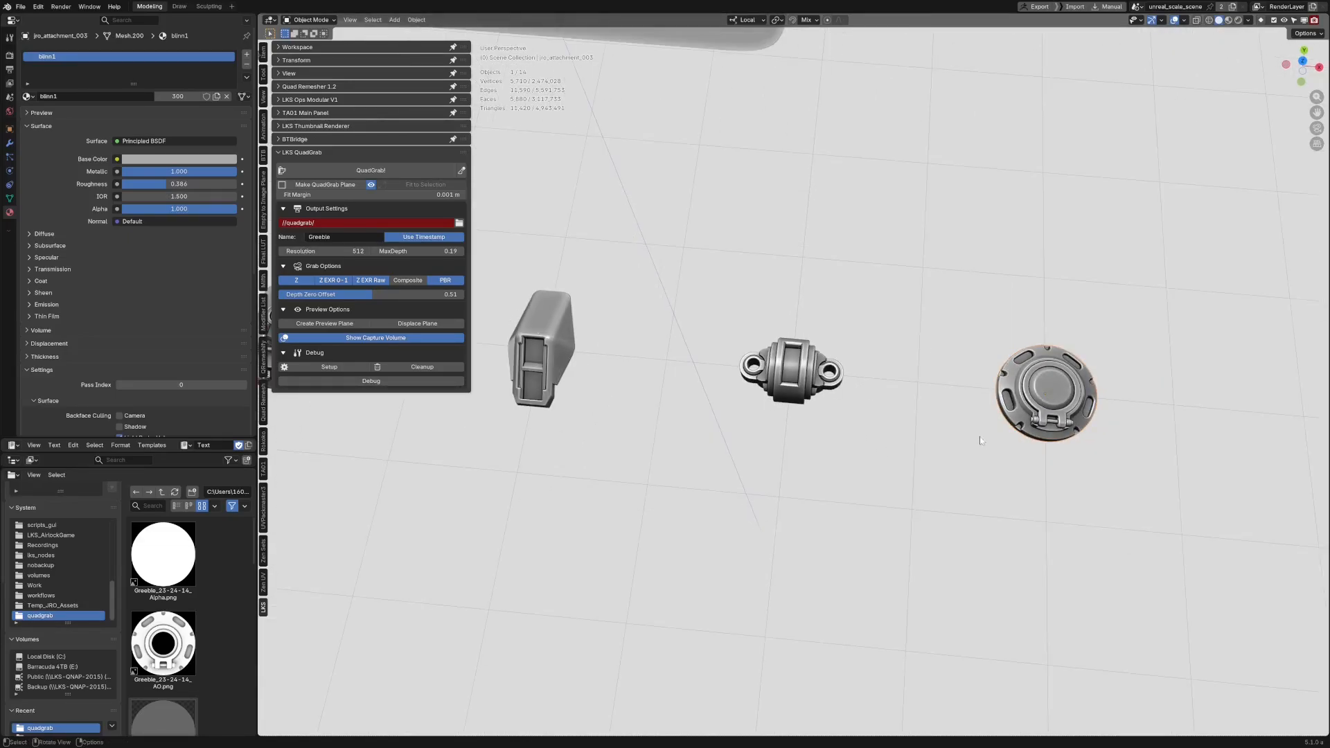
middle_click_drag(1086, 401, 847, 399, "shift")
scroll(847, 399, "up", 3)
key("KP_Decimal")
scroll(848, 399, "down", 4)
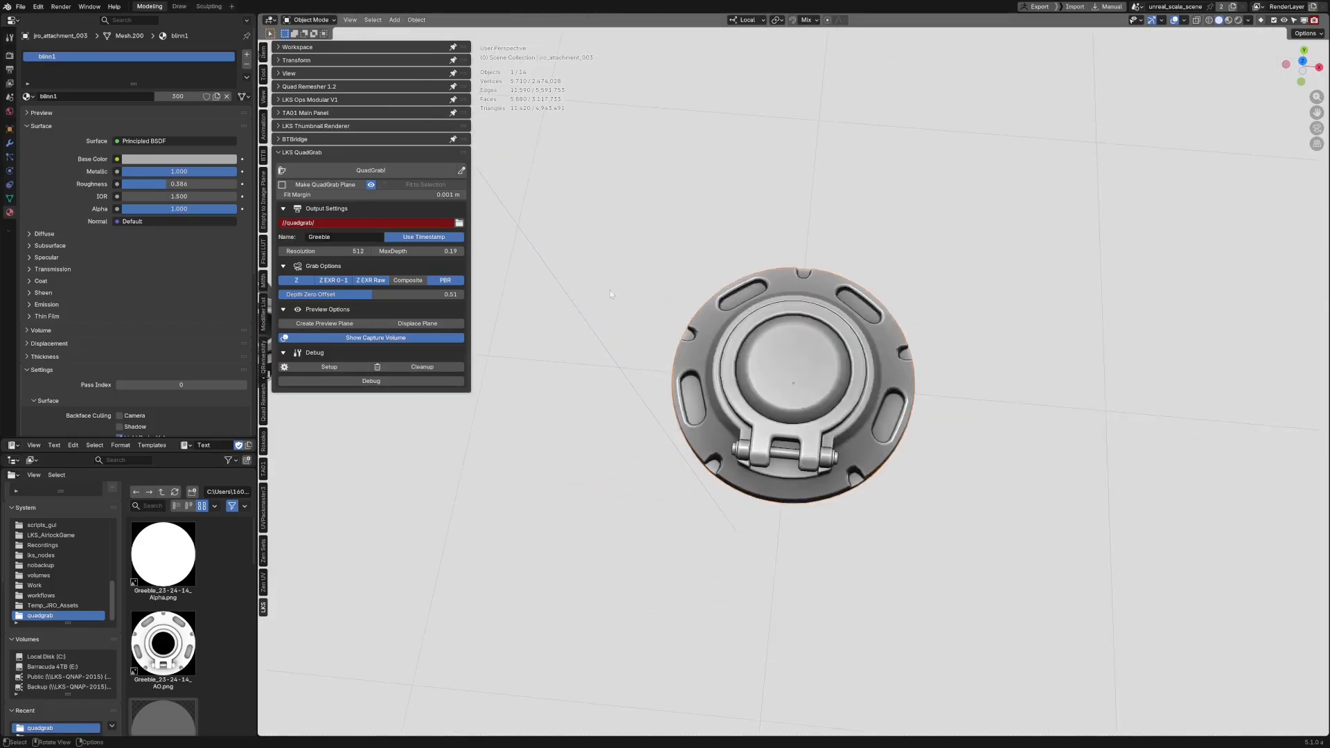
left_click(324, 184)
middle_click_drag(859, 443, 657, 304)
left_click(929, 358)
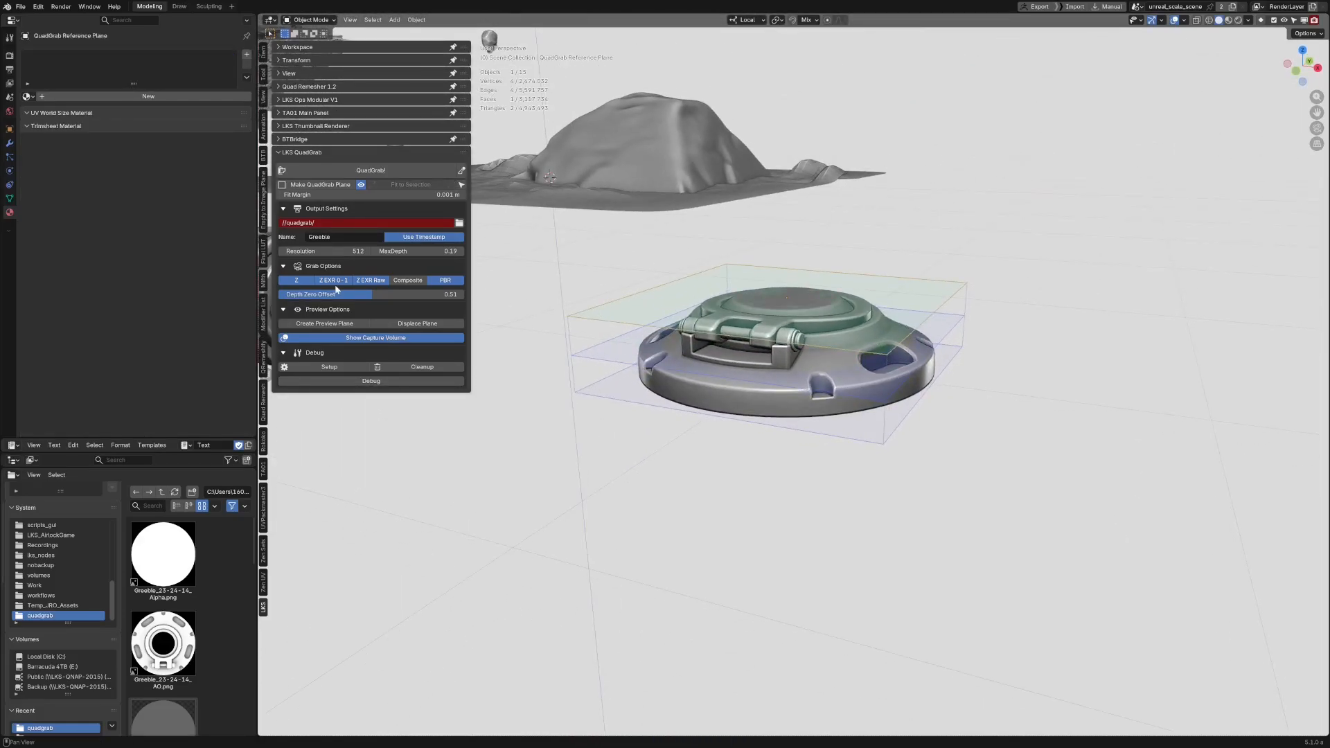
Step: Try Depth Zero Offset values of 1.00 and 0.35 and inspect the zero plane in the hatch's capture volume
middle_click_drag(900, 403, 846, 421)
left_click(417, 324)
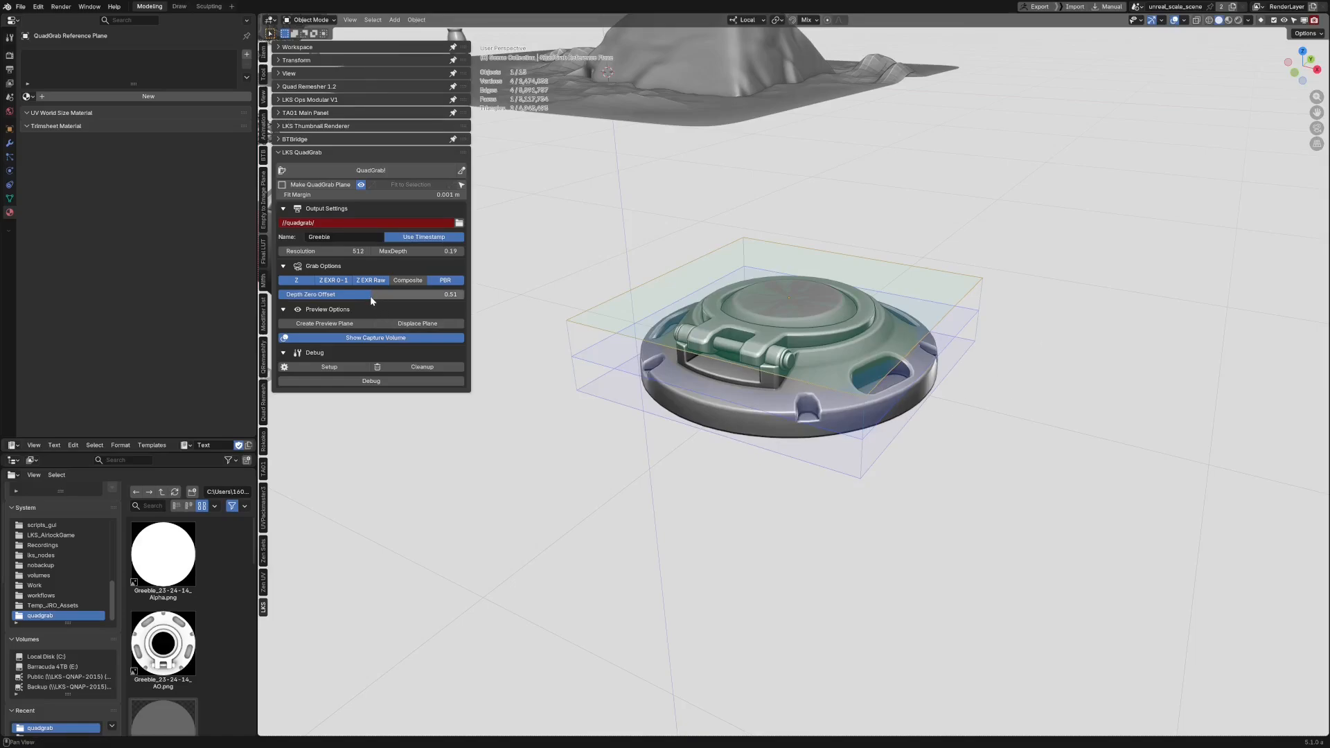
left_click_drag(370, 296, 431, 296)
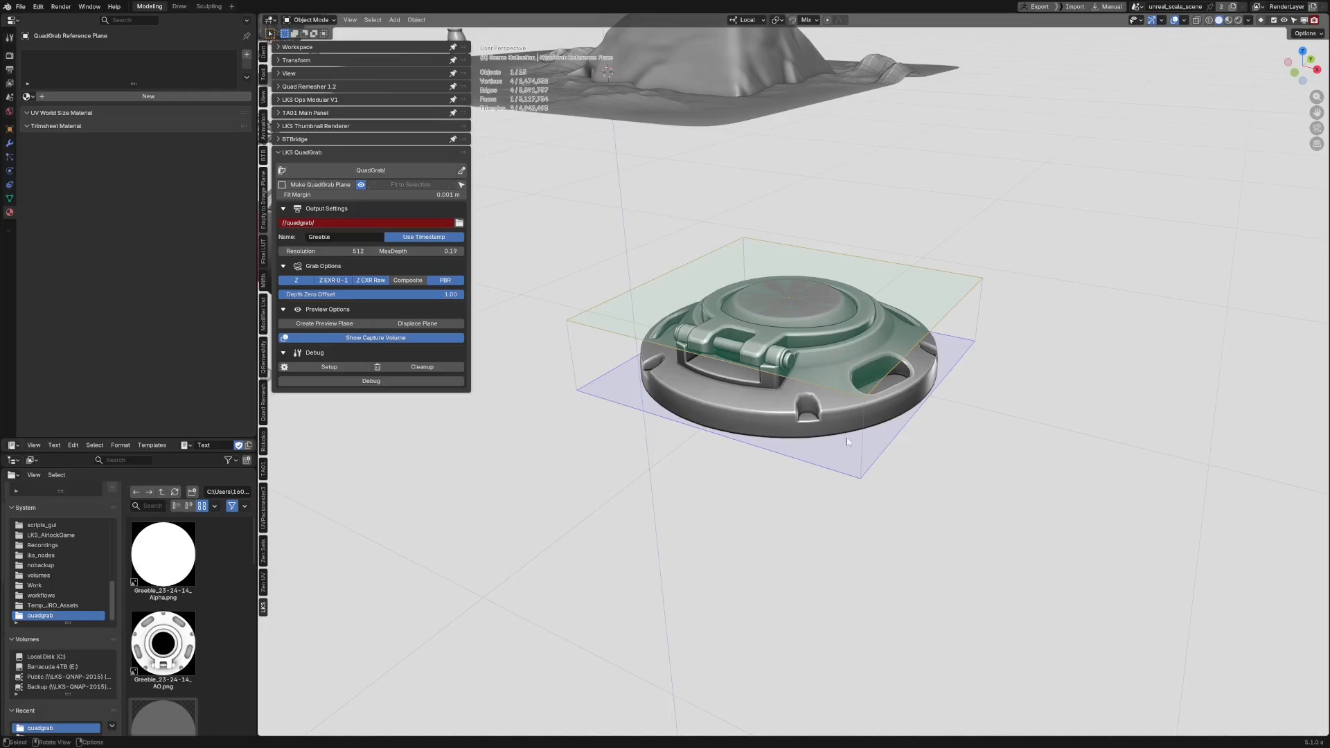
middle_click_drag(847, 441, 874, 437)
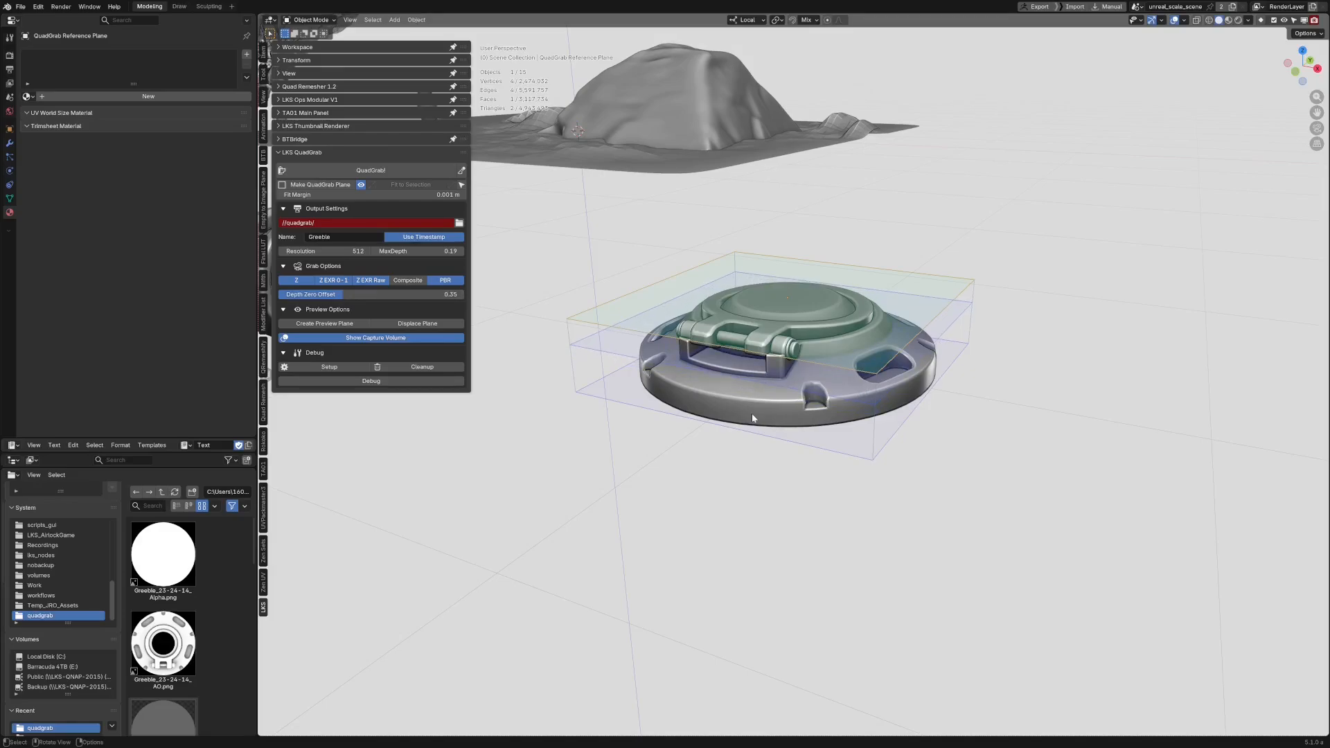
middle_click_drag(814, 394, 787, 376)
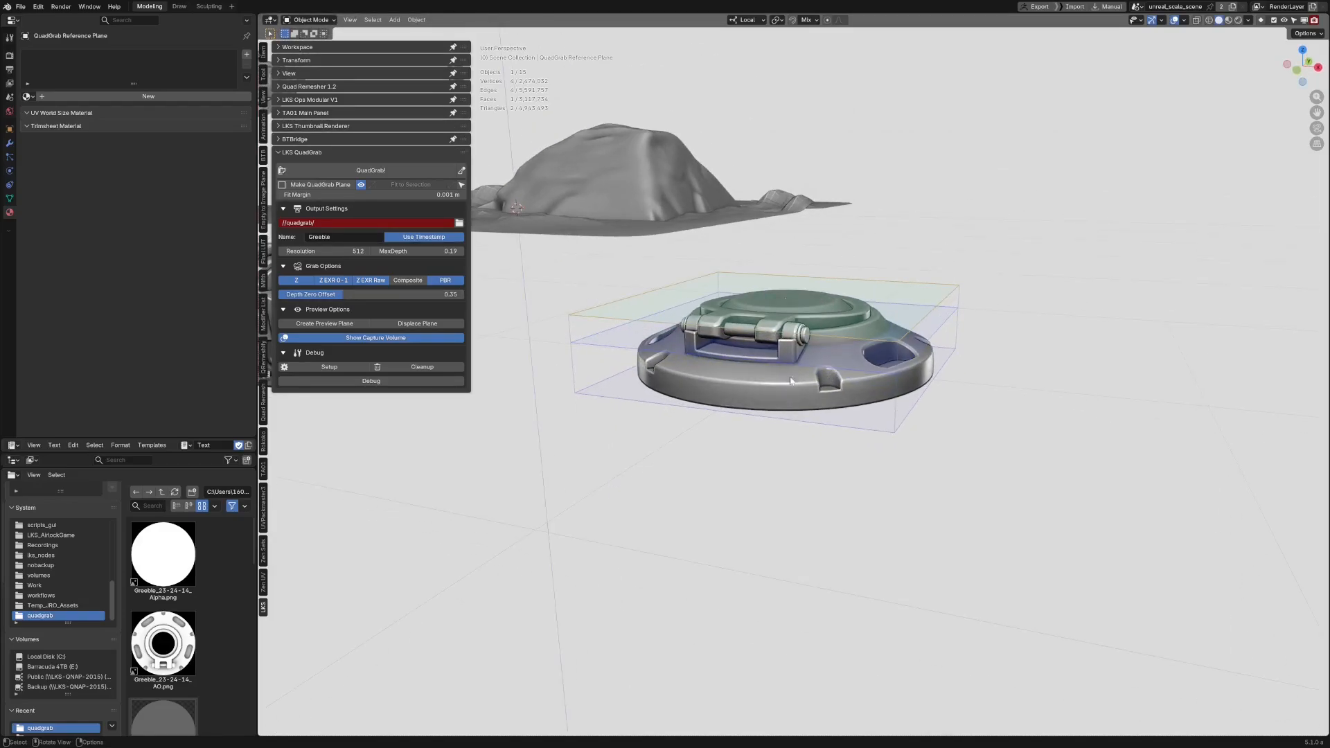
middle_click_drag(803, 315, 771, 357)
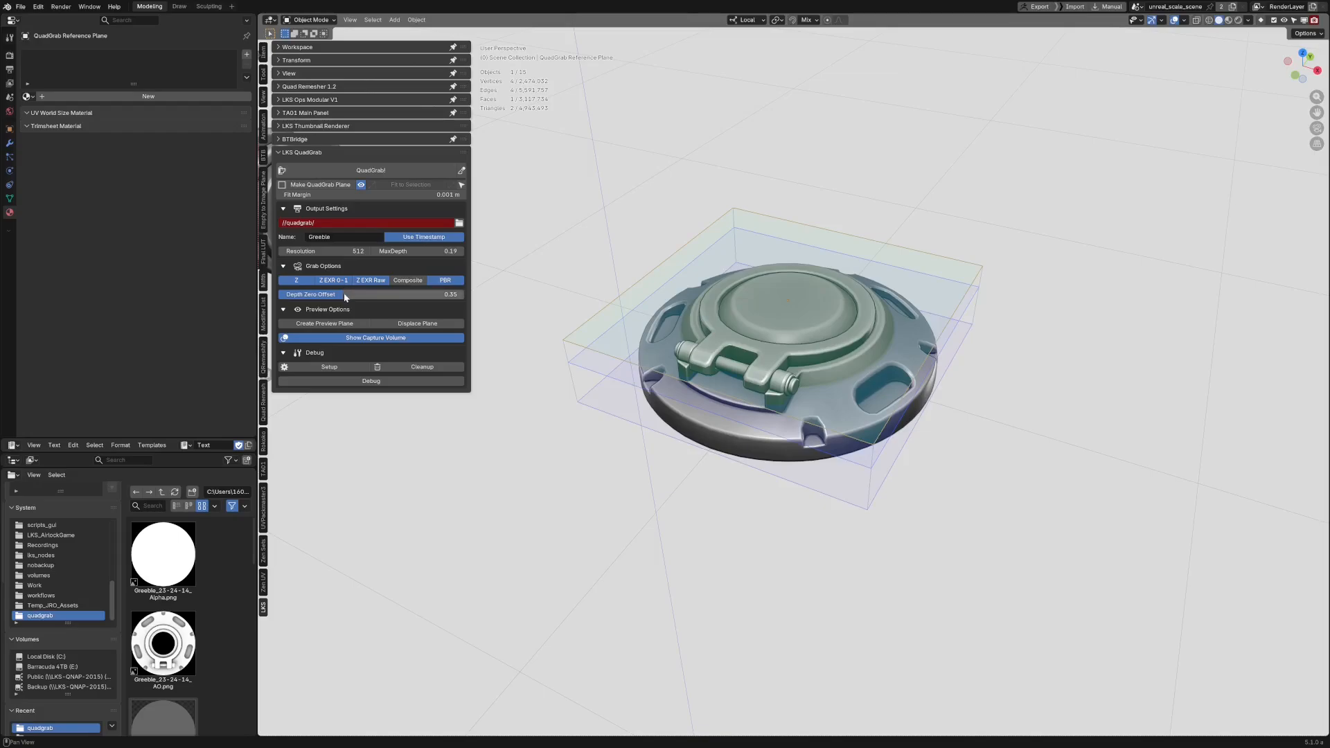
Step: Set the Depth Zero Offset to 0.00 and capture the hatch's depth as the sculpt alpha of QG_Test_Brush
left_click_drag(303, 295, 329, 302)
middle_click_drag(903, 349, 921, 318)
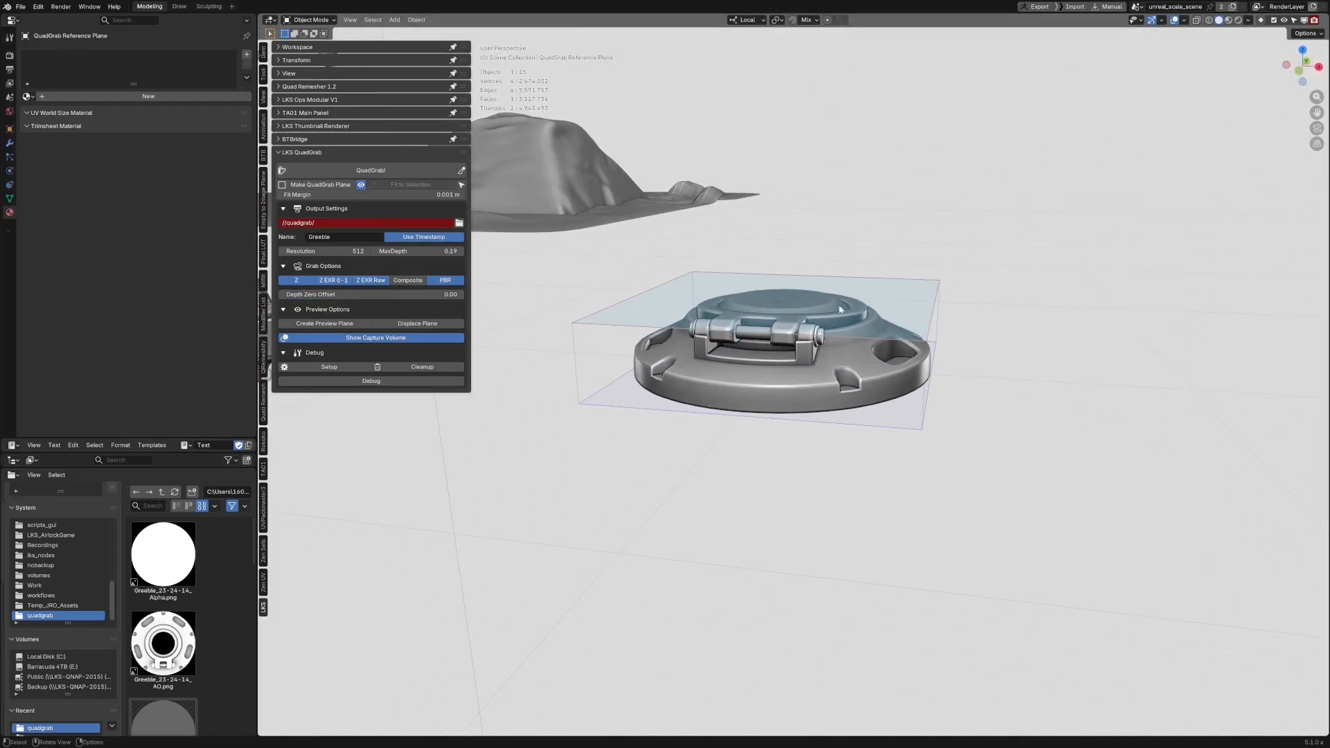
middle_click_drag(799, 358, 863, 337)
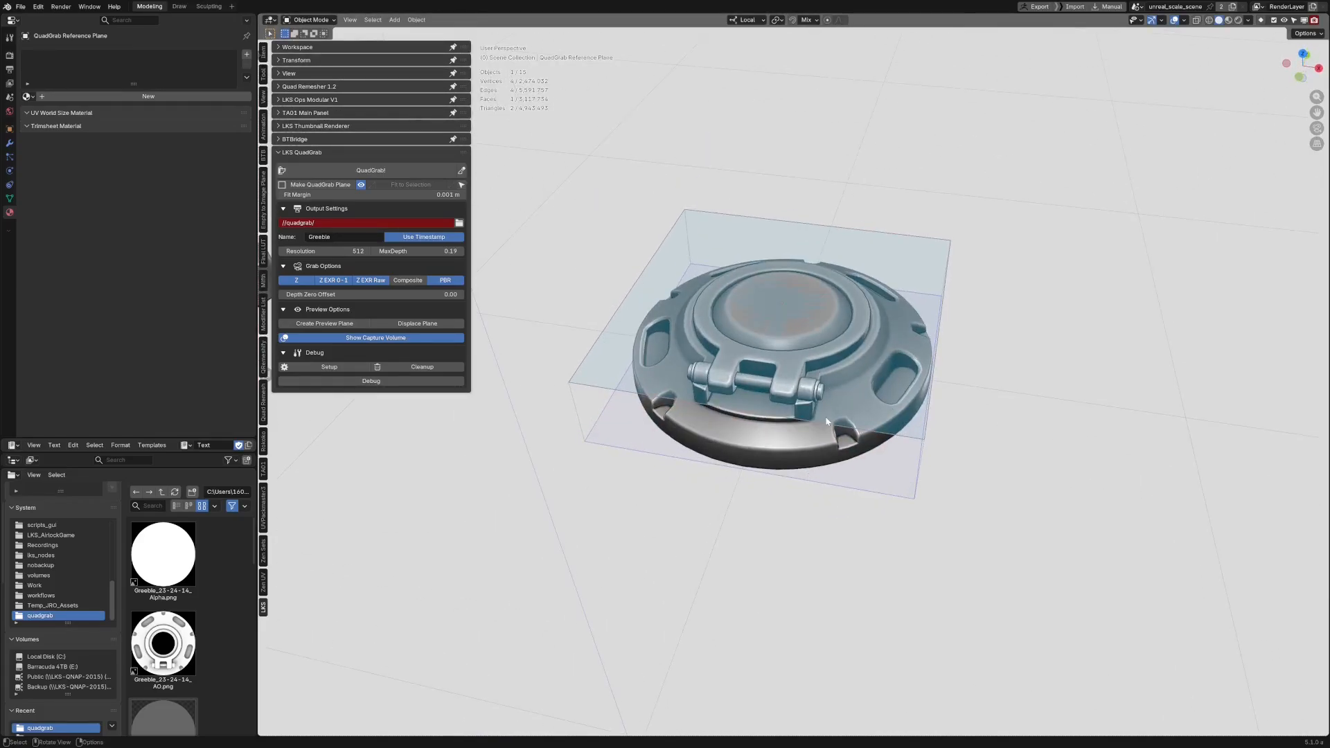
middle_click_drag(827, 420, 656, 338)
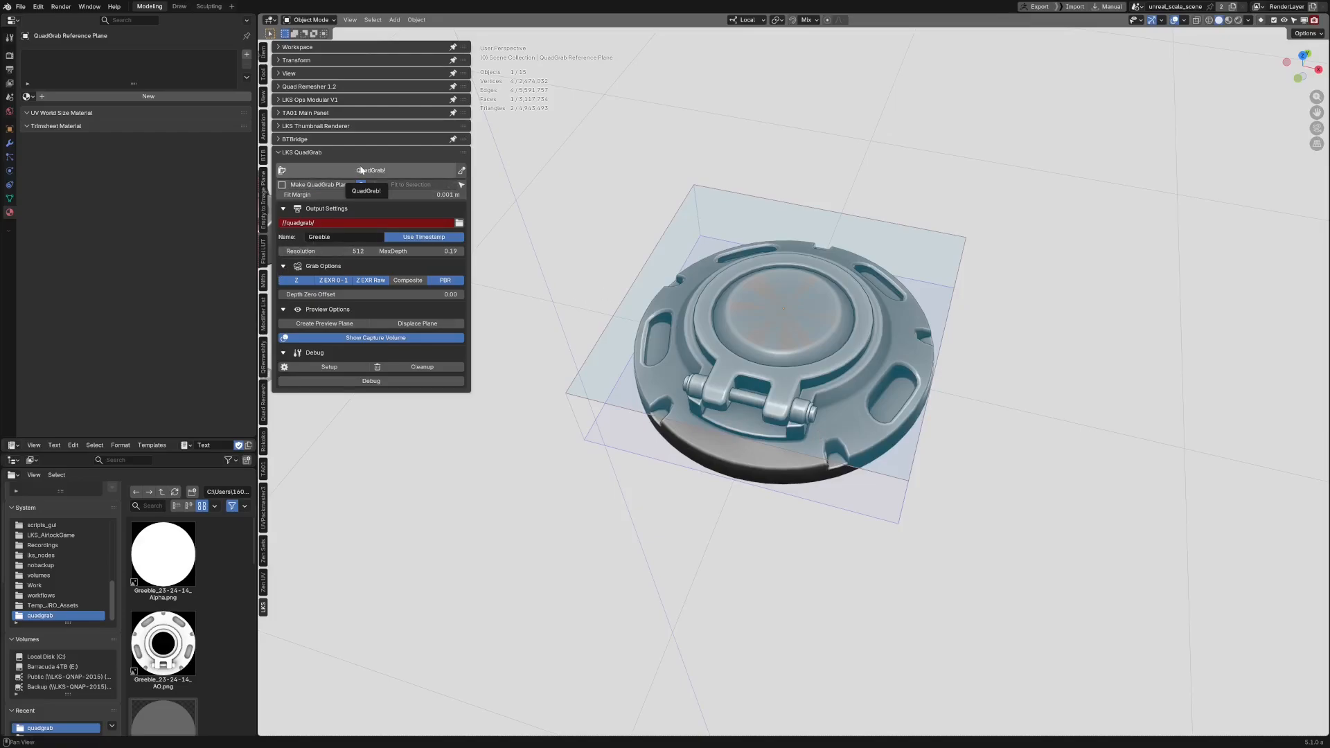
left_click(462, 171)
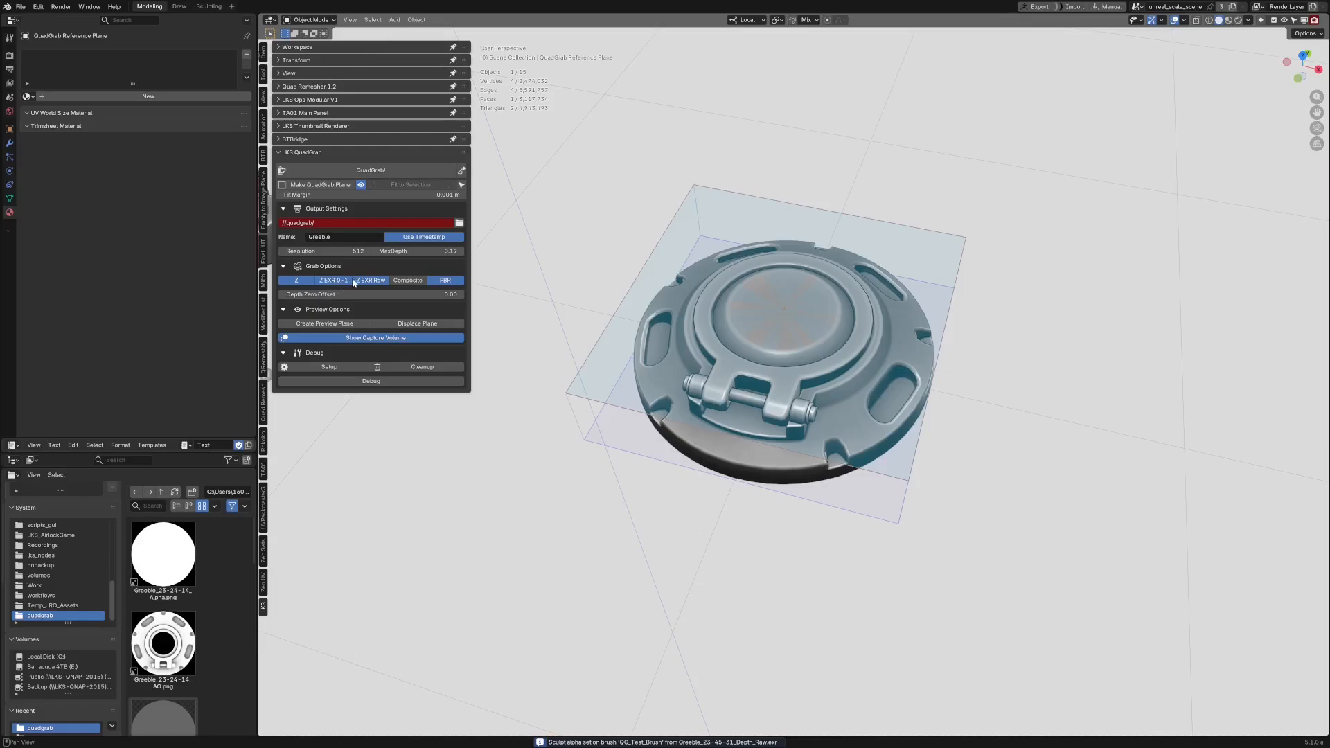
Step: Select the mannequin head beyond the sculpted ground plane and frame it in the viewport
scroll(722, 412, "down", 4)
scroll(748, 390, "down", 3)
middle_click_drag(485, 228, 727, 371, "shift")
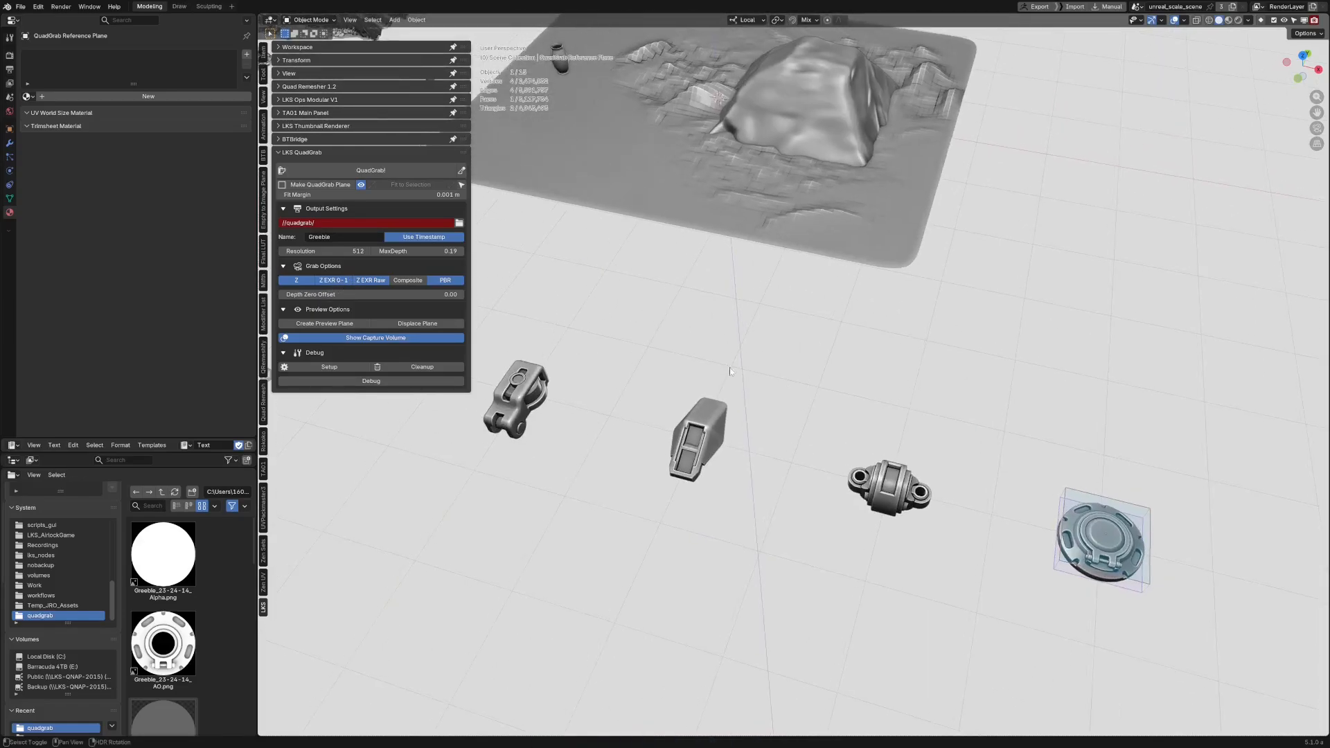
middle_click_drag(651, 145, 739, 302, "shift")
middle_click_drag(713, 124, 739, 263, "shift")
middle_click_drag(739, 263, 739, 185, "ctrl")
left_click(764, 257)
key("KP_Decimal")
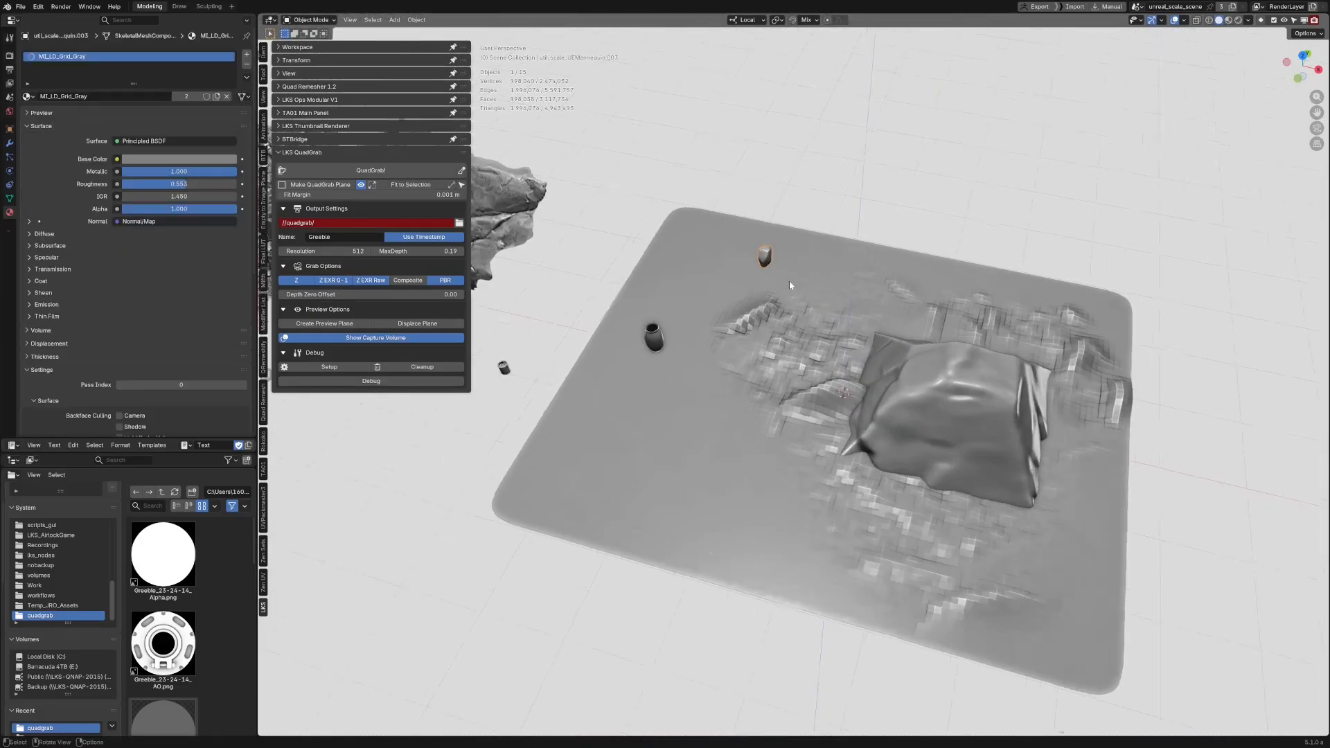
Step: Switch the mannequin head to Sculpt Mode and set the QG_Test_Brush size to 396 px
mouse_move(866, 333)
middle_mouse_down()
mouse_move(766, 279)
mouse_move(766, 304)
mouse_move(738, 302)
mouse_move(805, 308)
mouse_move(856, 346)
mouse_move(848, 363)
mouse_move(826, 348)
middle_mouse_up()
scroll(766, 284, "down", 2)
key("ctrl+space")
left_click(864, 333)
key("f")
left_click(848, 364)
Step: Stamp the zero-offset hatch alpha on the side of the mannequin head, and undo the stamp
left_click_drag(826, 348, 830, 351)
middle_click_drag(830, 351, 735, 337)
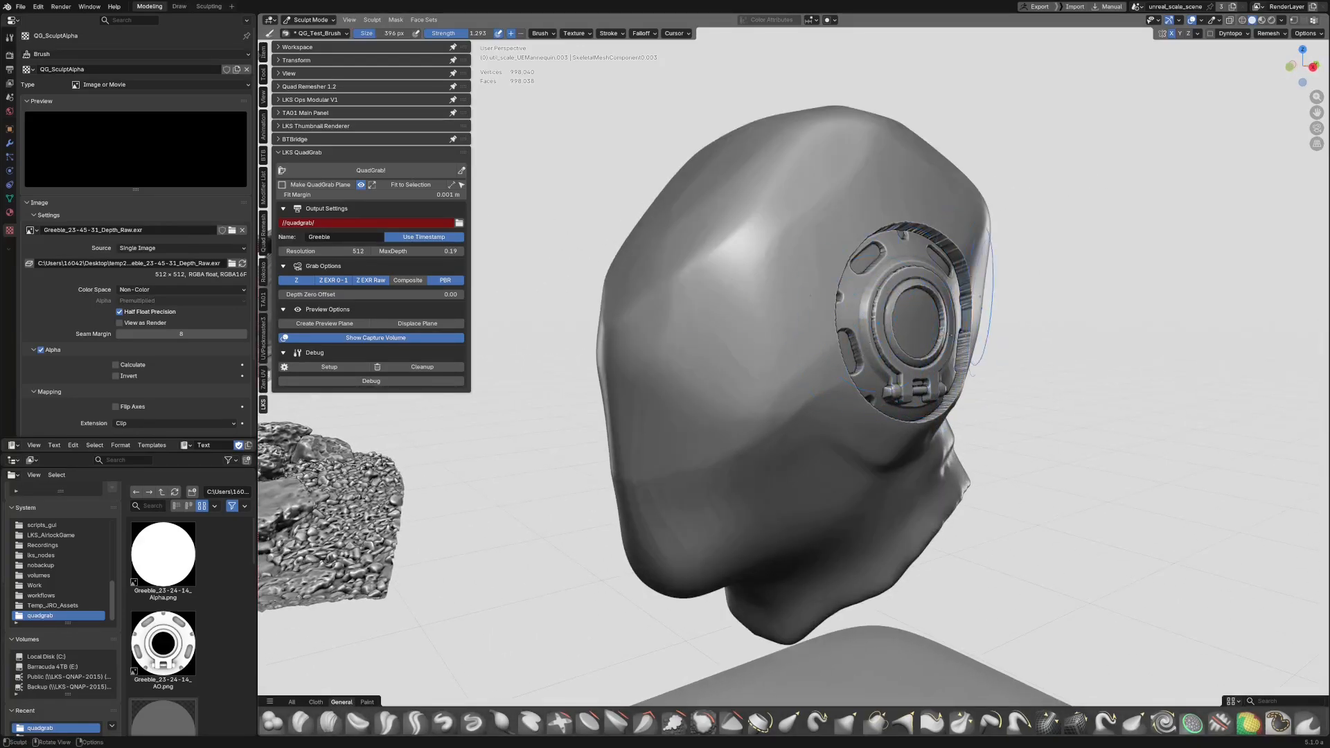
mouse_move(763, 293)
middle_mouse_down()
mouse_move(817, 298)
mouse_move(743, 304)
middle_mouse_up()
key("ctrl+z")
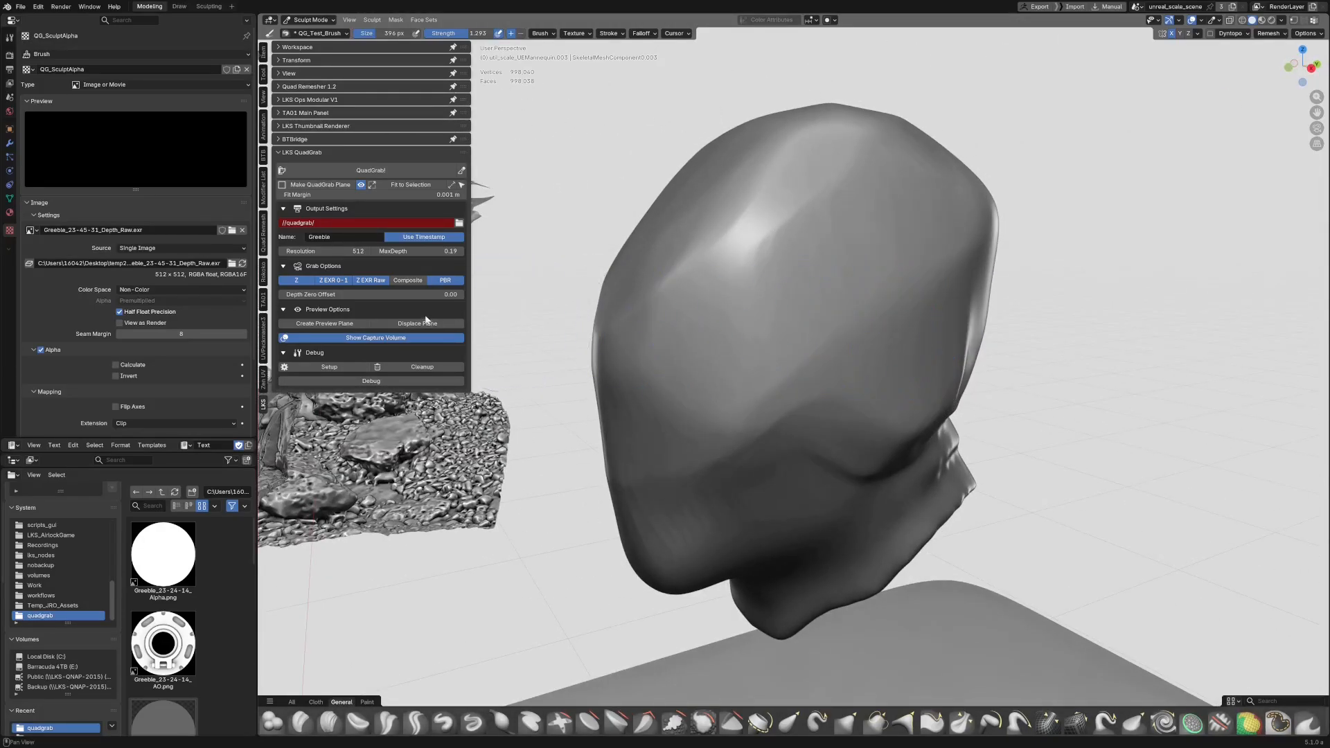
Step: Recapture the hatch brush alpha with a Depth Zero Offset of 1.00 and stamp it on the side of the mannequin head
left_click_drag(314, 298, 338, 298)
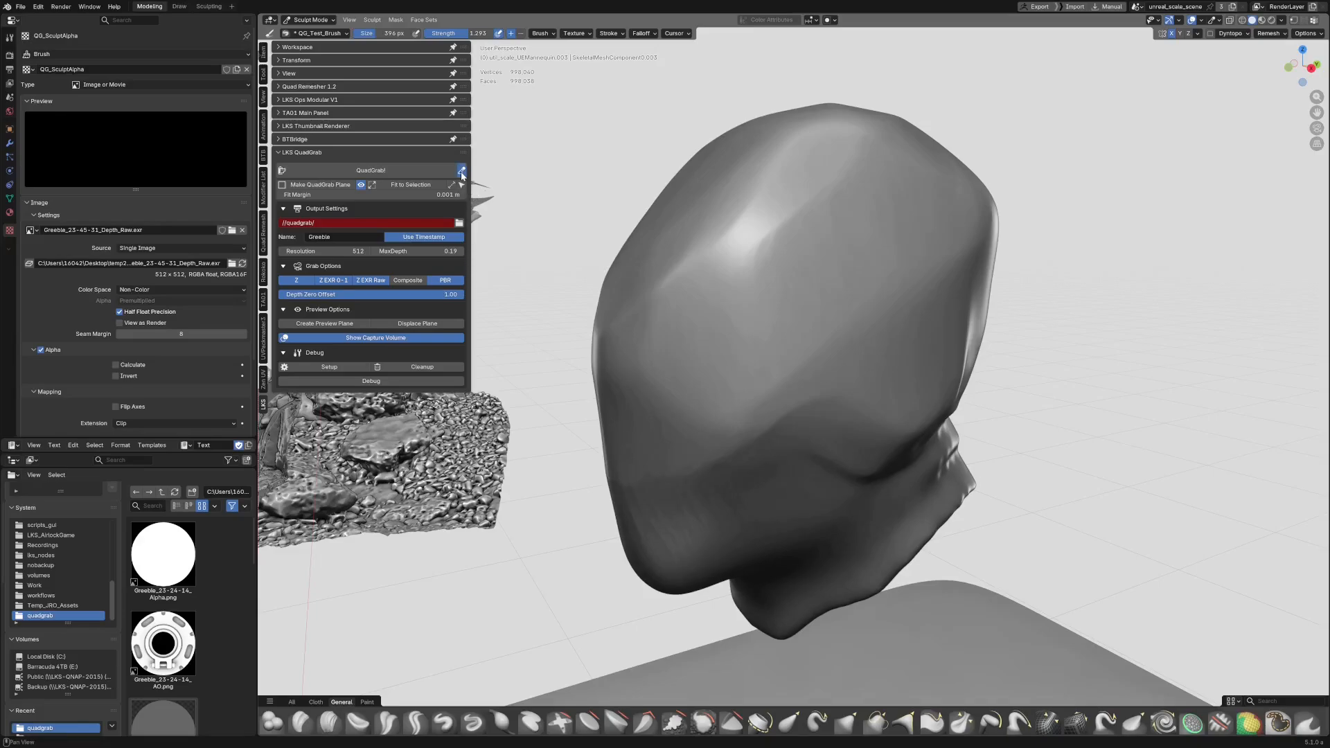
left_click_drag(894, 373, 883, 354)
mouse_move(882, 355)
middle_mouse_down()
mouse_move(846, 360)
mouse_move(848, 381)
mouse_move(869, 412)
mouse_move(887, 382)
middle_mouse_up()
left_click_drag(889, 378, 903, 356, "shift")
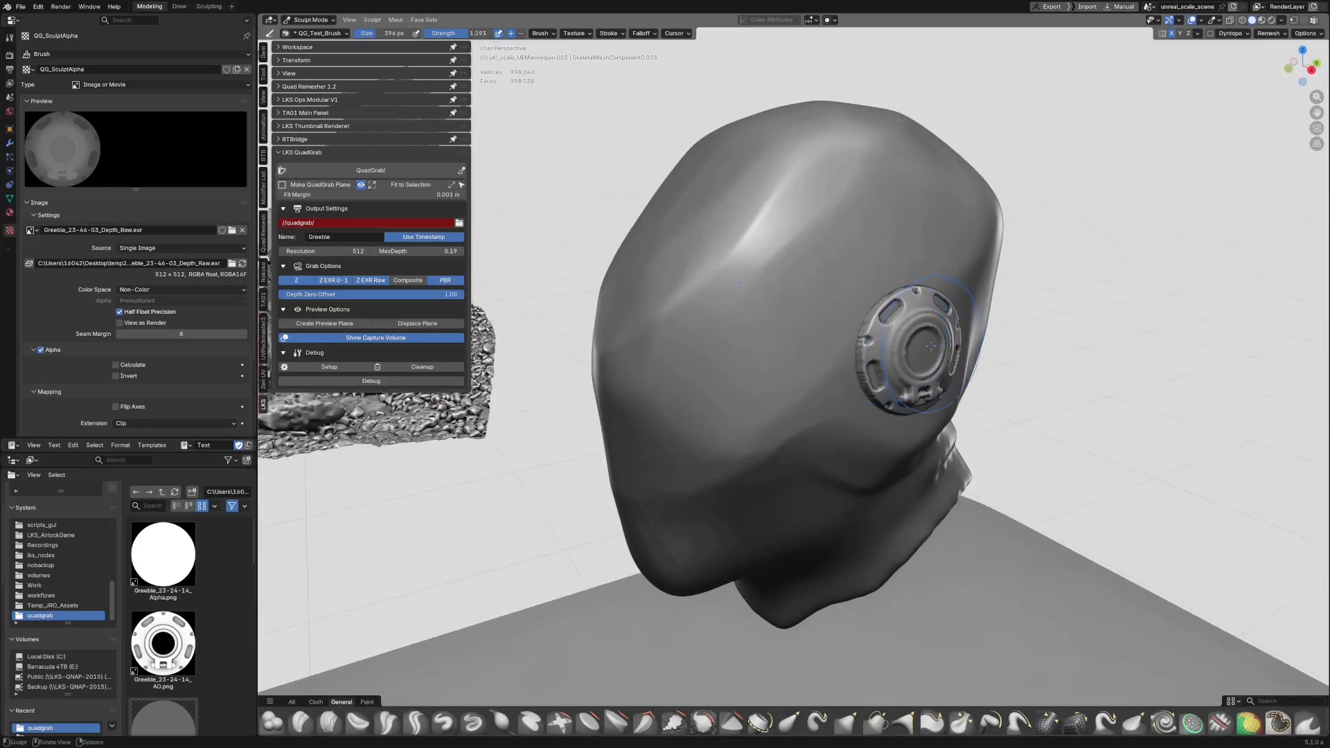
middle_click_drag(930, 346, 883, 361)
Step: Return to Object Mode and delete the QuadGrab reference plane above the round hatch
scroll(735, 384, "down", 2)
middle_click_drag(727, 386, 800, 404)
scroll(800, 403, "down", 12)
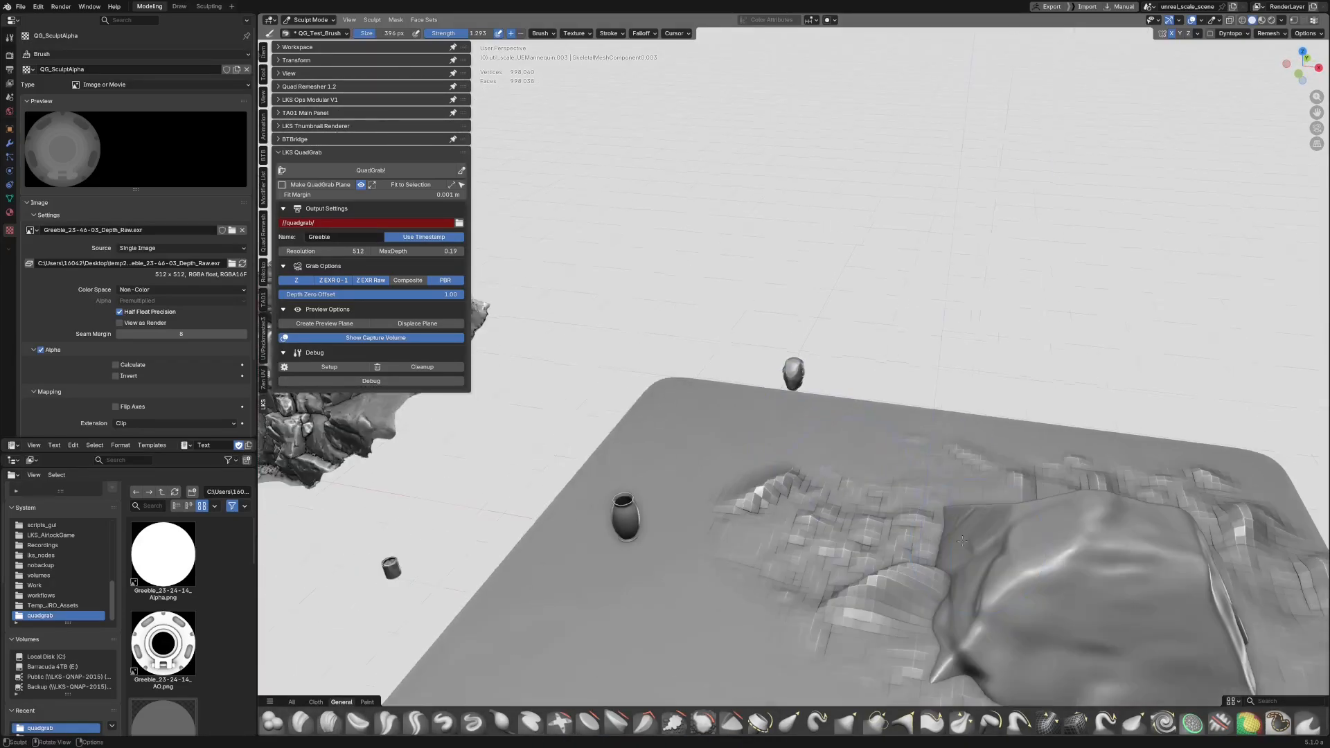
middle_click_drag(962, 540, 658, 125, "shift")
scroll(637, 103, "down", 5)
key("Tab")
left_click(592, 282)
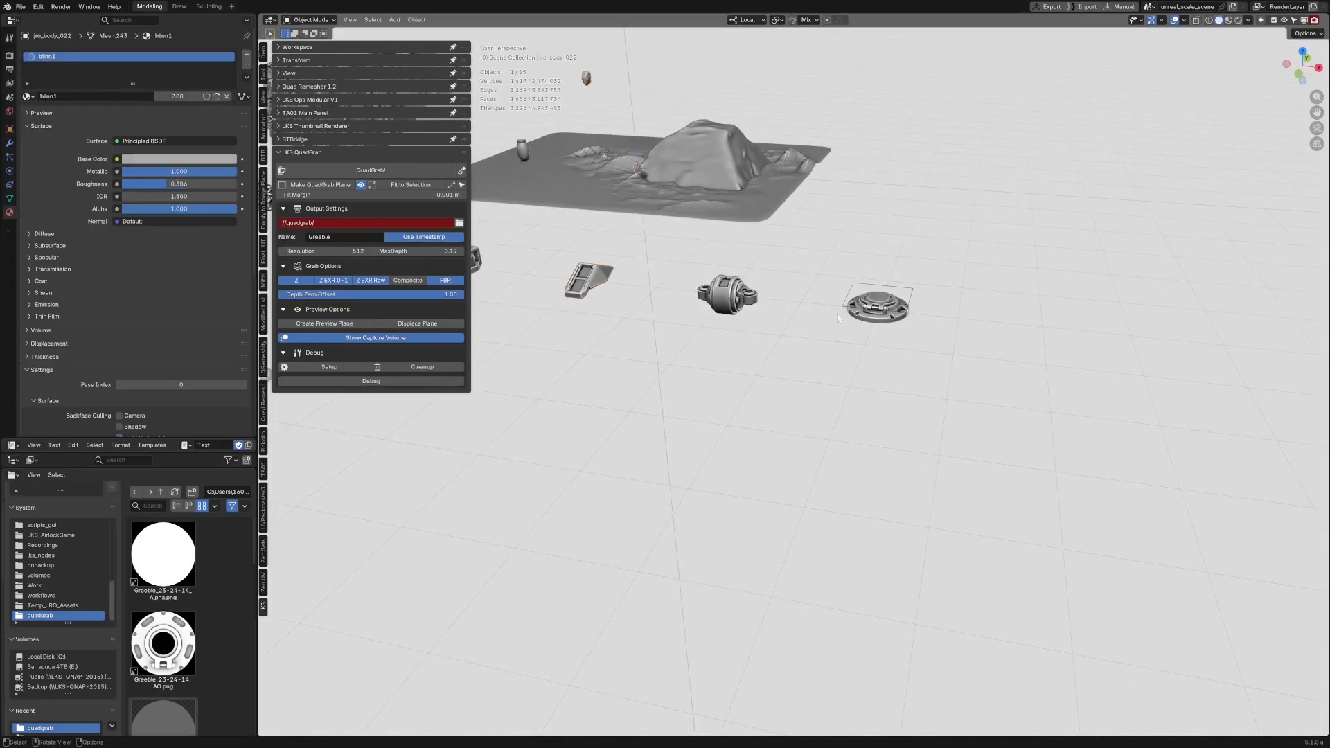
key("Delete")
Step: Select the wedge-shaped body and create a QuadGrab reference plane over it from the top orthographic view
left_click(590, 291)
middle_click_drag(590, 291, 638, 338)
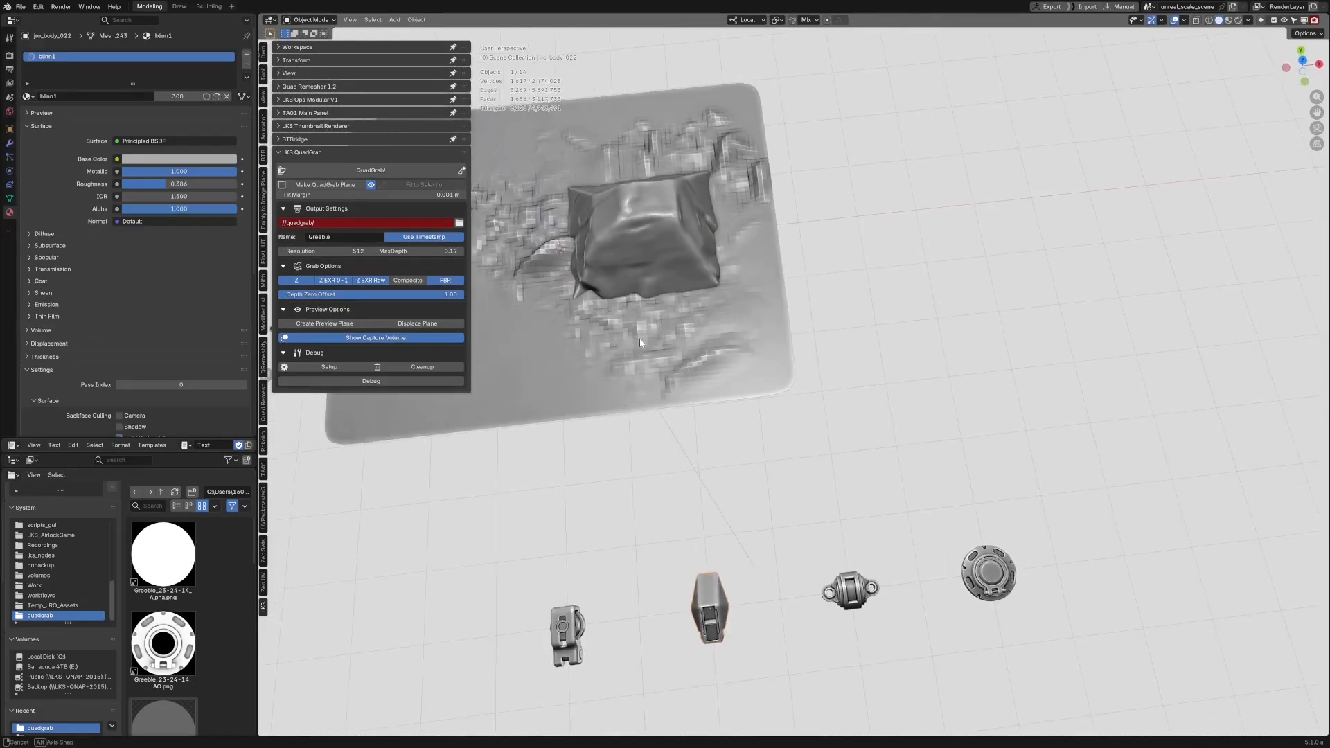
key("KP_Decimal")
middle_click_drag(895, 421, 881, 403, "alt")
scroll(881, 404, "down", 5)
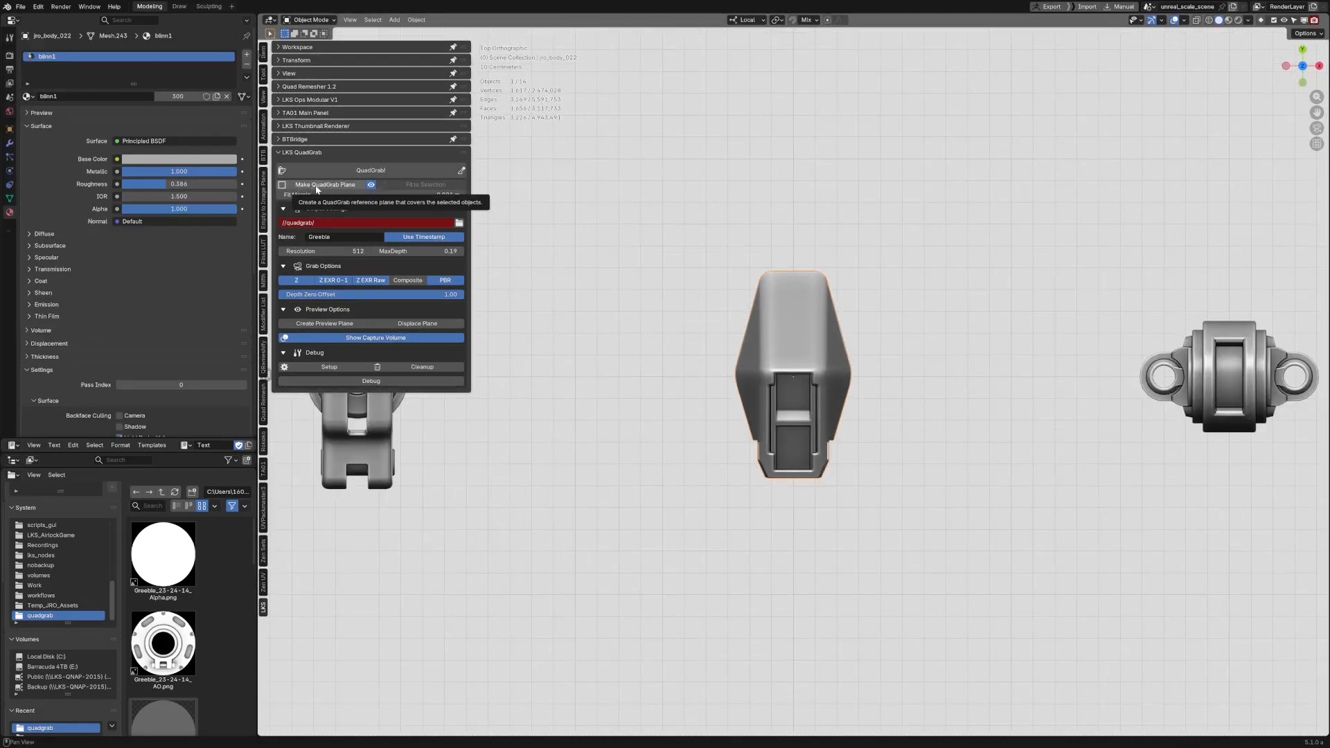
left_click(296, 186)
middle_click_drag(955, 460, 748, 355)
Step: Select the wedge-shaped body's reference plane and set the Depth Zero Offset to 0.87
left_click(894, 388)
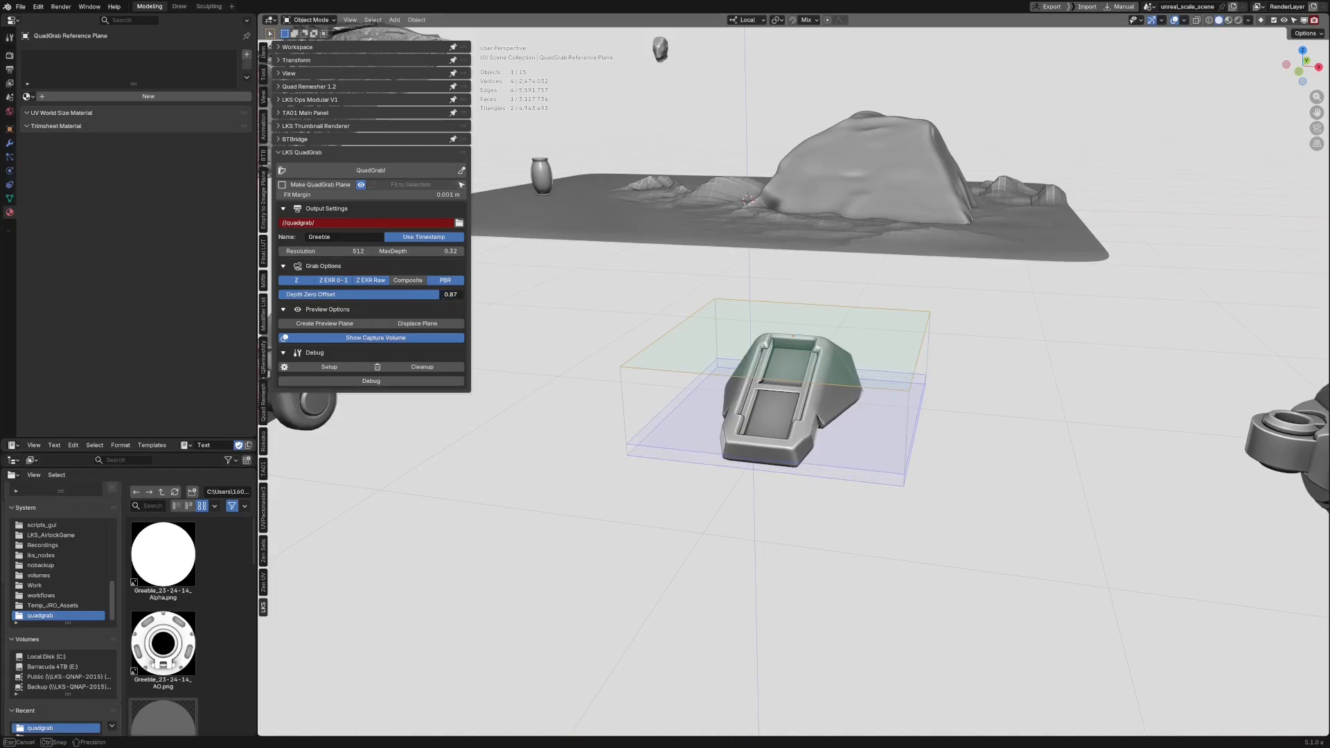
middle_click_drag(582, 298, 550, 308)
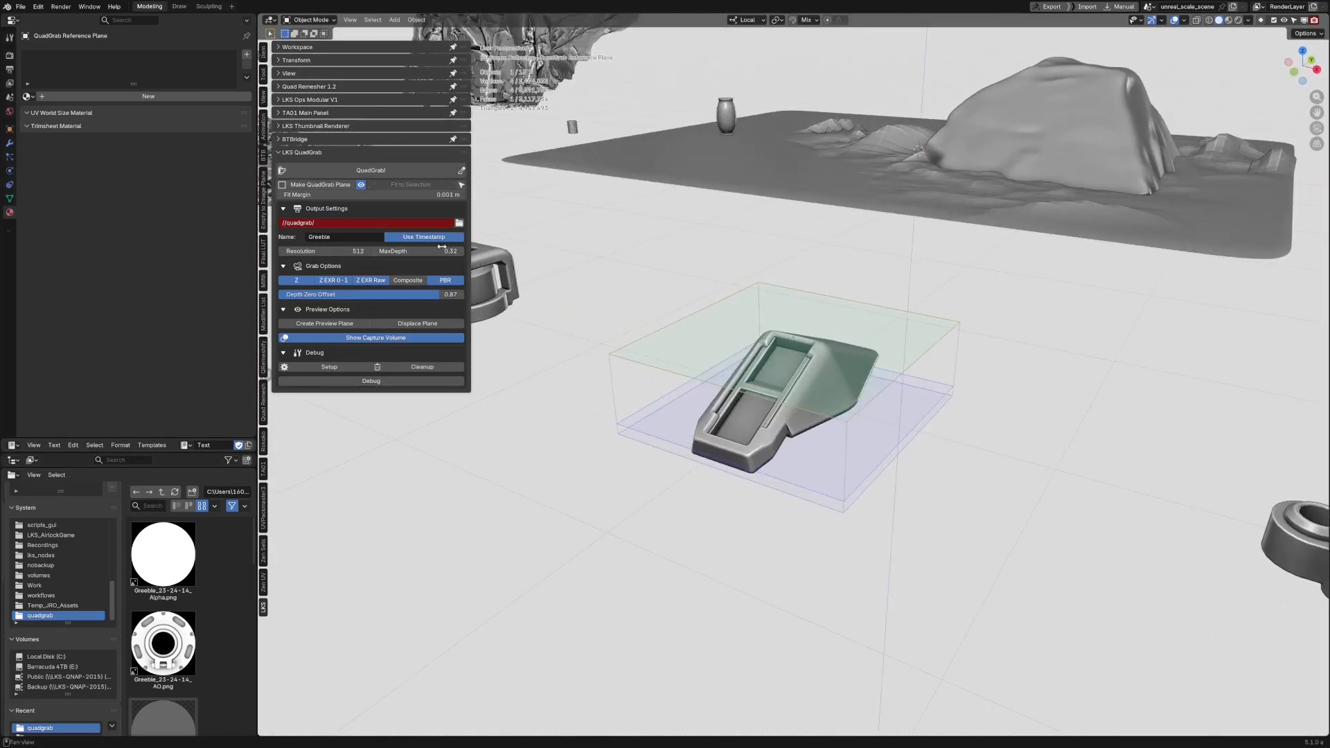
Step: Capture the wedge-shaped body's depth as the sculpt brush alpha and stamp it onto the mannequin head from two angles
left_click(461, 171)
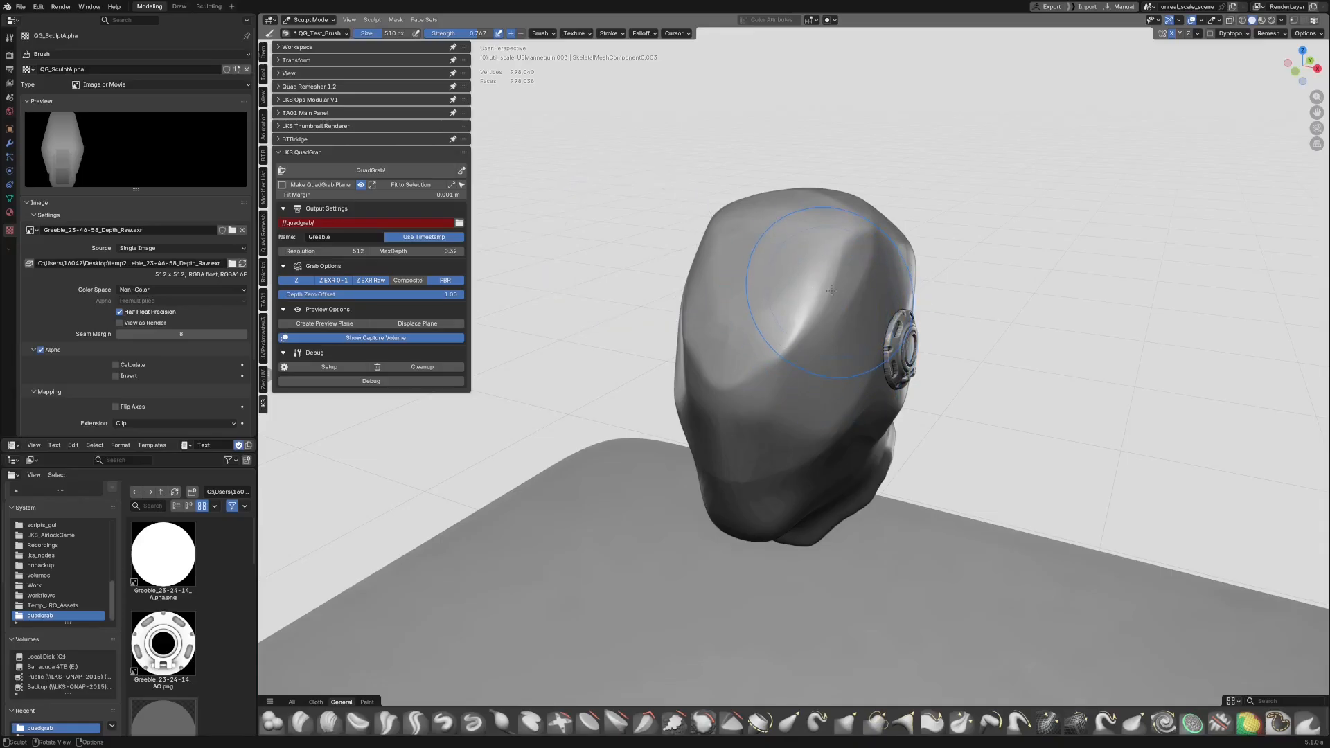
mouse_move(832, 291)
left_mouse_down()
mouse_move(796, 333)
mouse_move(806, 379)
left_mouse_up()
middle_click_drag(947, 332, 827, 370)
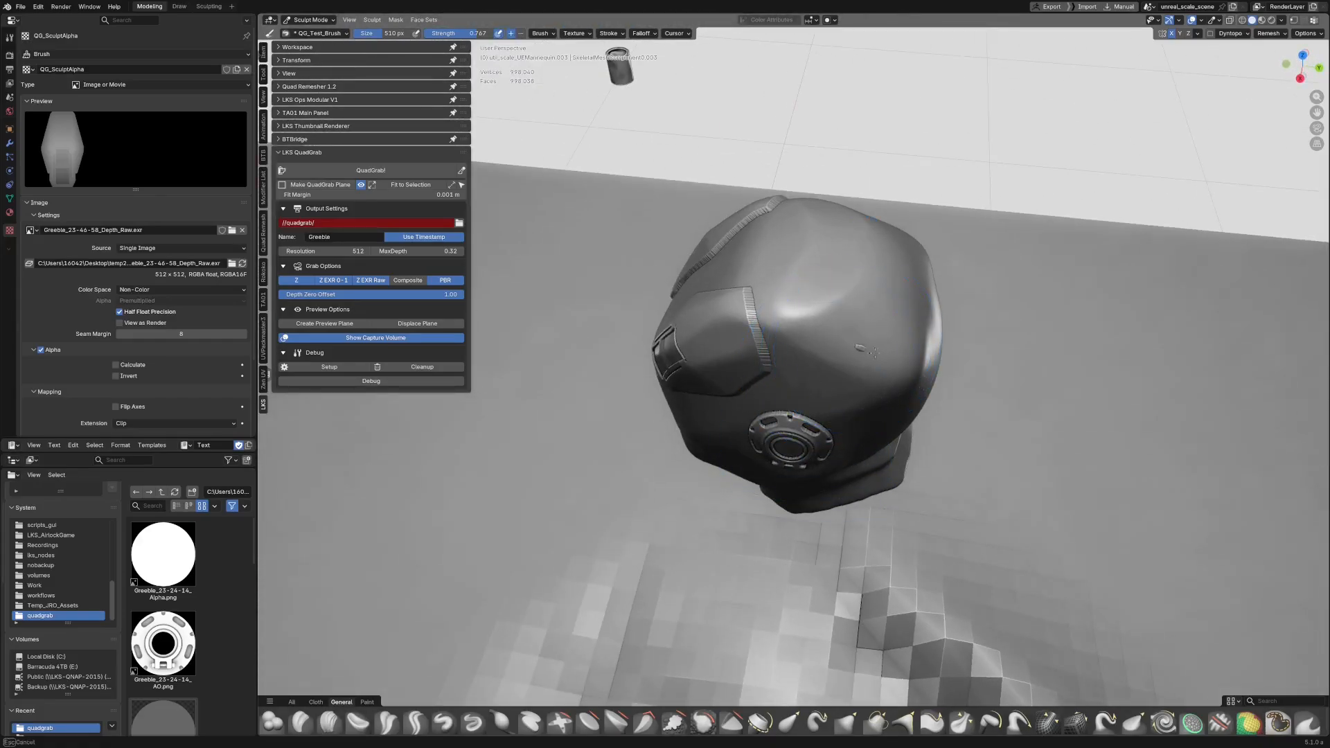
left_click_drag(875, 353, 918, 364)
middle_click_drag(858, 388, 917, 339)
scroll(917, 339, "down", 3)
middle_click_drag(917, 339, 942, 325)
scroll(849, 429, "down", 3)
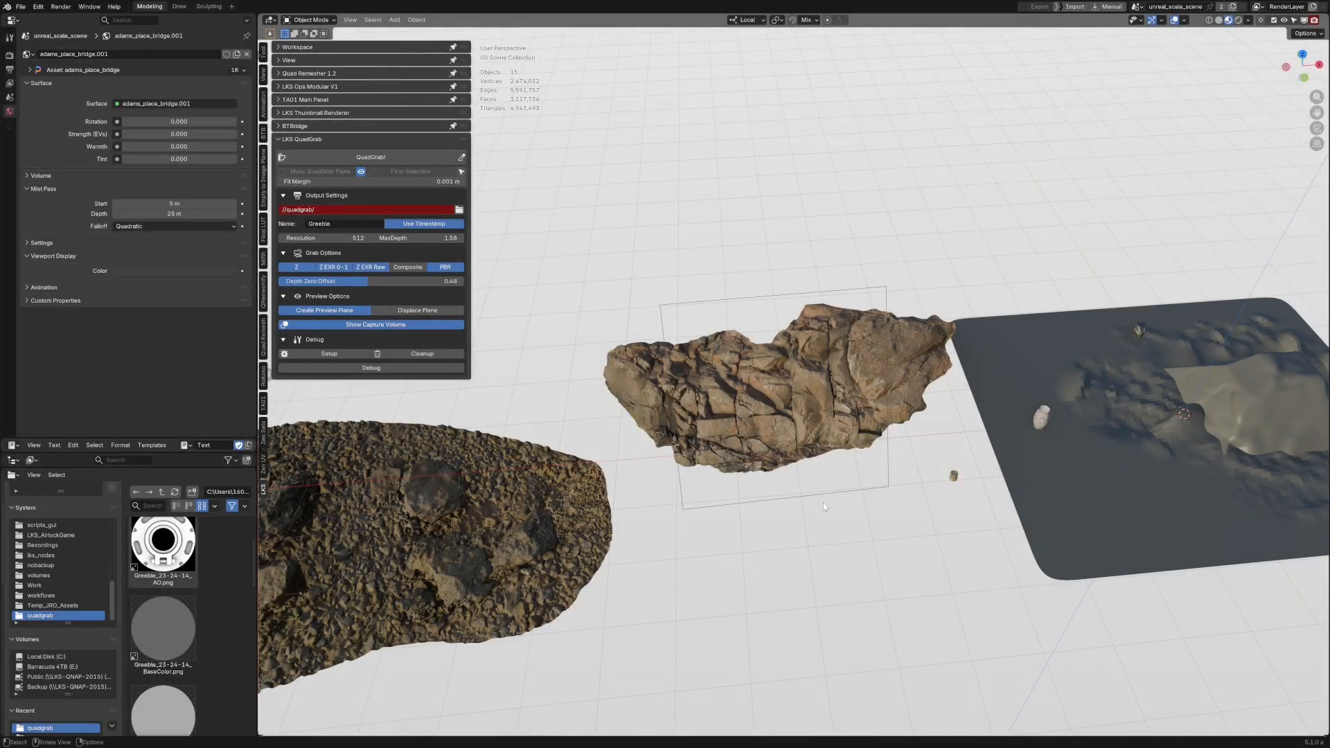
Step: Select the QuadGrab reference plane in front of the cliff rock and inspect its capture volume from the front and side
middle_click_drag(823, 502, 850, 428)
left_click(851, 475)
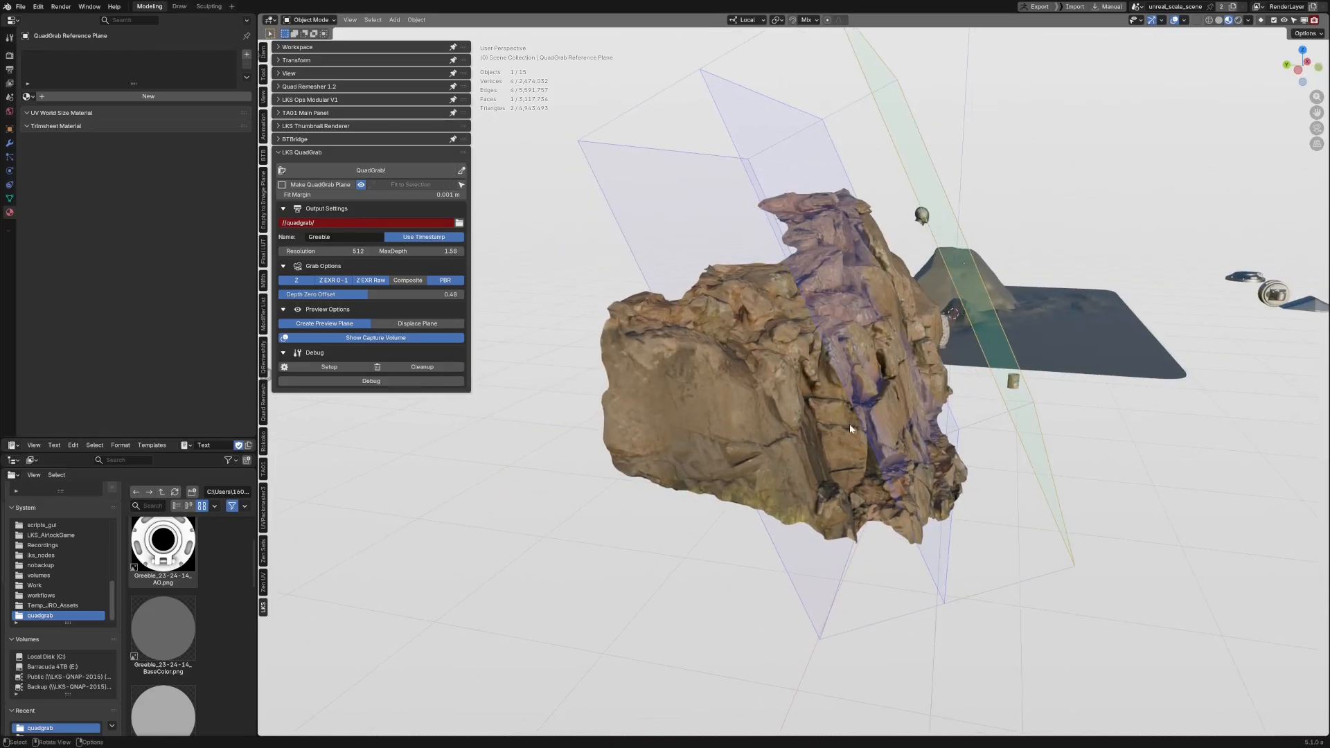
middle_click_drag(952, 337, 905, 360)
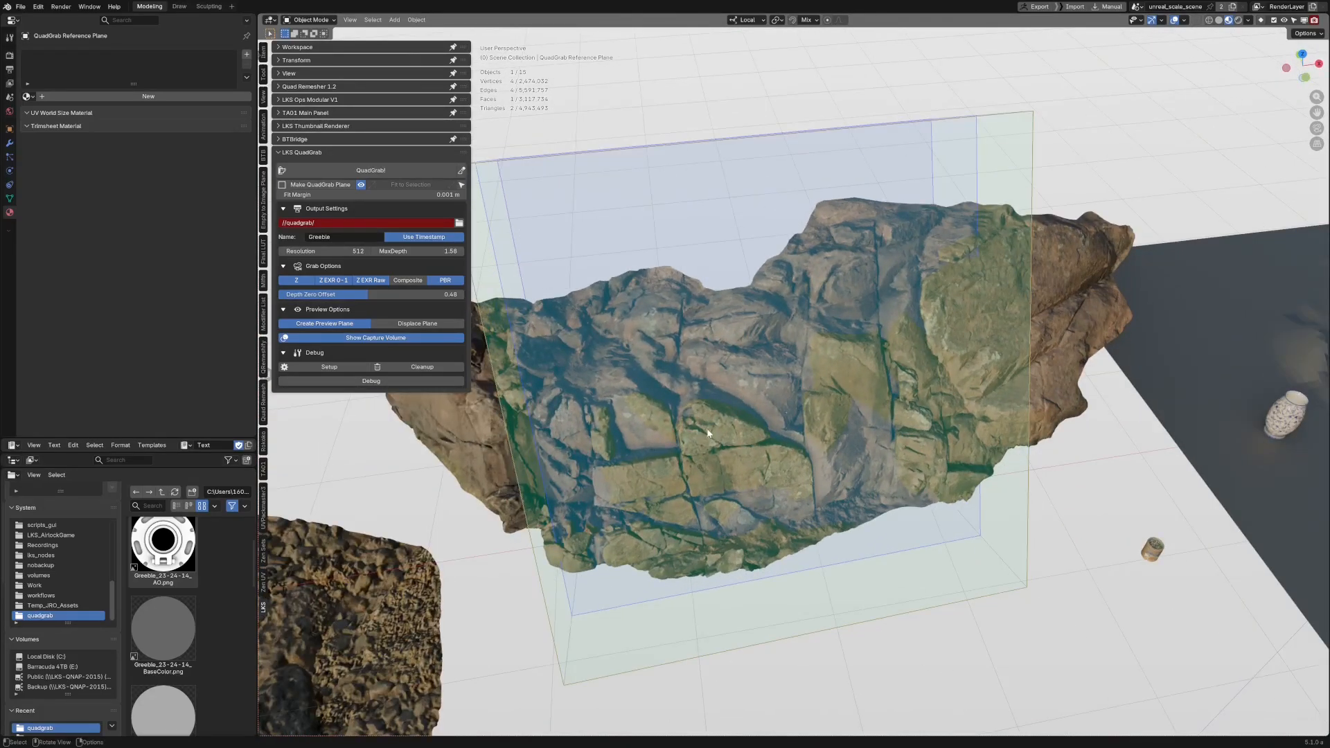
middle_click_drag(708, 433, 899, 356)
scroll(899, 356, "up", 3)
scroll(845, 388, "down", 3)
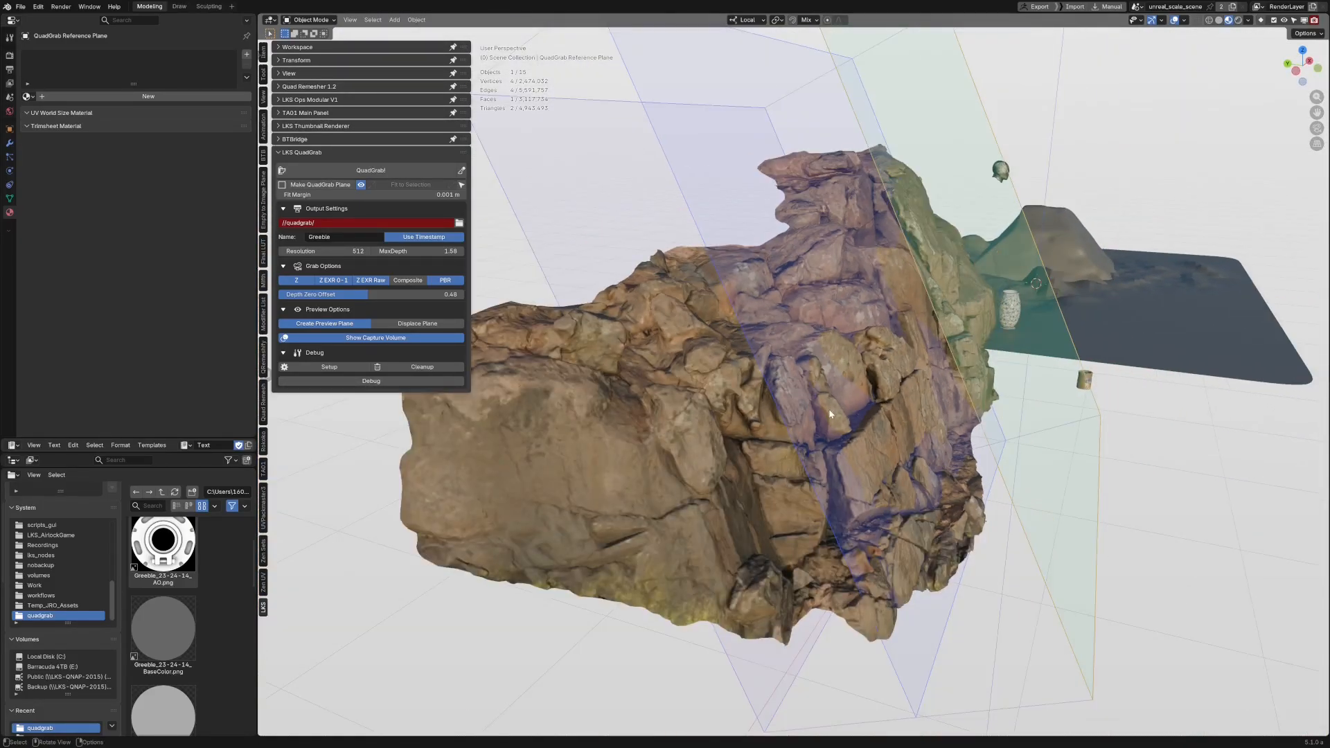
scroll(901, 389, "down", 3)
middle_click_drag(901, 389, 853, 382)
scroll(937, 378, "up", 4)
Step: Scale the cliff rock's reference plane by about 0.674 and again by 0.851, and shift it about -0.144 m along local Y
key("s")
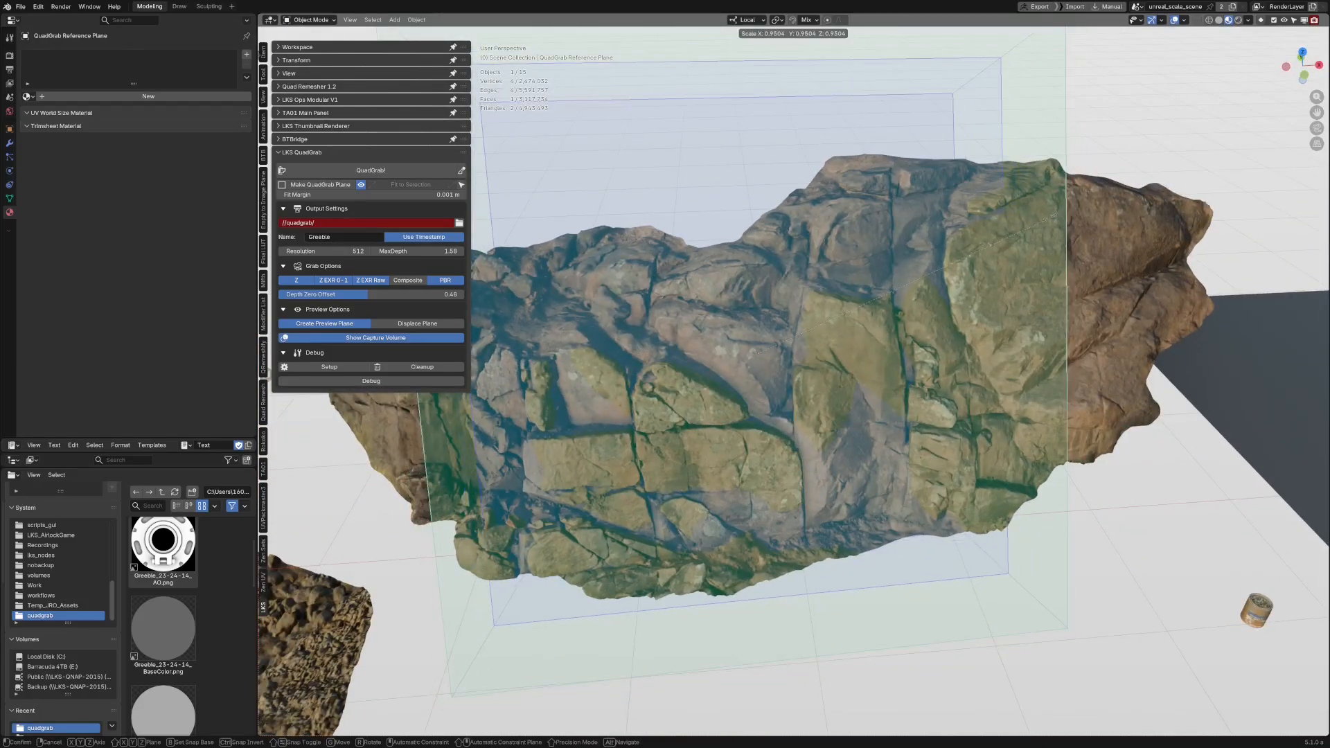
left_click(934, 267)
key("s")
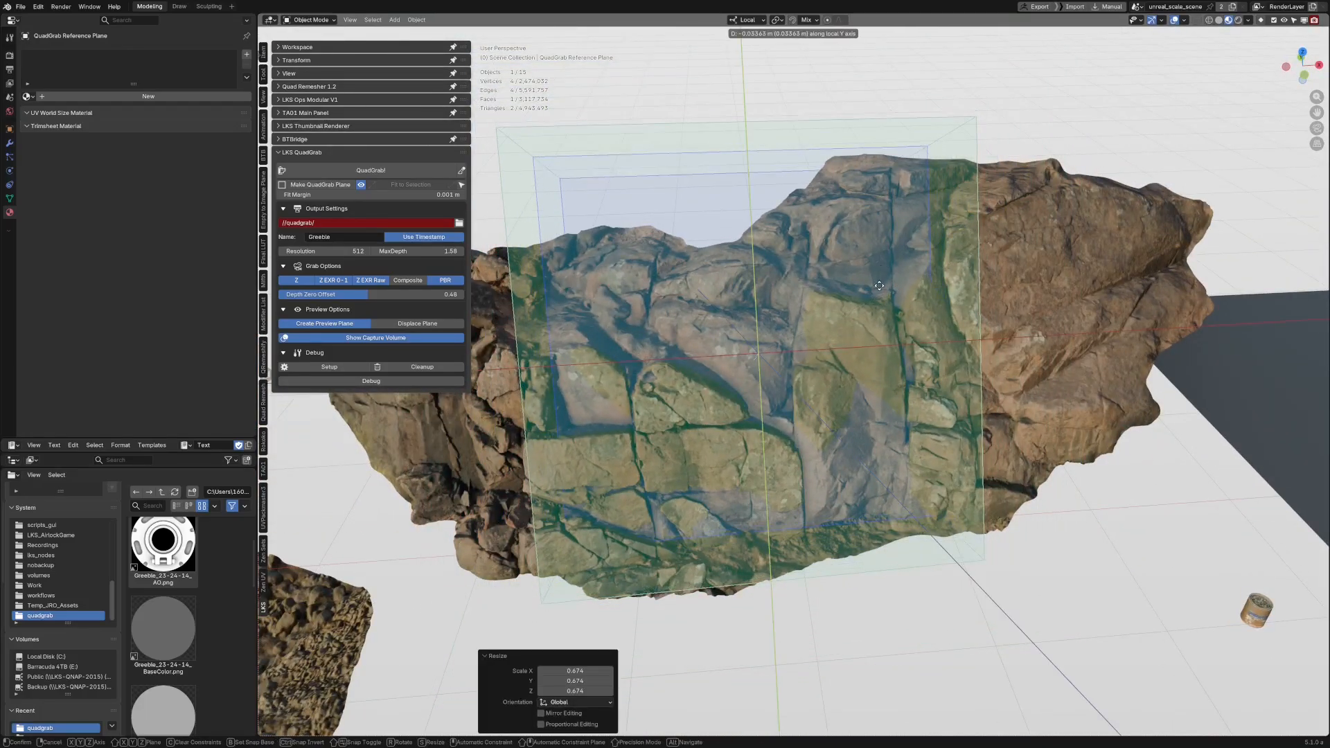
left_click(903, 320)
middle_click_drag(903, 320, 835, 295)
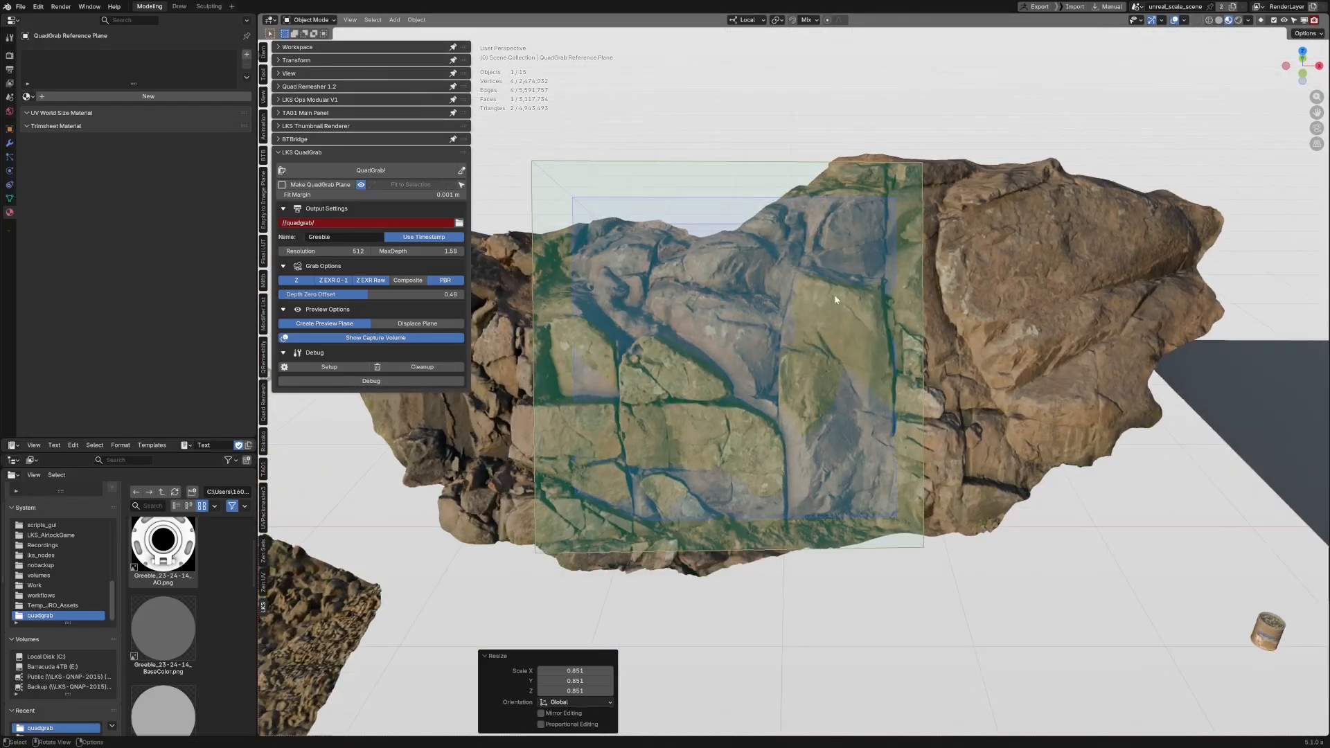
key("g")
key("y")
left_click(798, 342)
Step: Move the cliff rock's reference plane about 0.023 m along its local Z axis
middle_click_drag(797, 341, 943, 339)
scroll(960, 338, "up", 1)
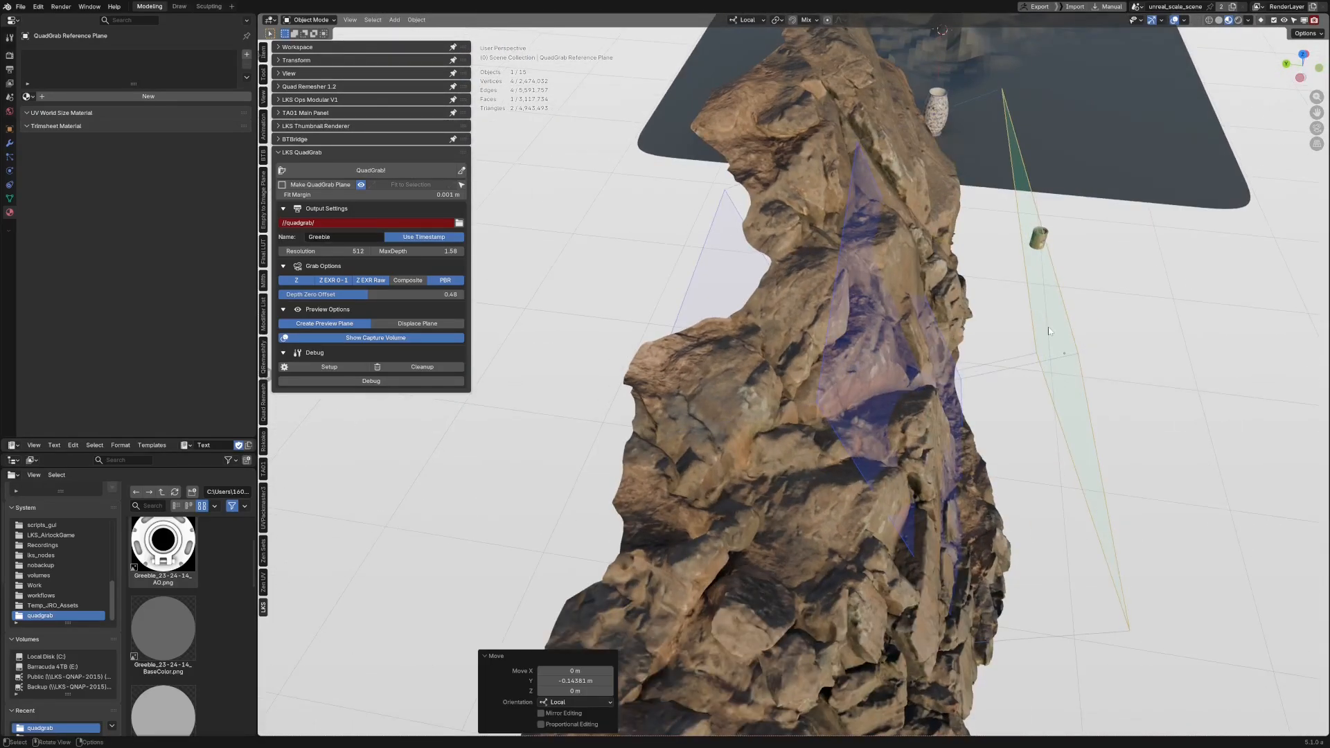
key("g")
key("z")
left_click(1042, 330)
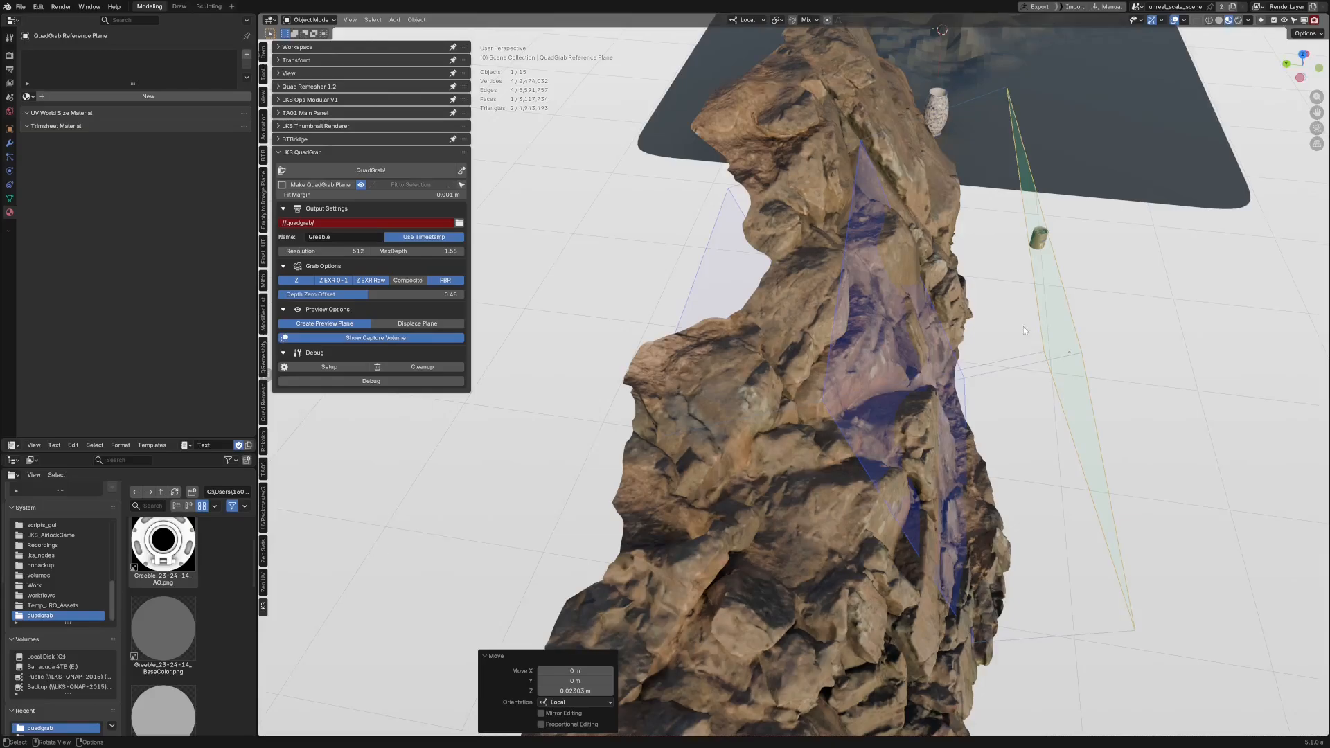
Step: Rescale the reference plane and shift it about 0.4 m in the negative local X direction across the cliff face
middle_click_drag(1024, 327, 837, 284)
key("s")
left_click(881, 380)
key("g")
key("x")
left_click(885, 358)
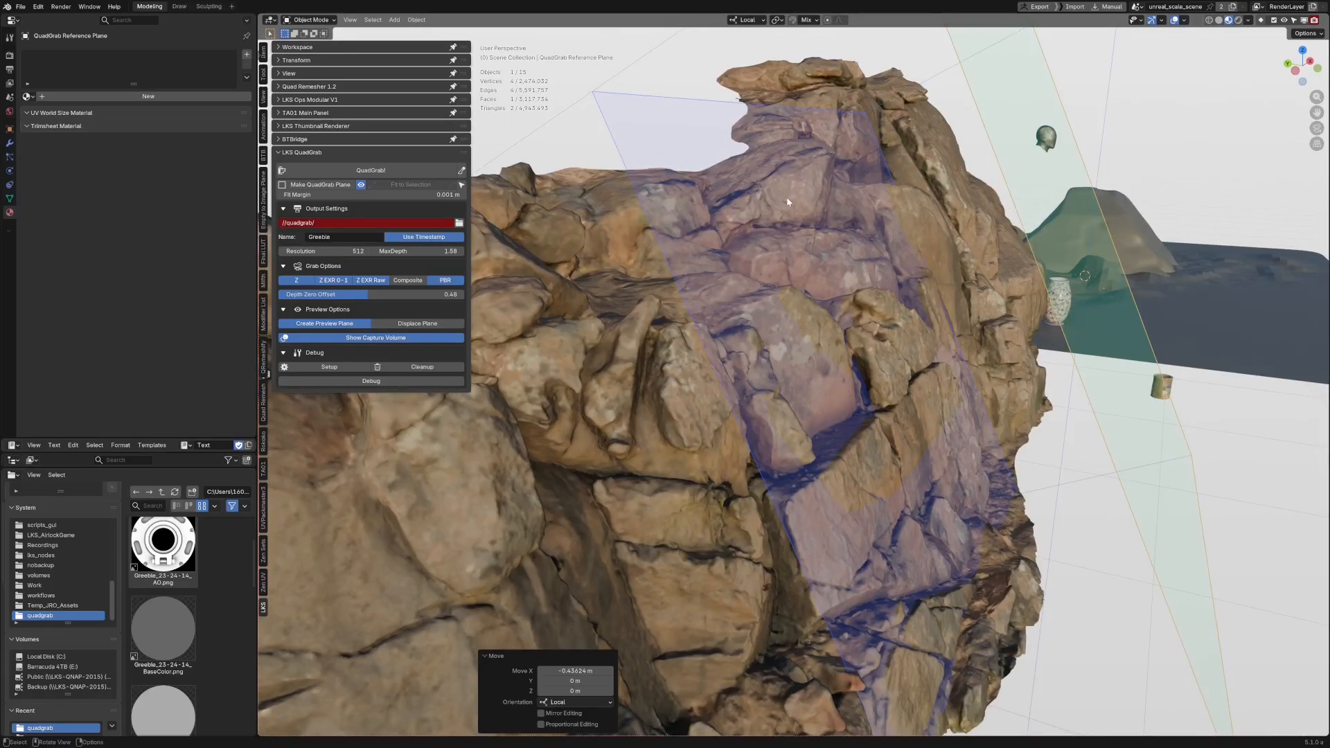
Step: Move the reference plane about -0.063 m along local Z and capture the cliff face's depth as the sculpt brush alpha
middle_click_drag(918, 335, 925, 370)
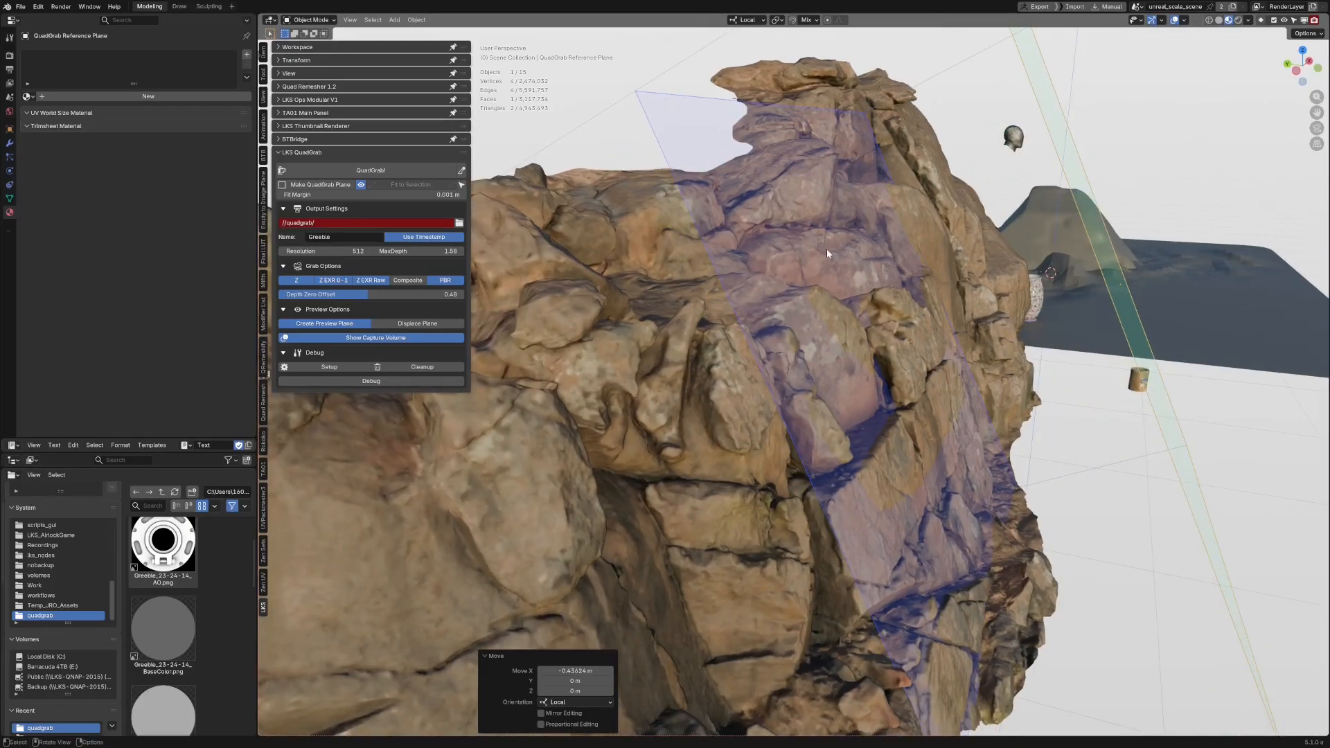
middle_click_drag(827, 253, 997, 305)
key("g")
key("z")
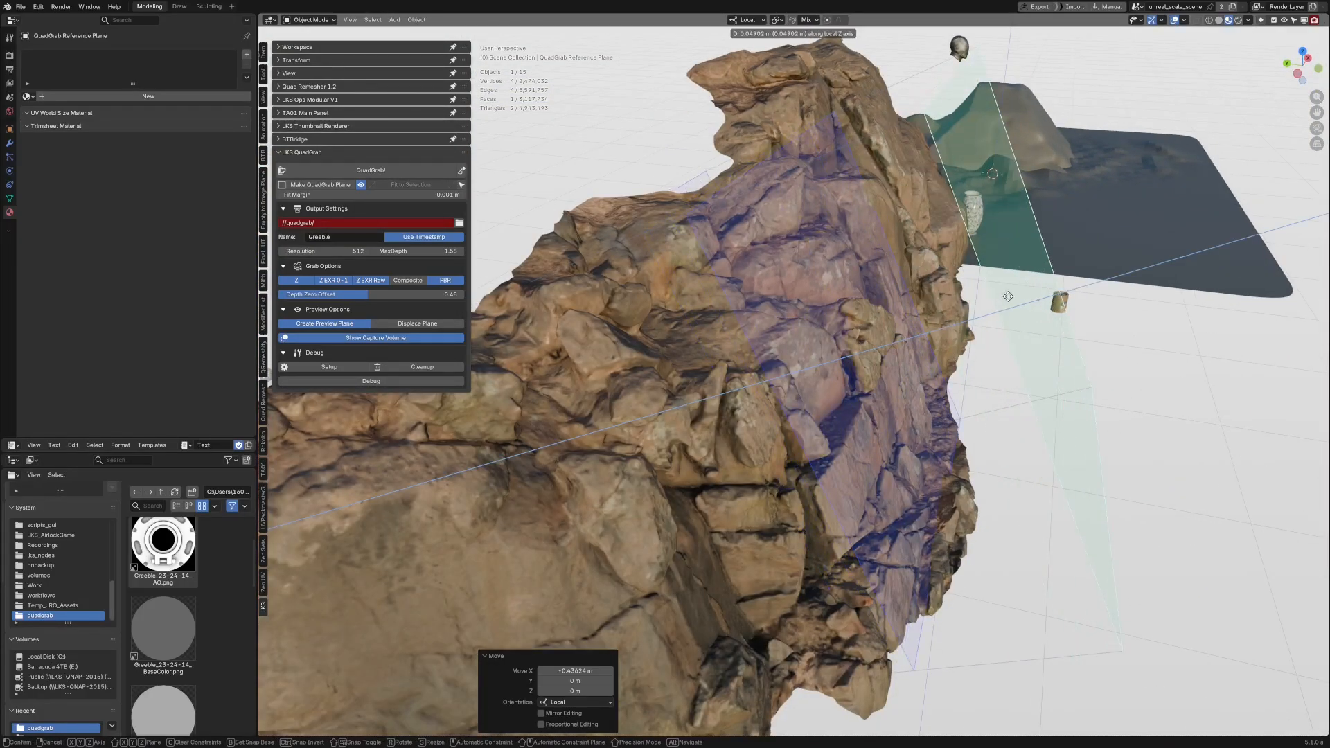
left_click(956, 311)
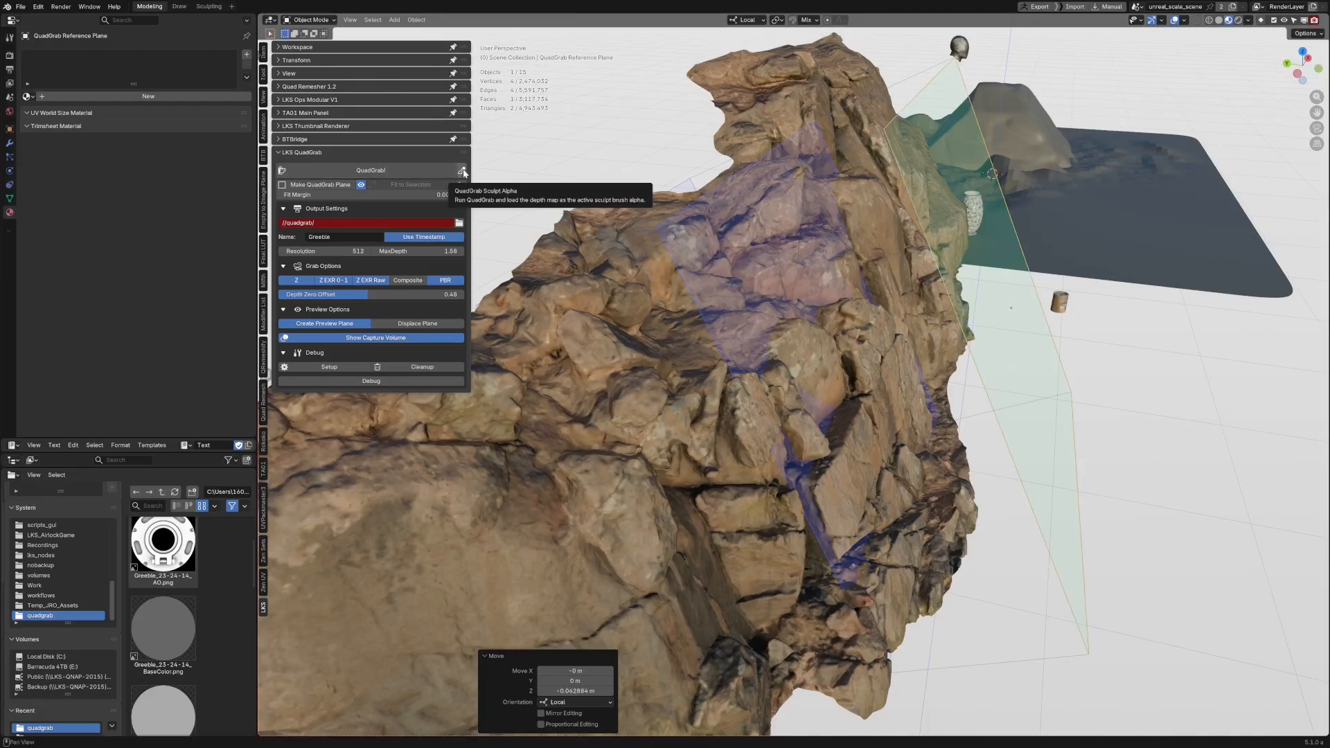
left_click(463, 173)
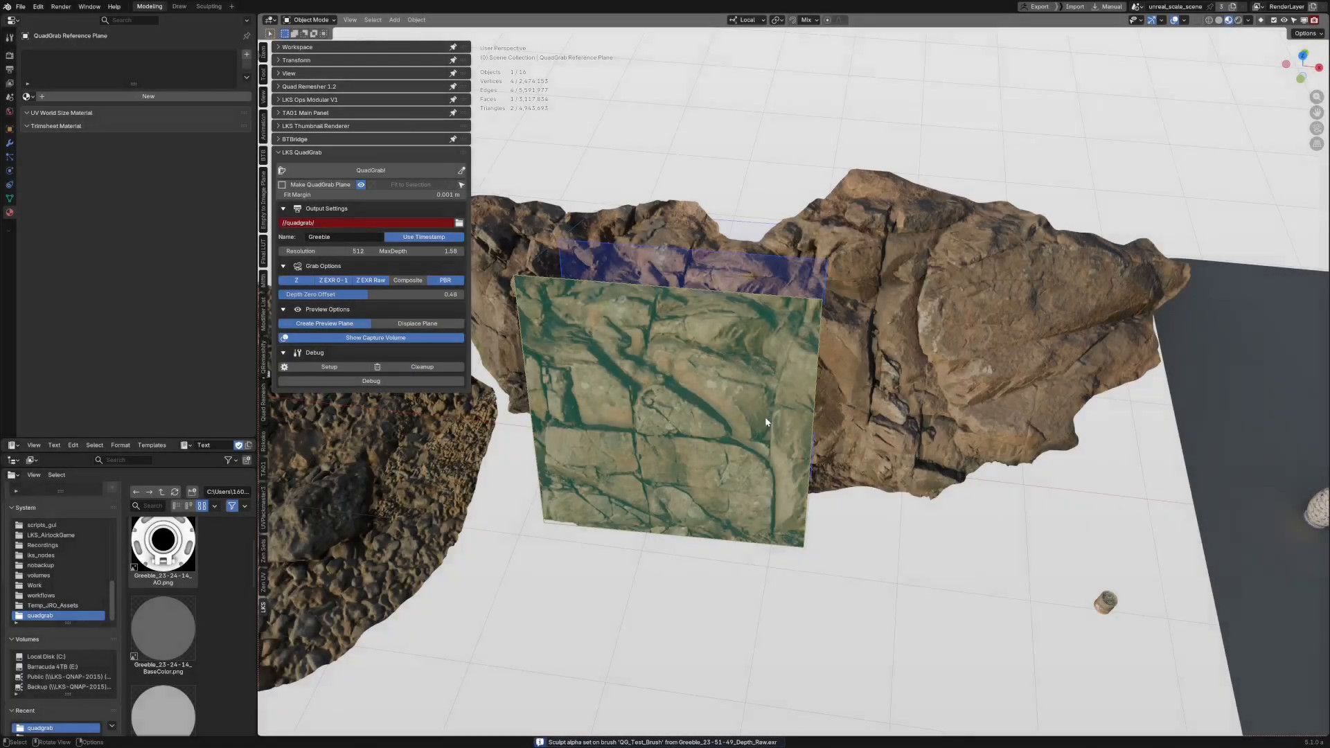
Step: Move the generated rock preview plane up so it floats clear above the cliff rock, and deselect it
left_click(762, 425)
key("g")
left_click(954, 201)
middle_click_drag(954, 201, 945, 277)
scroll(944, 278, "up", 1)
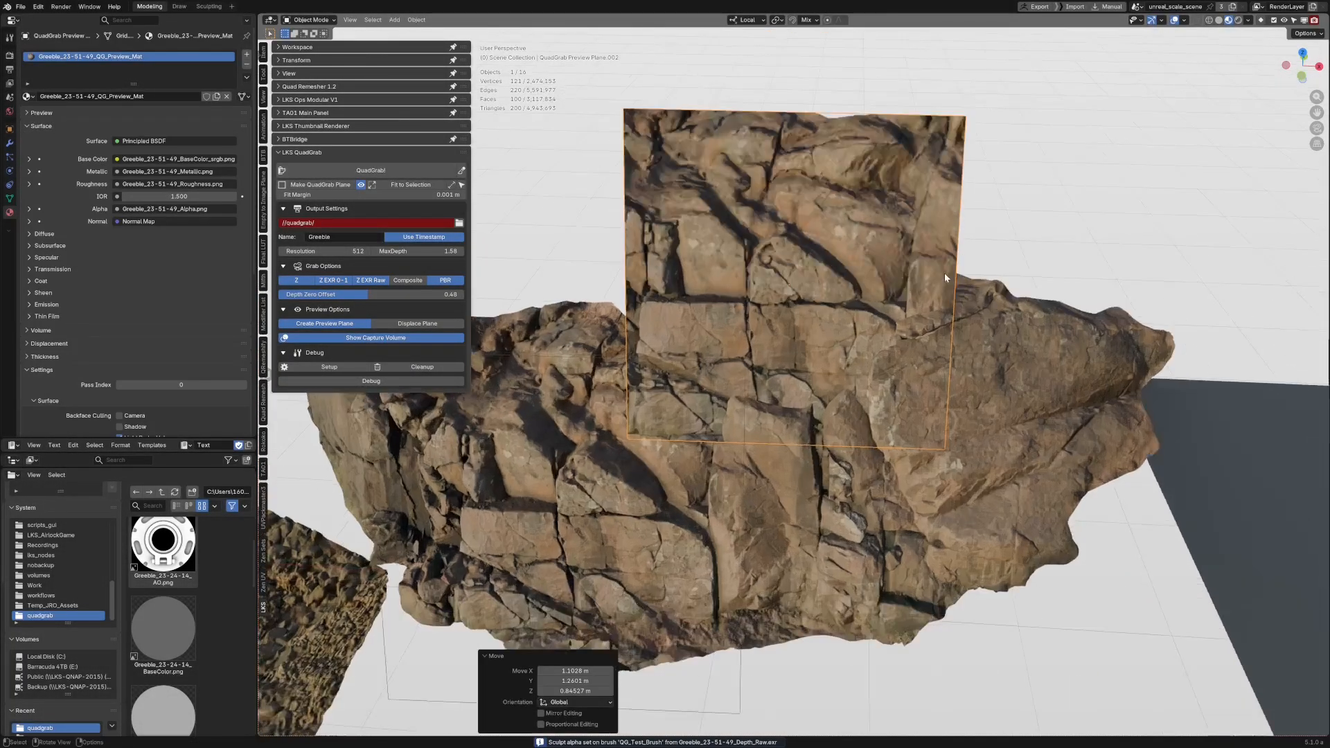
scroll(944, 273, "up", 1)
key("g")
left_click(1059, 225)
scroll(1025, 228, "down", 4)
key("g")
left_click(1062, 172)
middle_click_drag(1063, 172, 991, 260, "shift")
scroll(991, 260, "up", 3)
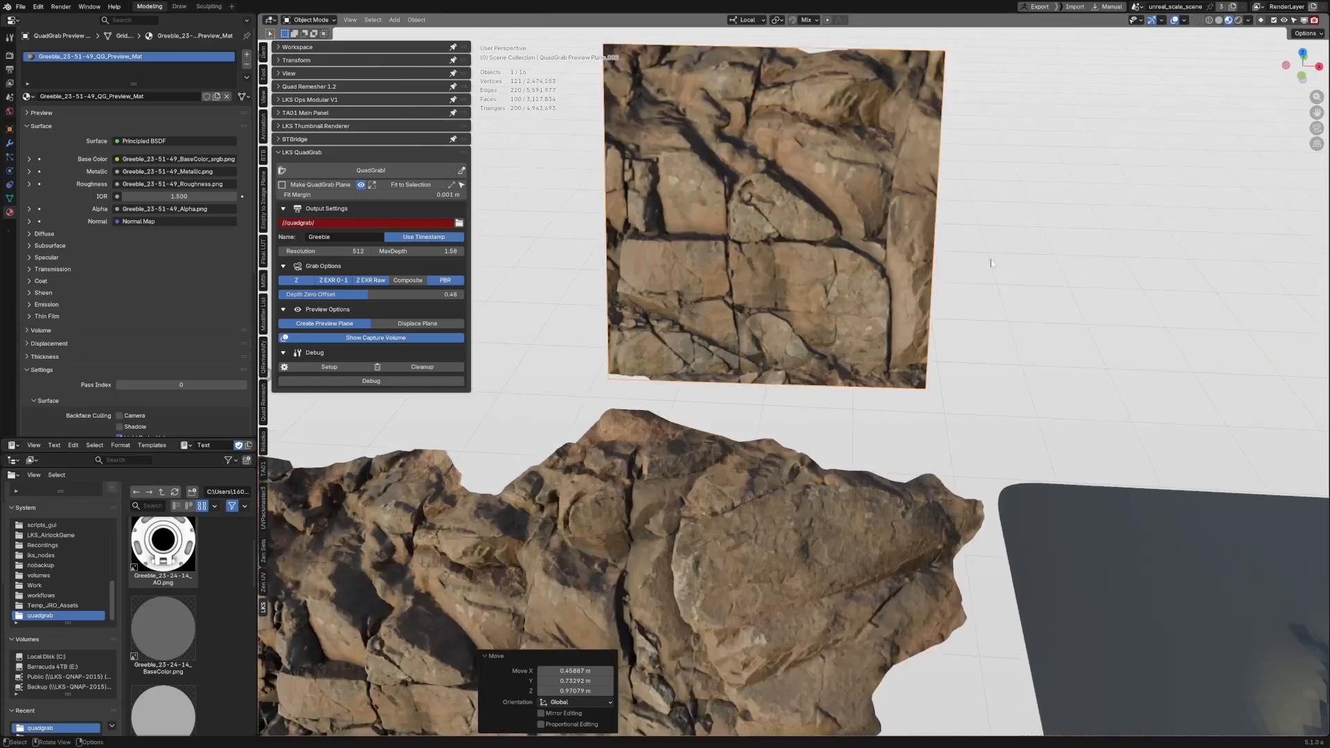
left_click(1002, 251)
right_click_drag(1004, 249, 1186, 219, "shift")
Step: Select the smooth mound on the sculpted terrain slab and switch it to Sculpt Mode
scroll(1107, 292, "down", 4)
middle_click_drag(947, 326, 899, 272, "shift")
scroll(727, 267, "down", 4)
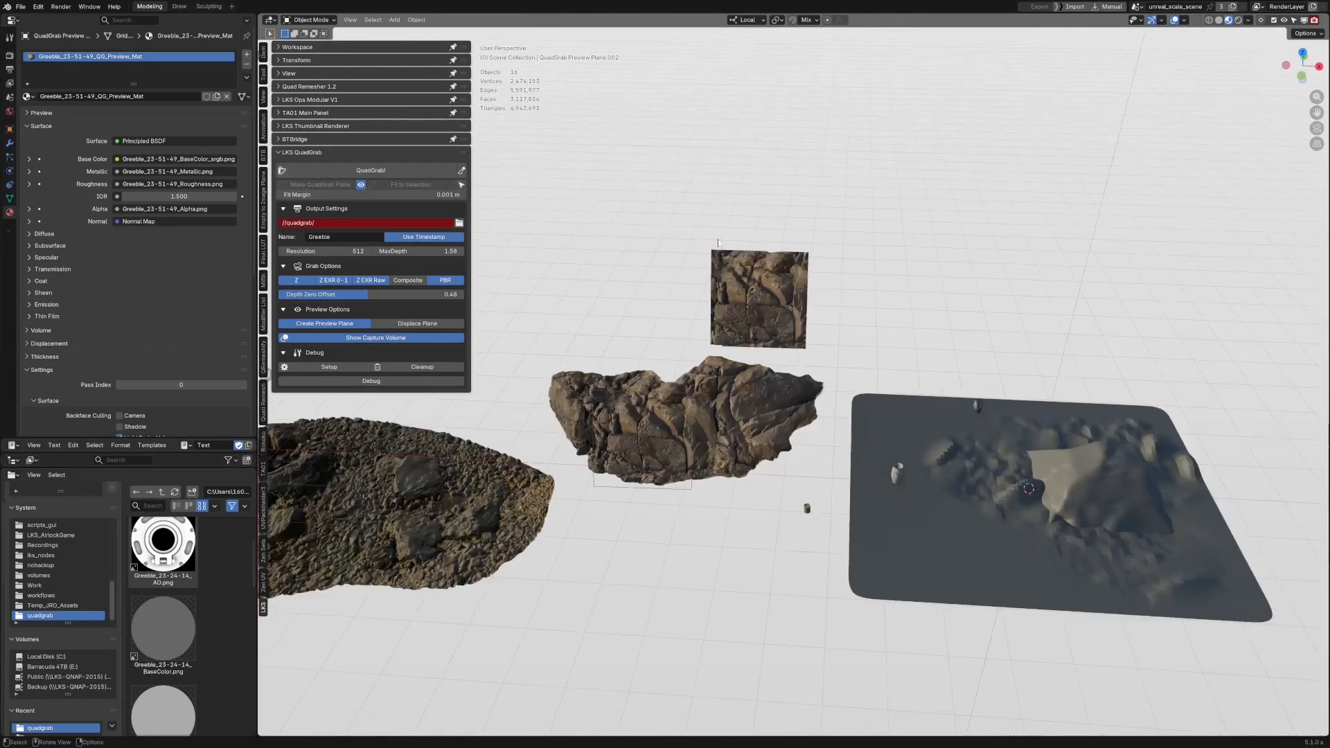
scroll(755, 274, "up", 3)
middle_click_drag(1080, 444, 758, 307, "shift")
left_click(1002, 403)
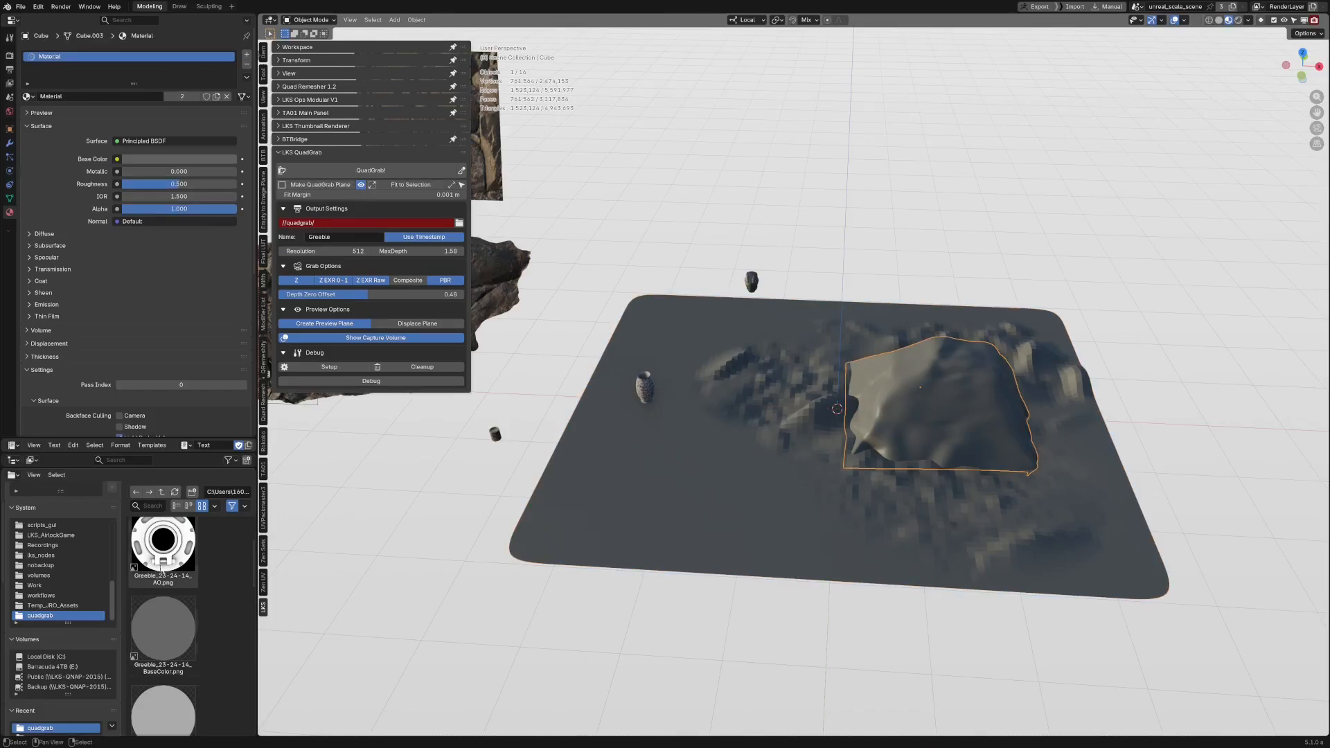
scroll(167, 588, "down", 8)
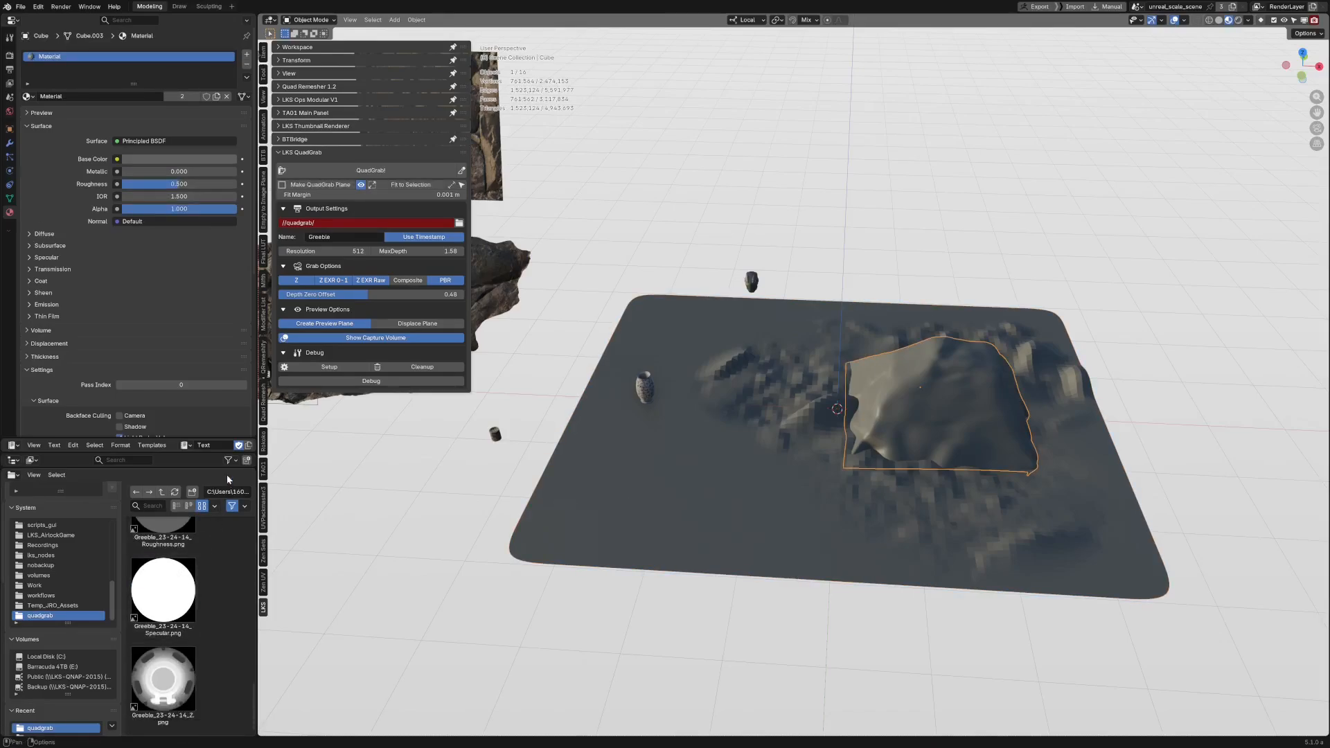
scroll(181, 586, "up", 3)
scroll(1046, 404, "up", 5)
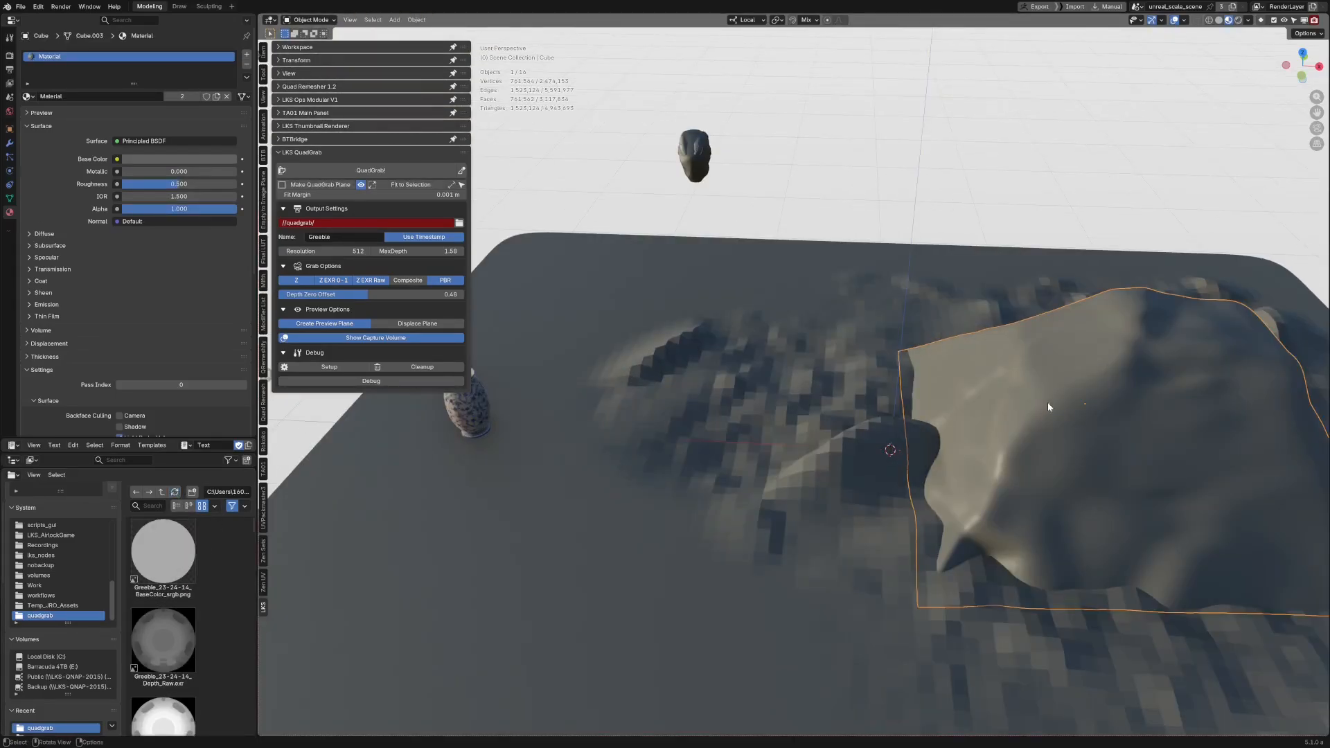
middle_click_drag(1084, 411, 1012, 372, "shift")
key("Tab")
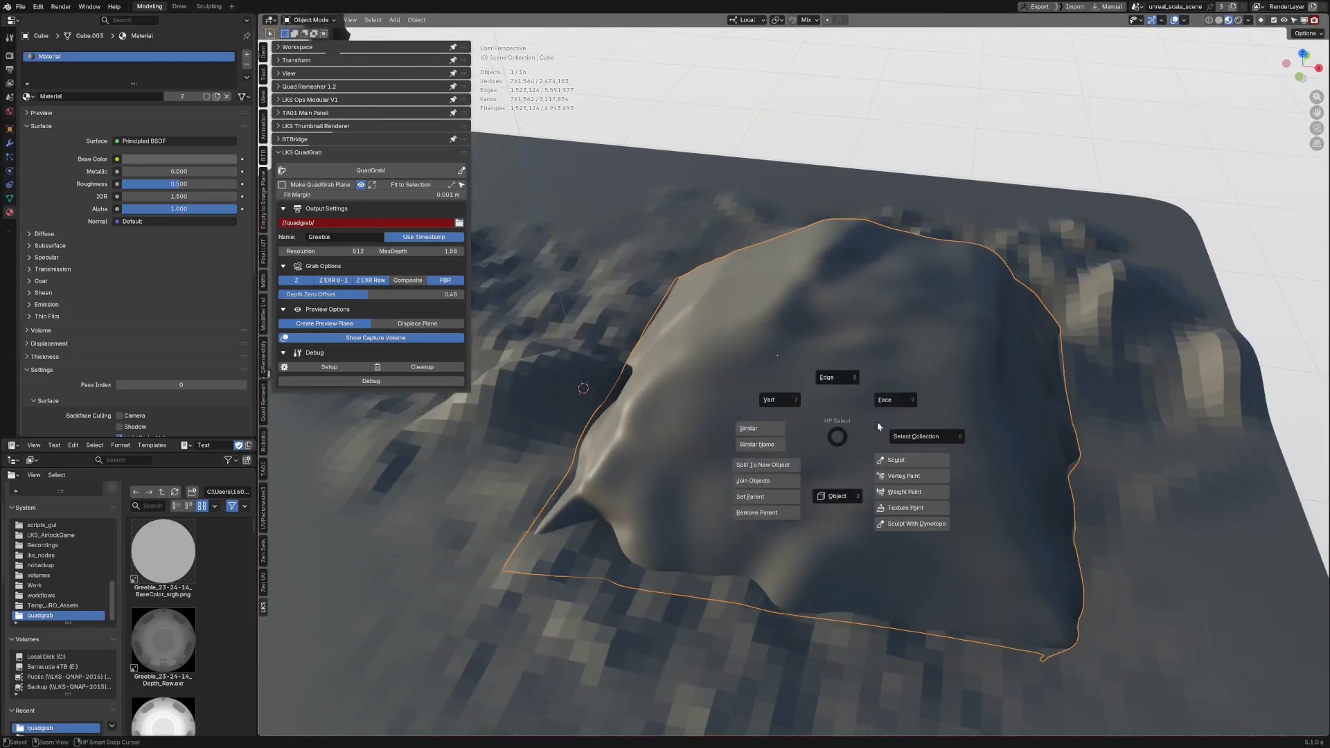
left_click(895, 457)
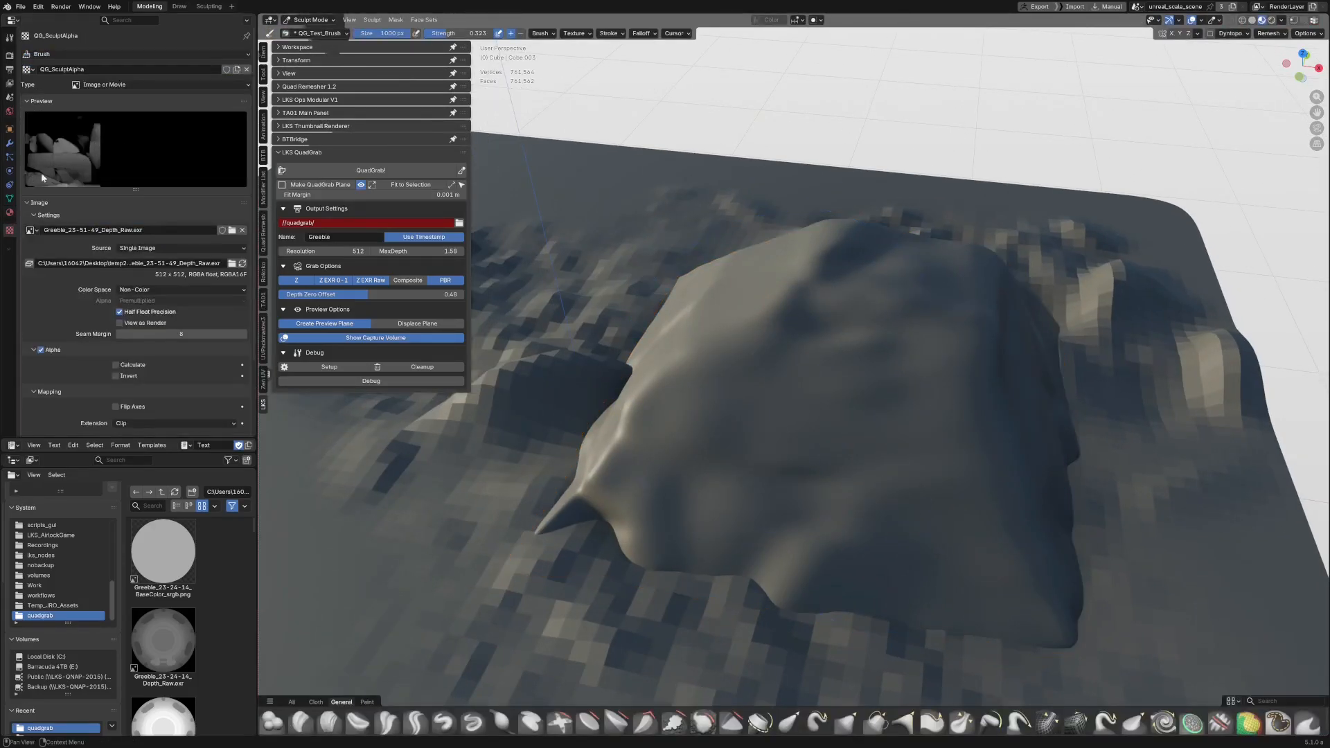
Step: Stamp the captured rock alpha across the mound, set the brush Strength to 0.741, and adjust the brush Hardness
left_click_drag(855, 437, 724, 320)
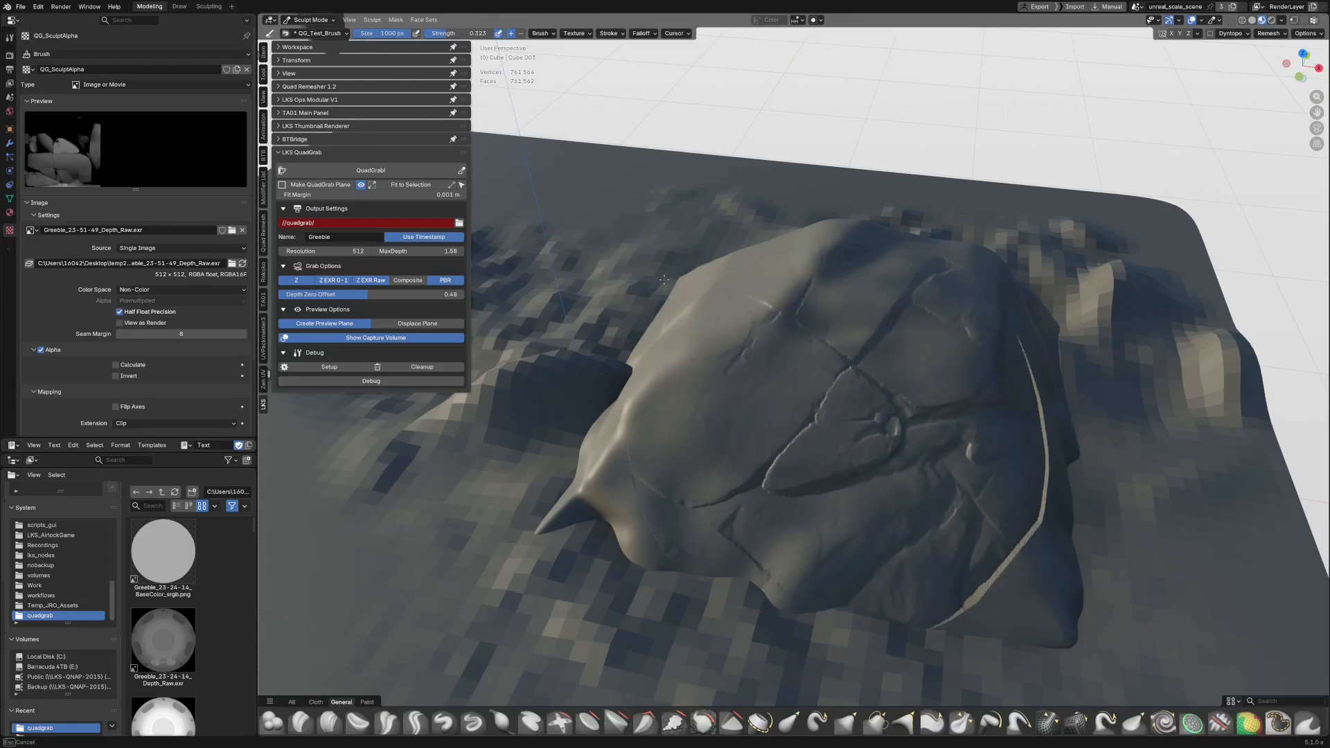
mouse_move(732, 331)
middle_mouse_down()
mouse_move(811, 280)
mouse_move(859, 388)
middle_mouse_up()
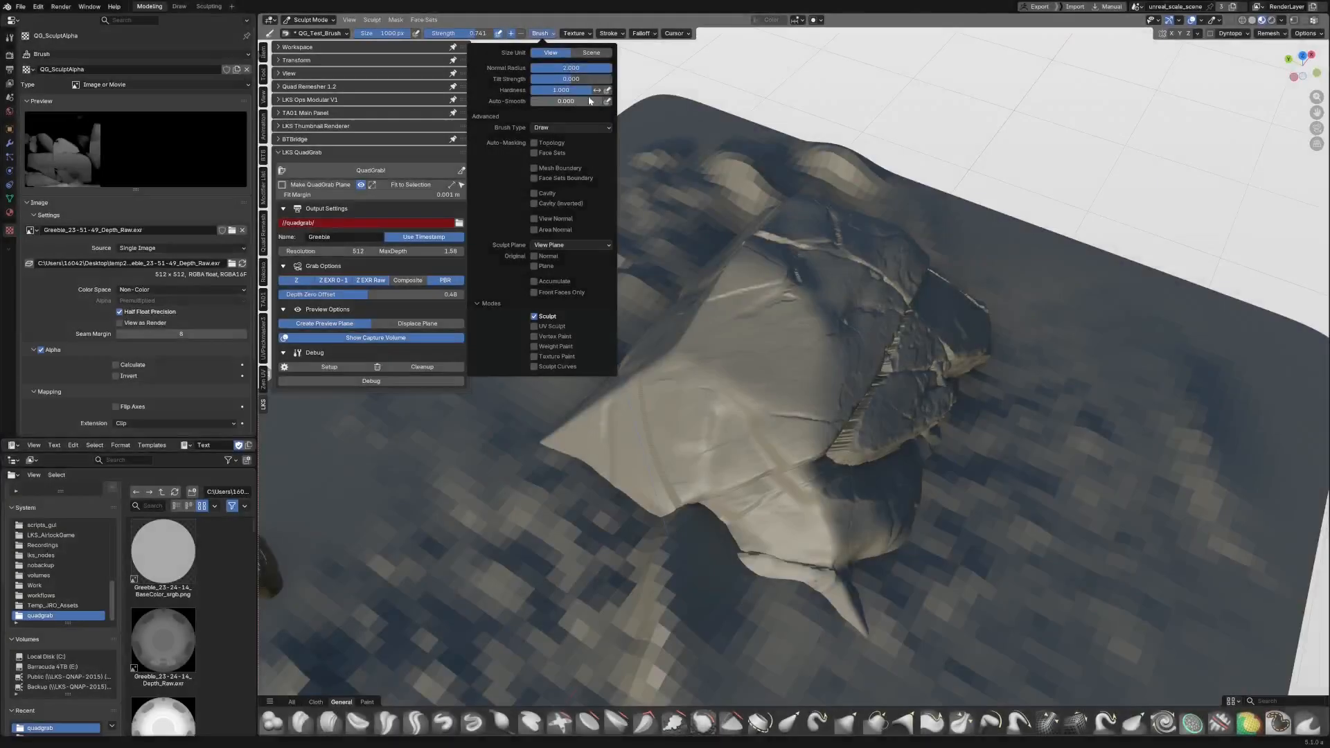
mouse_move(582, 90)
left_mouse_down()
mouse_move(596, 90)
mouse_move(554, 90)
left_mouse_up()
Step: Try stamping the rock alpha on the mound's lower front corner, and undo the last two changes
left_click_drag(767, 468, 900, 378)
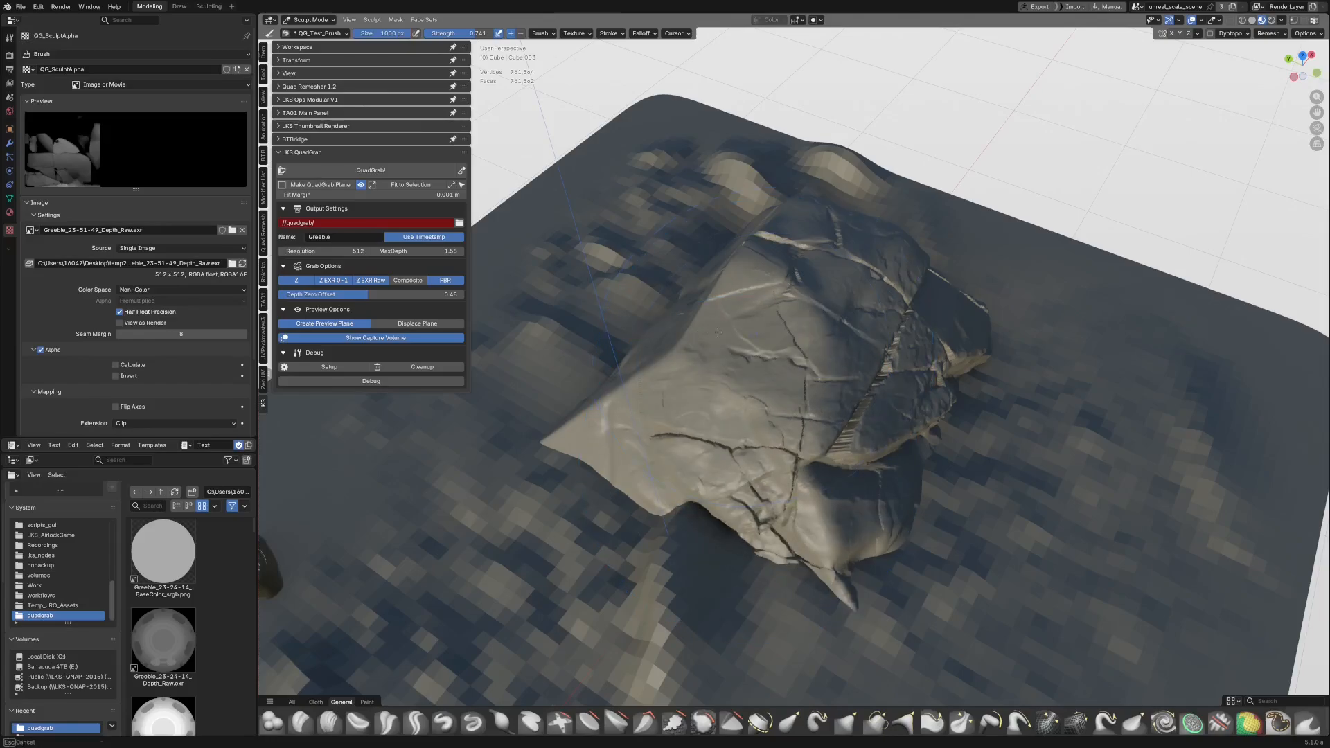
middle_click_drag(904, 374, 832, 380)
key("ctrl+z")
key("ctrl+z")
Step: Stamp the rock alpha over the mound's remaining sides from several angles to cover it in cracked rock detail
left_click_drag(807, 464, 977, 307)
middle_click_drag(978, 307, 805, 468)
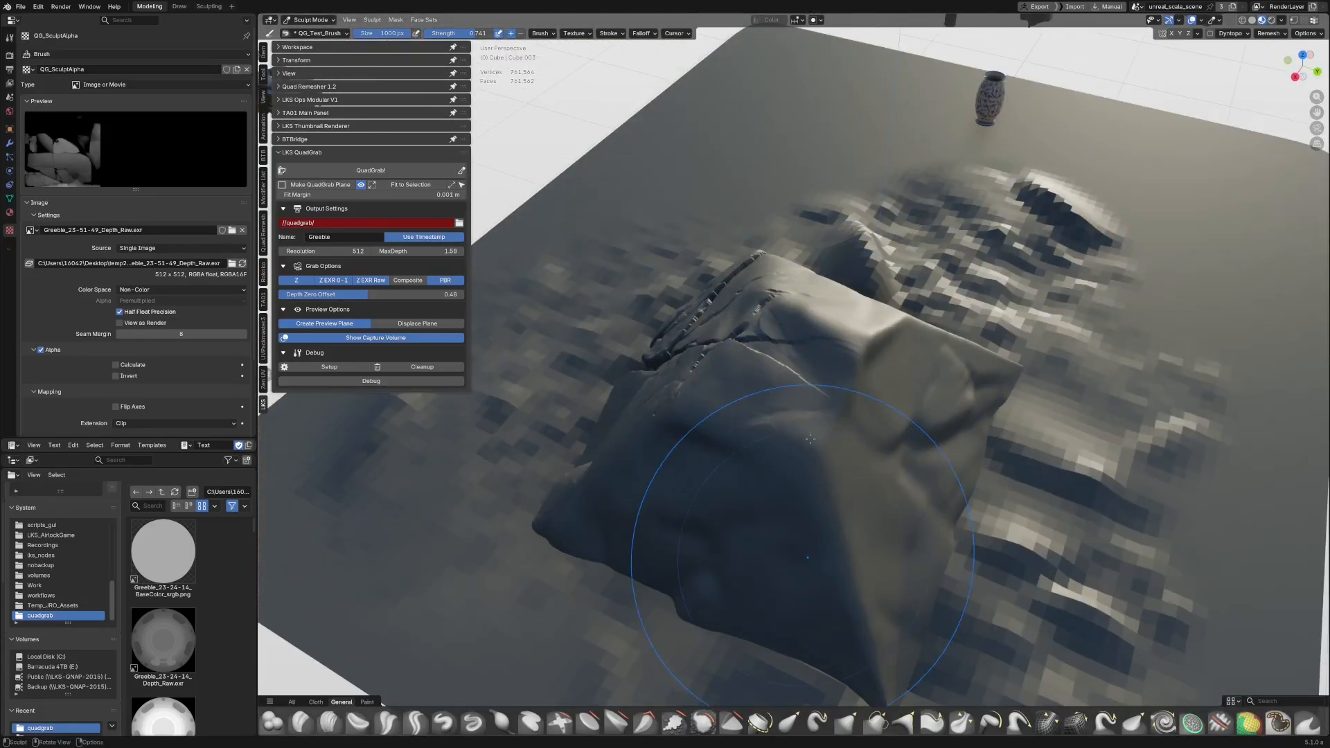
left_click_drag(810, 440, 925, 365)
middle_click_drag(849, 372, 846, 491)
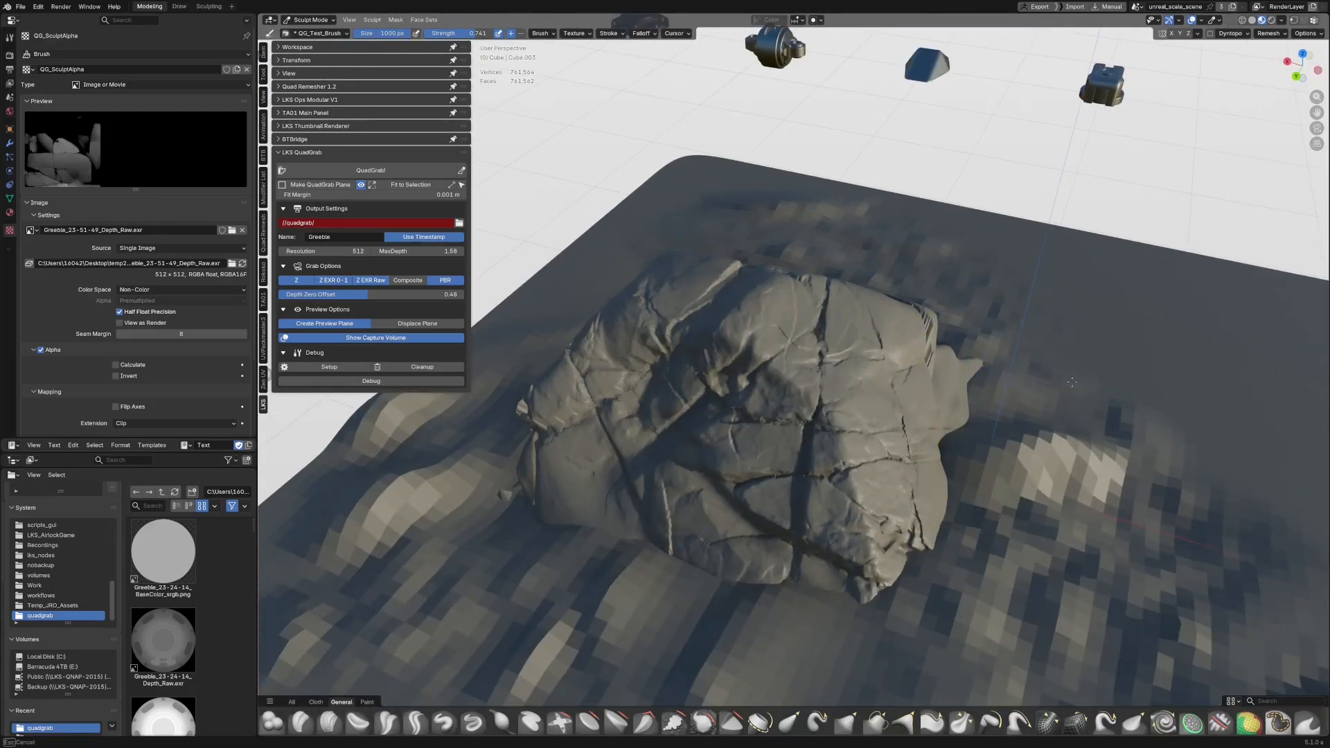
middle_click_drag(1064, 374, 628, 515)
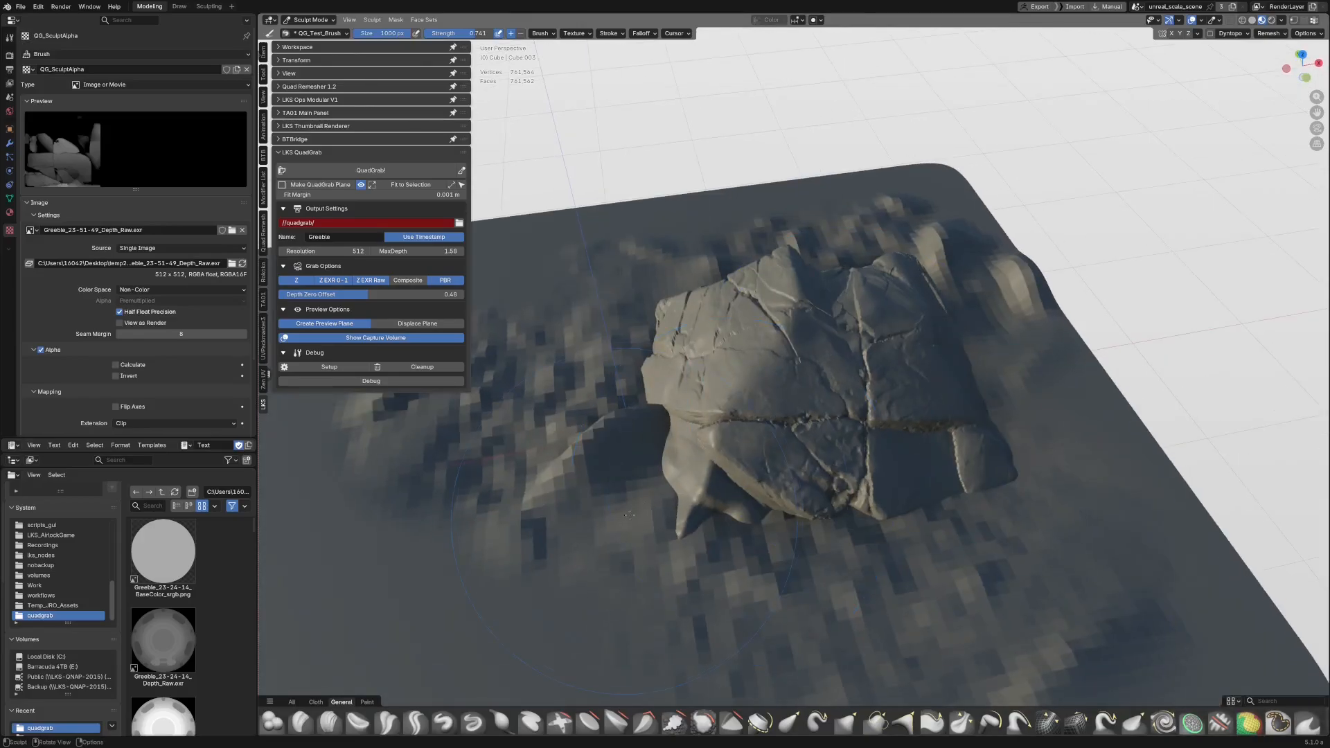
middle_click_drag(741, 429, 715, 451)
middle_click_drag(819, 344, 773, 410)
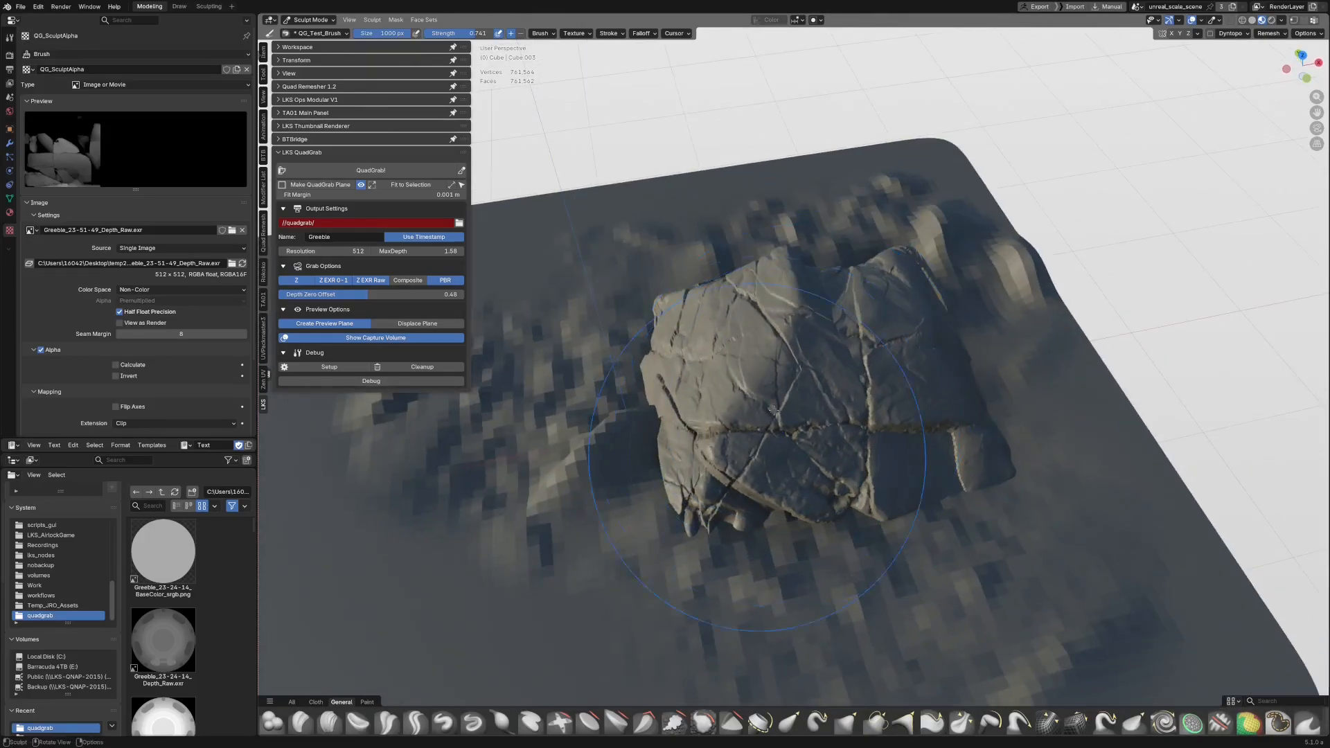
middle_click_drag(687, 398, 792, 408)
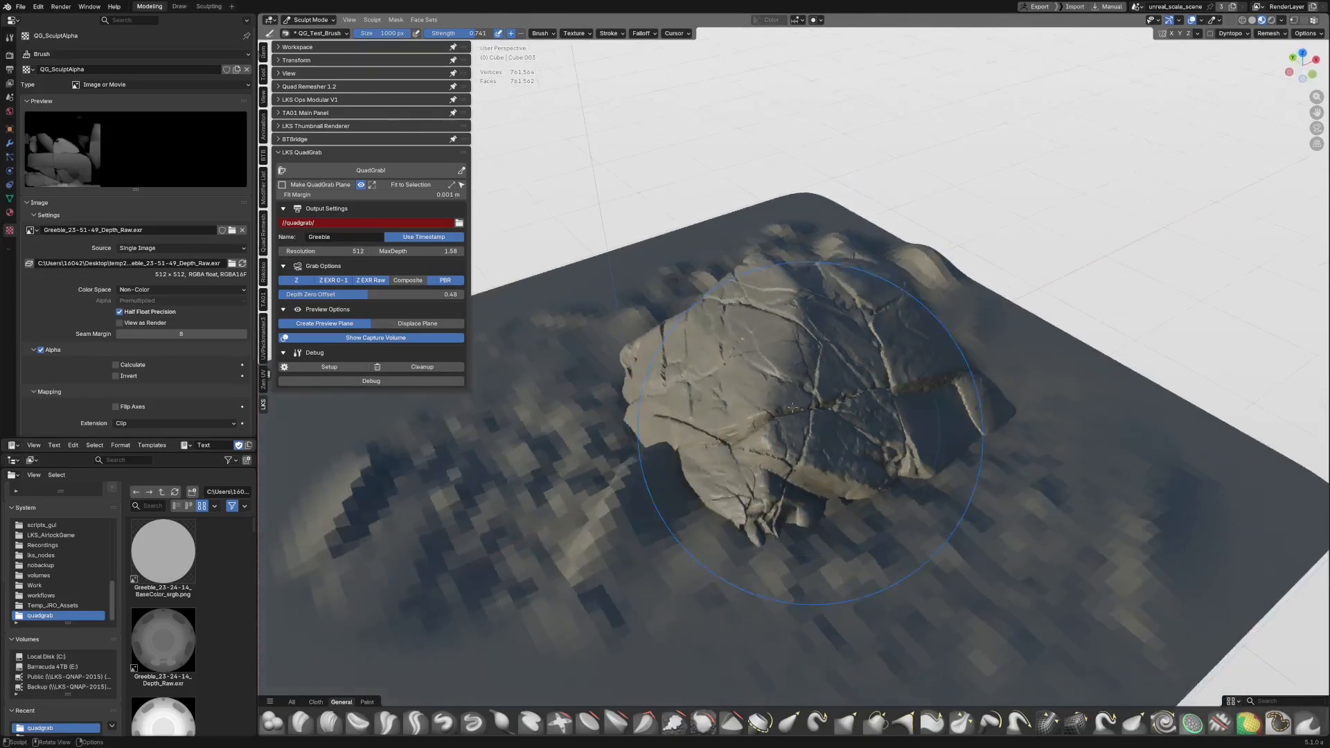
mouse_move(654, 385)
middle_mouse_down()
mouse_move(939, 358)
mouse_move(767, 395)
mouse_move(654, 440)
middle_mouse_up()
Step: Leave sculpting on the mound and return to Object Mode
scroll(767, 395, "down", 3)
middle_click_drag(654, 439, 900, 356, "shift")
middle_click_drag(783, 306, 908, 368, "shift")
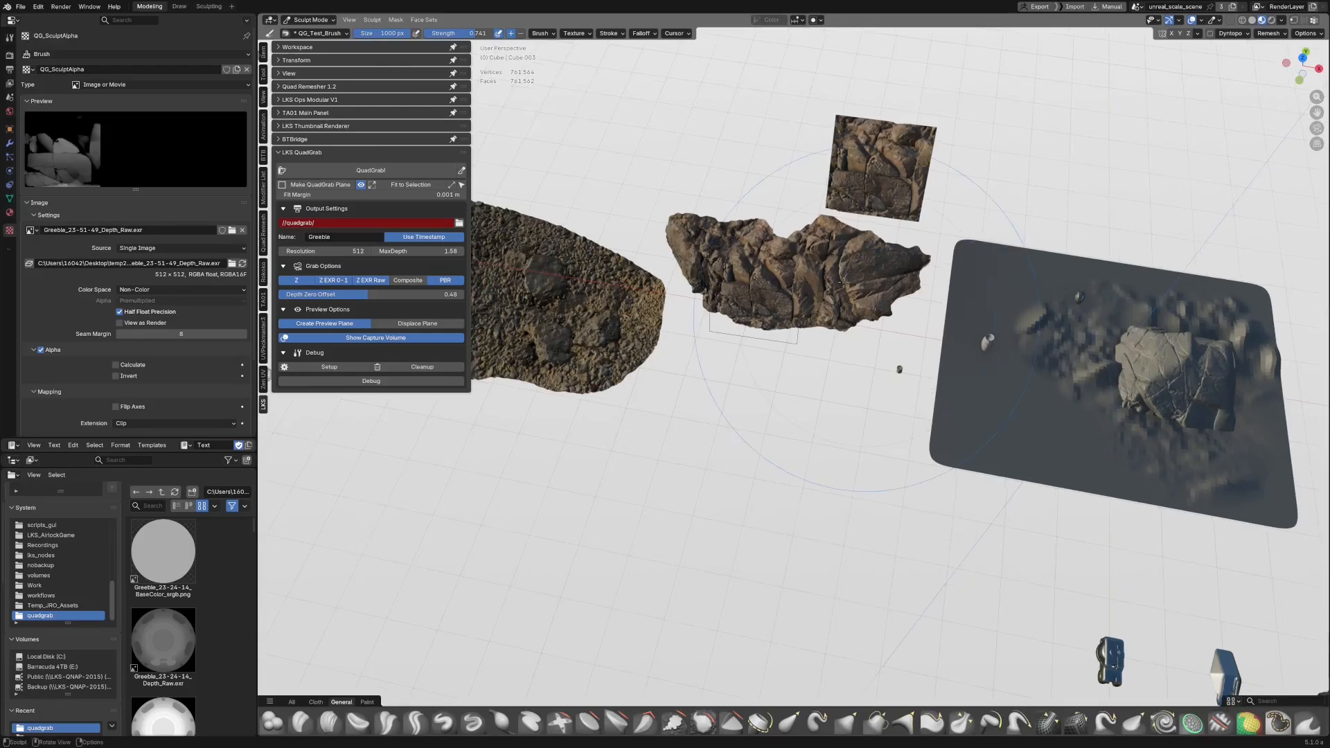
key("ctrl+Tab")
left_click(1155, 401)
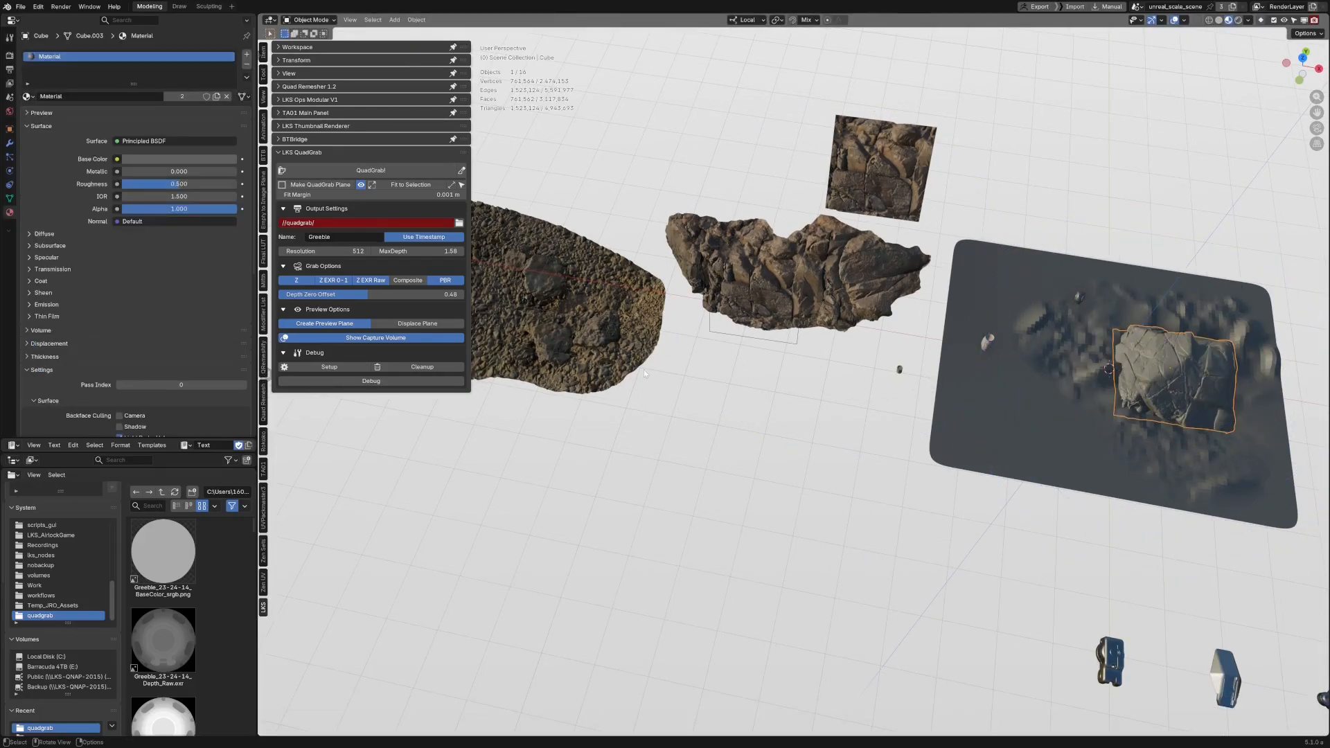
Step: Select the scanned coastal pebble-and-rock ground and make a QuadGrab plane for it from the top view
left_click(594, 329)
middle_click_drag(632, 338, 788, 386, "shift")
key("KP_7")
key("KP_Decimal")
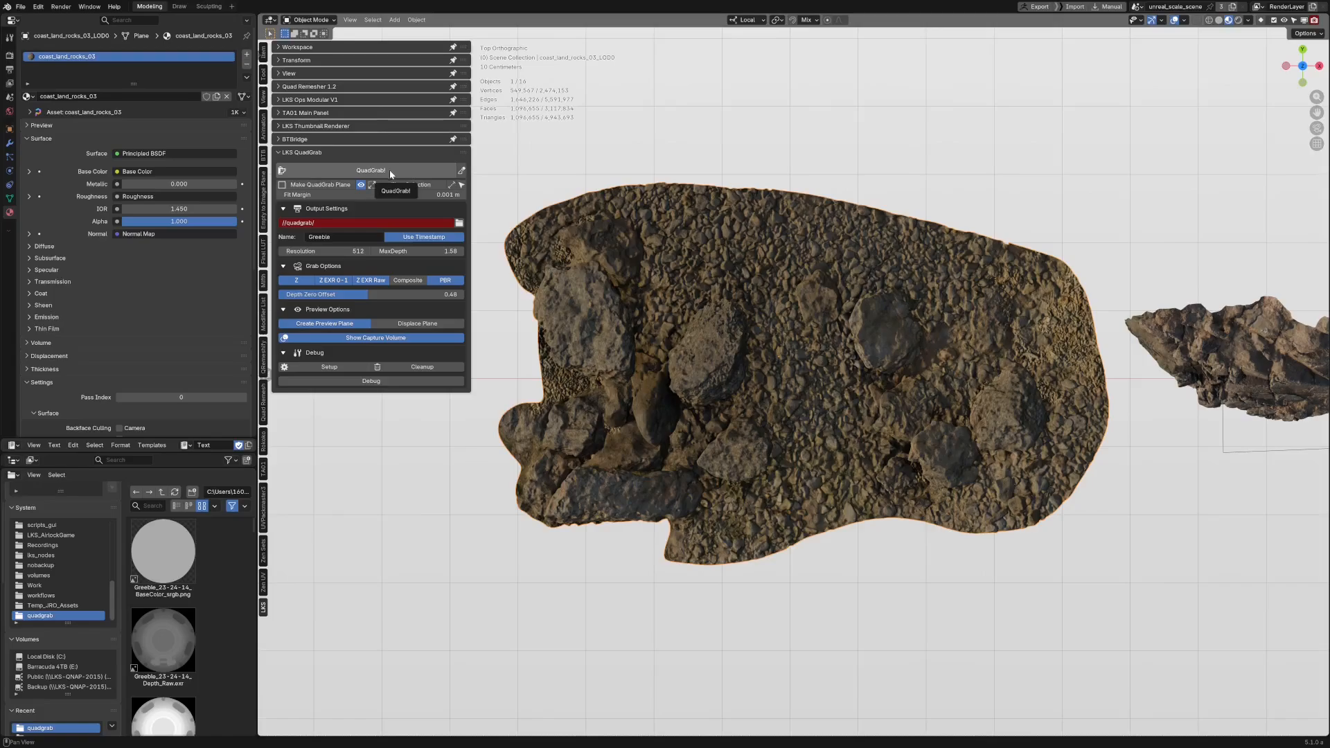
left_click(337, 185)
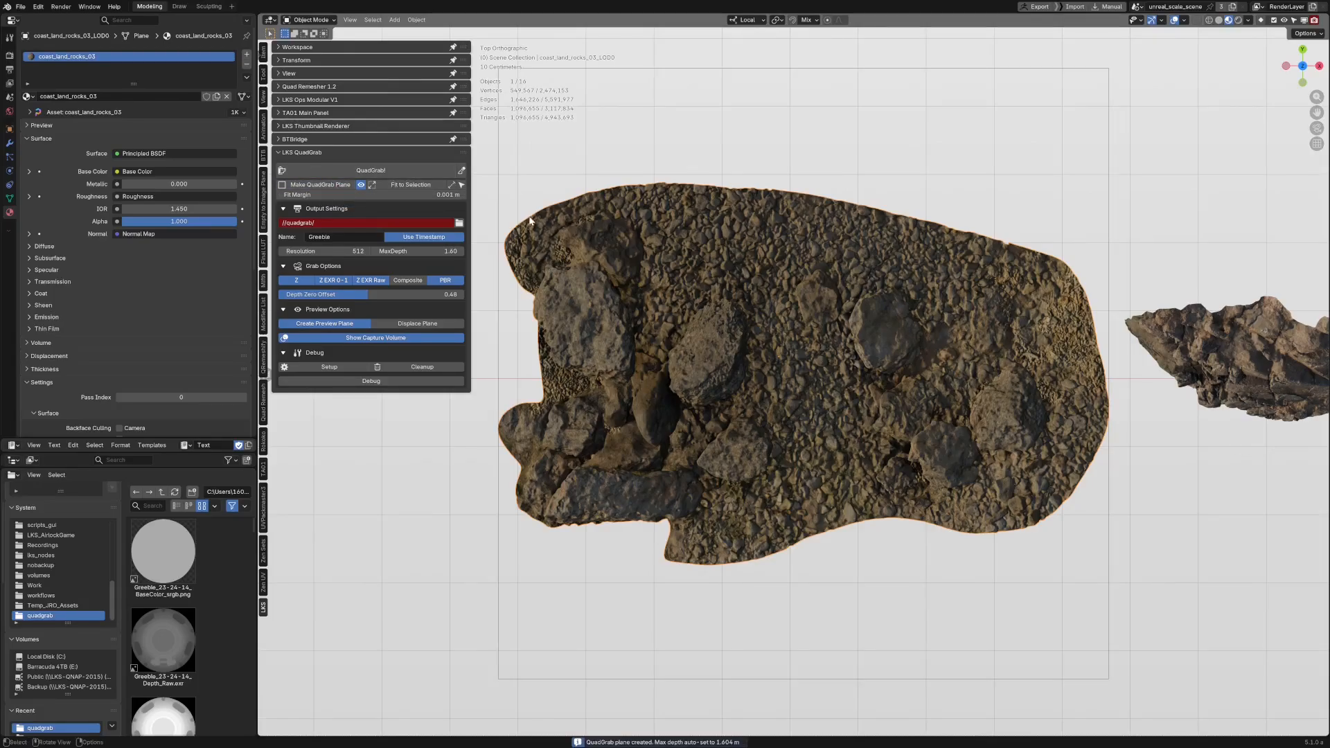
Step: Clean up the leftover QuadGrab objects and fit the capture plane to the selected coastal rock ground
scroll(1027, 339, "down", 4)
left_click(424, 367)
scroll(721, 305, "up", 4)
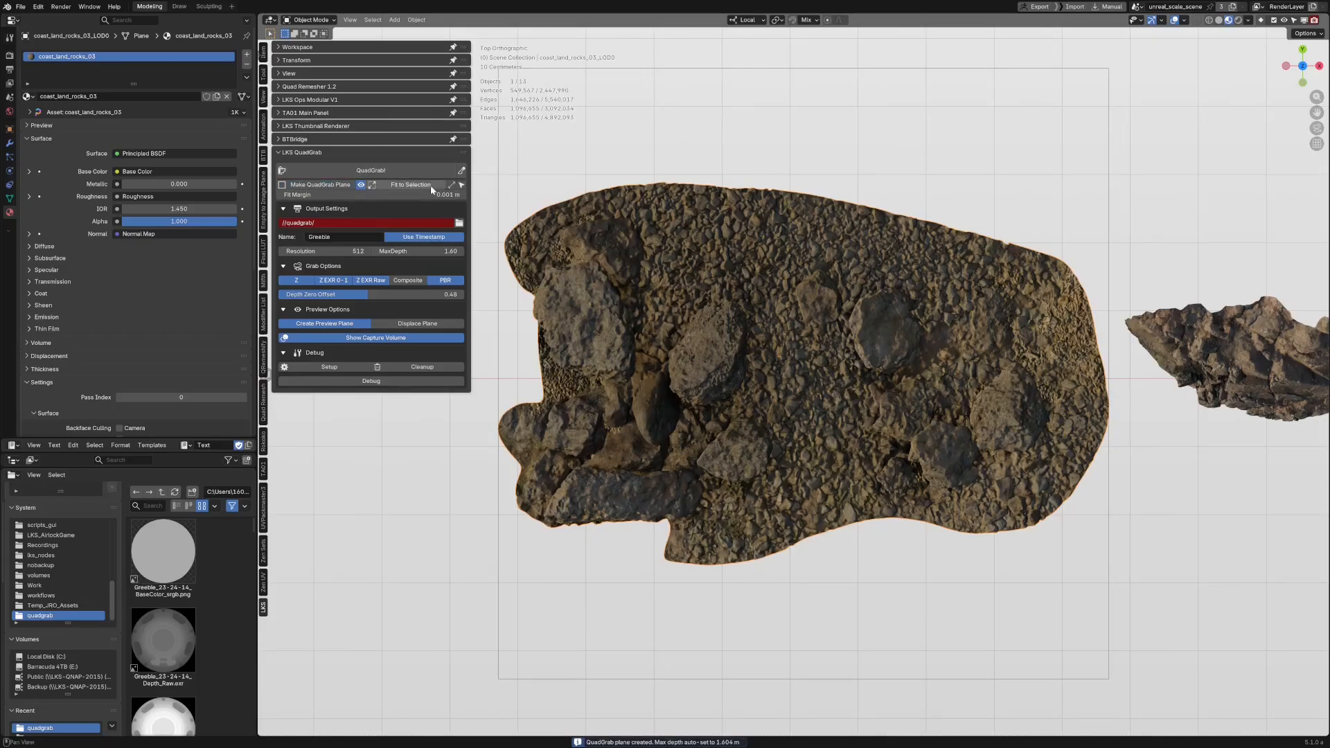
left_click(429, 186)
scroll(892, 496, "down", 3)
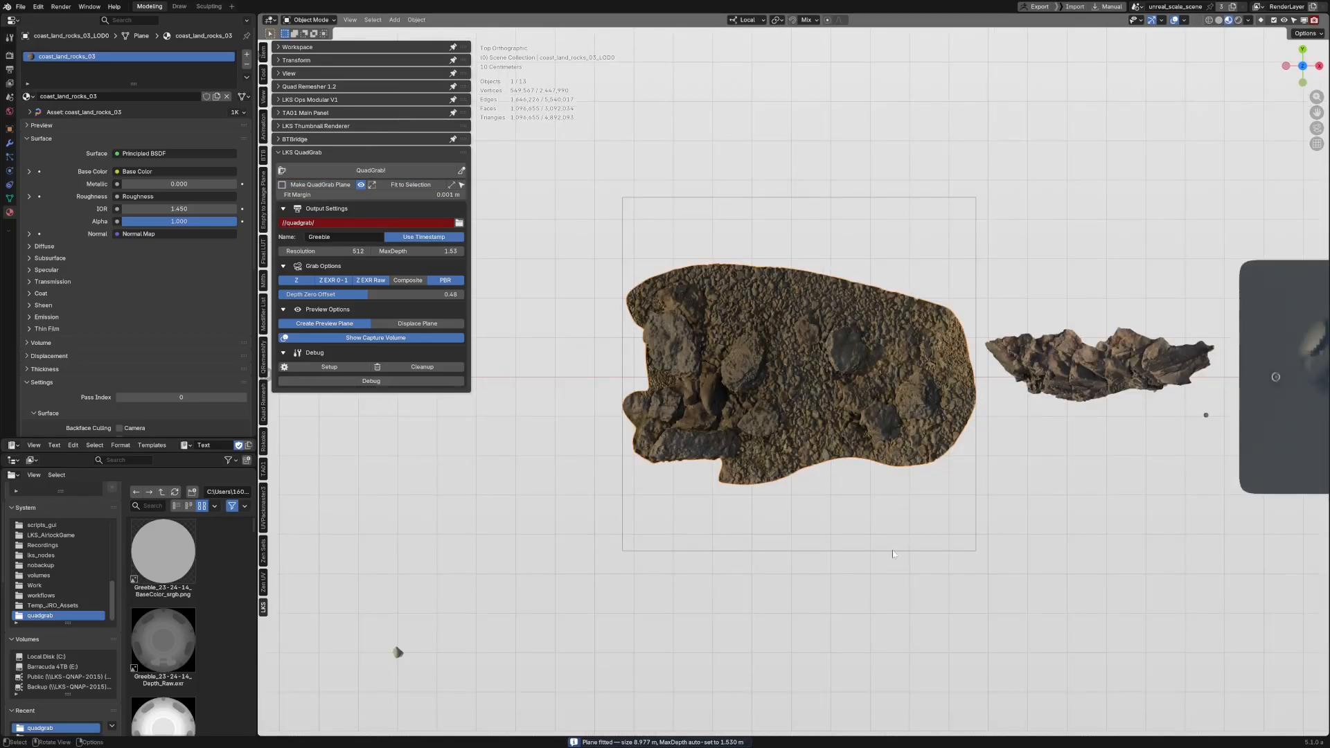
Step: Scale the QuadGrab plane to about half its size, move it over the pebbles between the rocks, and rotate it about 6.8°
left_click(927, 552)
key("s")
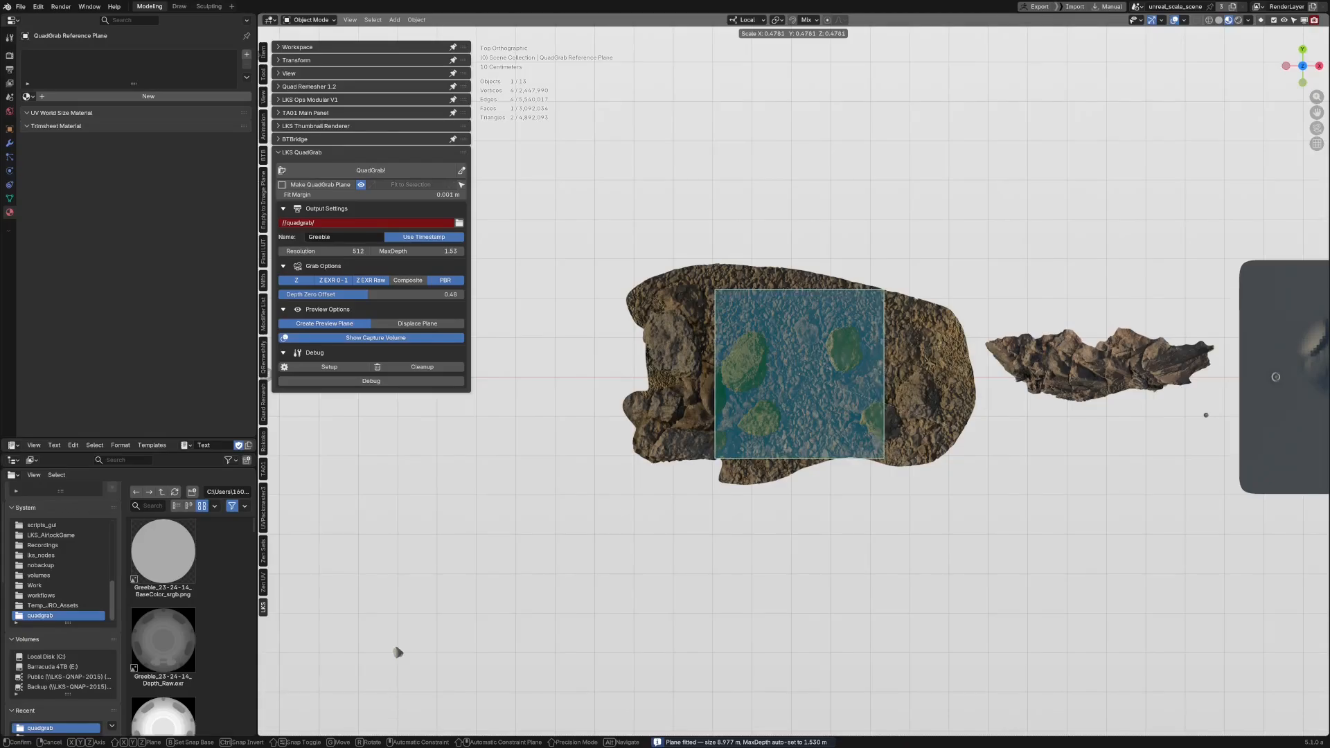
left_click(938, 427)
middle_click_drag(938, 428, 1010, 472)
scroll(908, 385, "up", 4)
key("g")
left_click(895, 471)
key("r")
left_click(1088, 451)
Step: Move and tilt the QuadGrab plane to follow the ground's slope, and scale it by 0.911
middle_click_drag(1088, 452, 950, 479)
key("g")
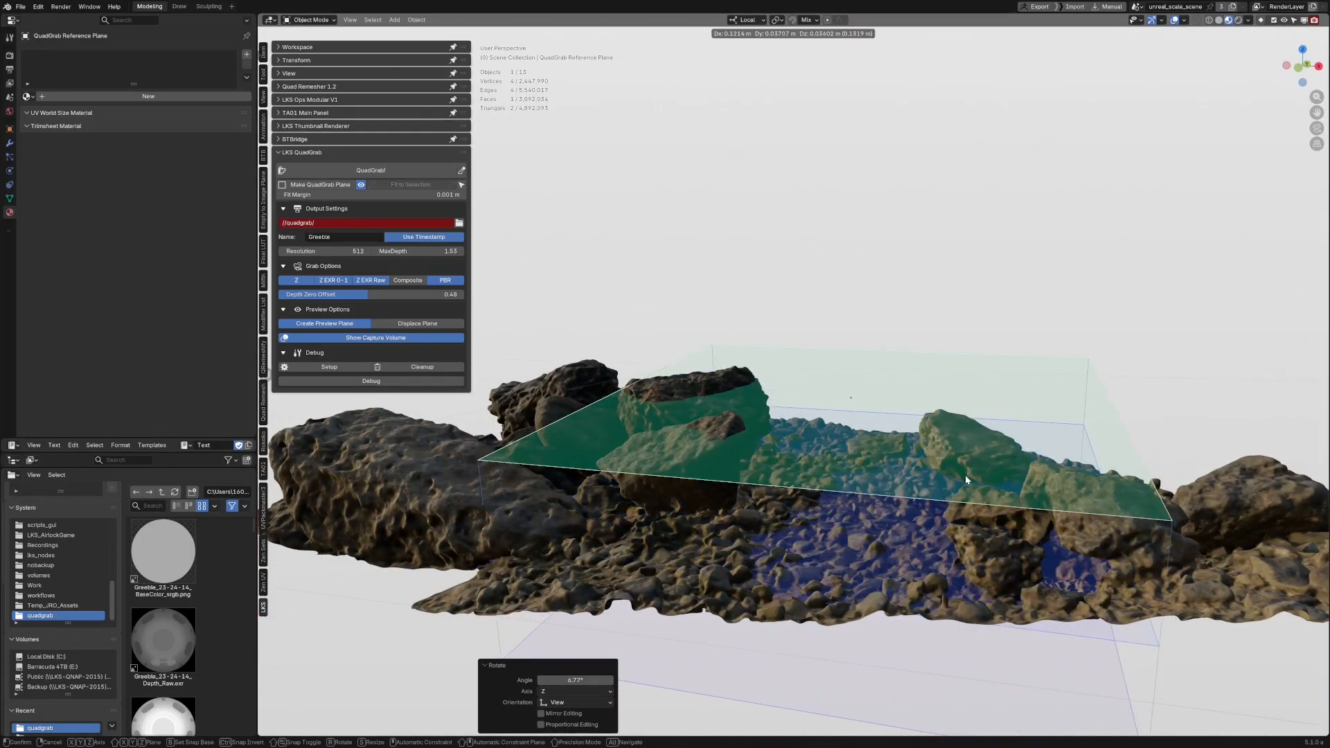
left_click(1019, 436)
key("r")
left_click(1069, 452)
middle_click_drag(1052, 457, 874, 623)
key("s")
left_click(1119, 371)
middle_click_drag(1011, 450, 1119, 374)
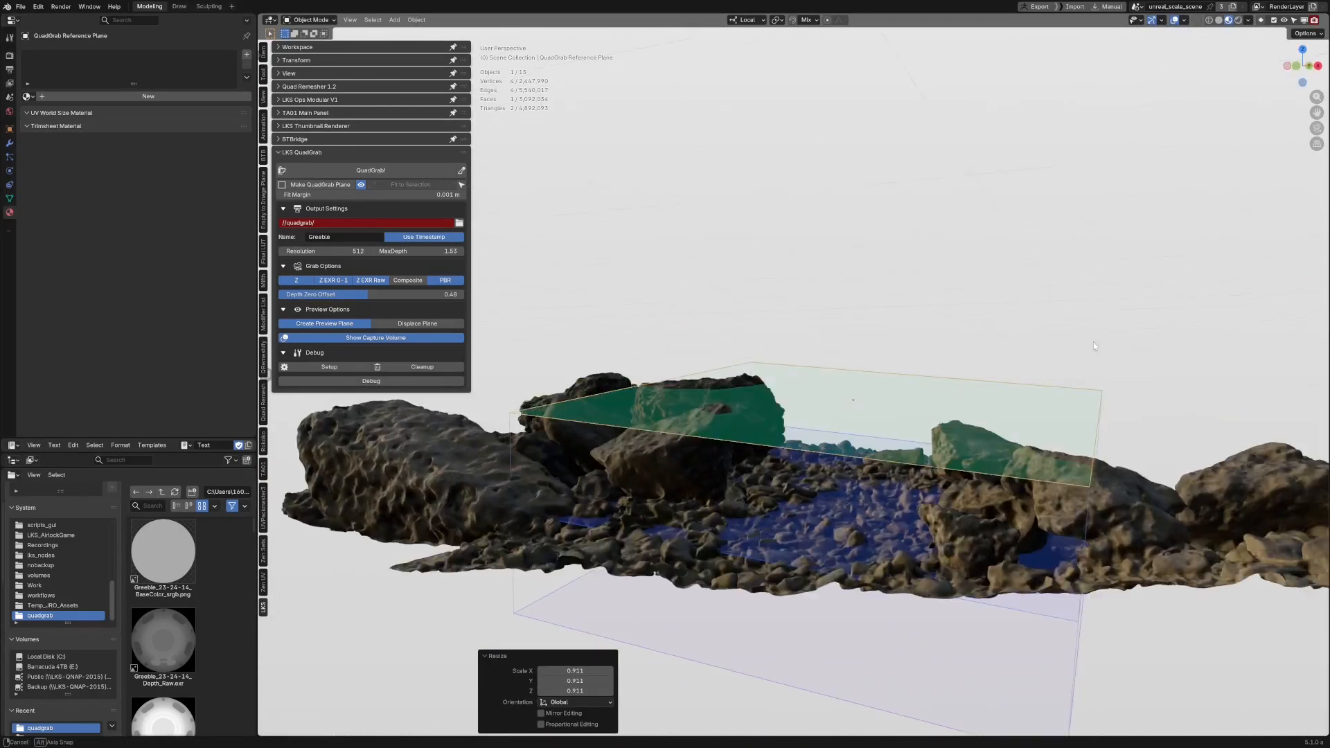
Step: Shift the capture plane, rotate it about 1.84°, and move it about 0.127 m along its local Z axis
key("g")
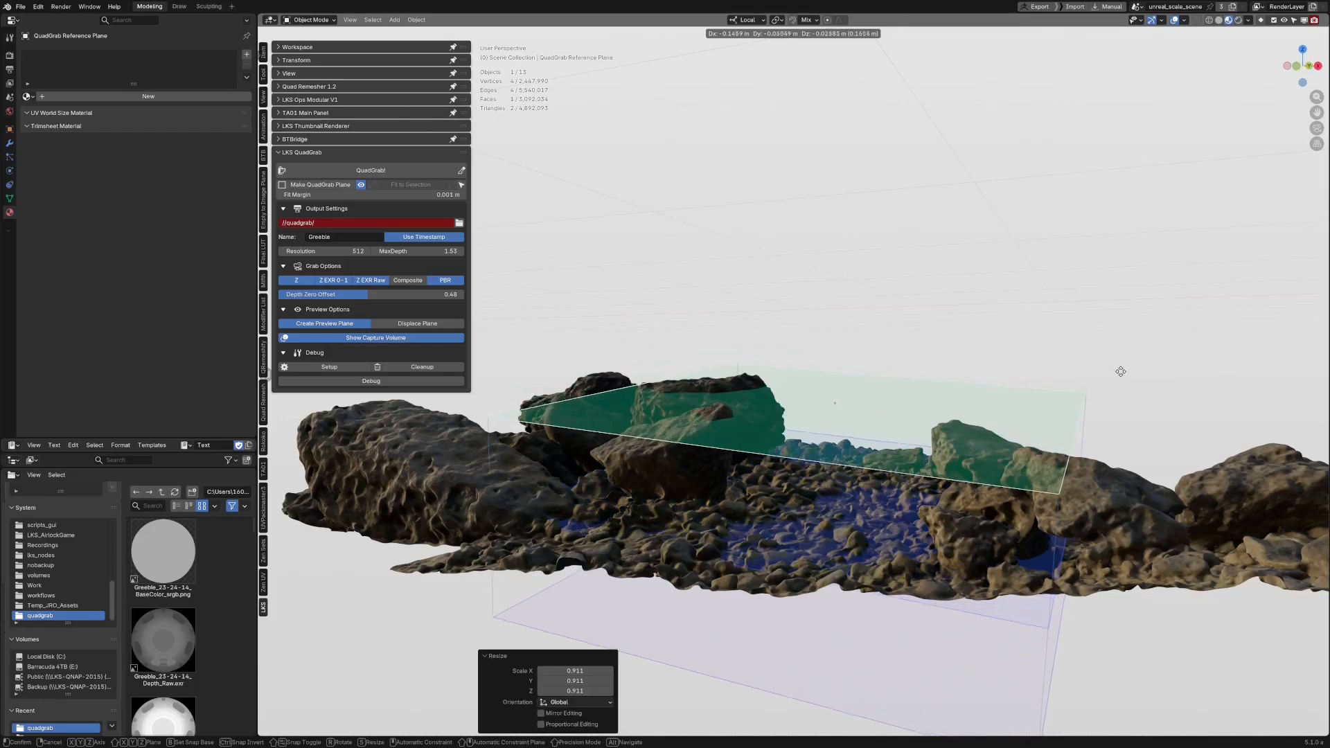
left_click(1121, 371)
key("r")
left_click(1133, 371)
middle_click_drag(1132, 372, 1023, 396)
key("g")
key("z")
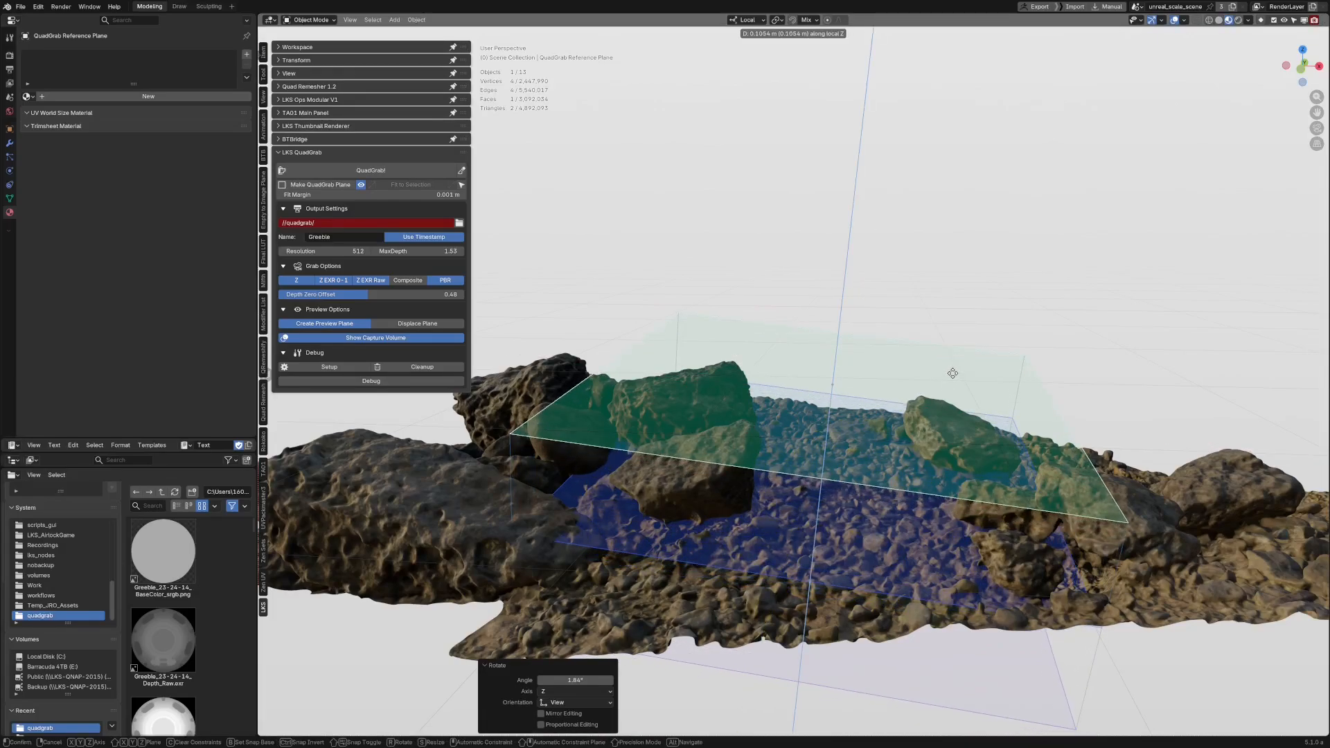
left_click(956, 395)
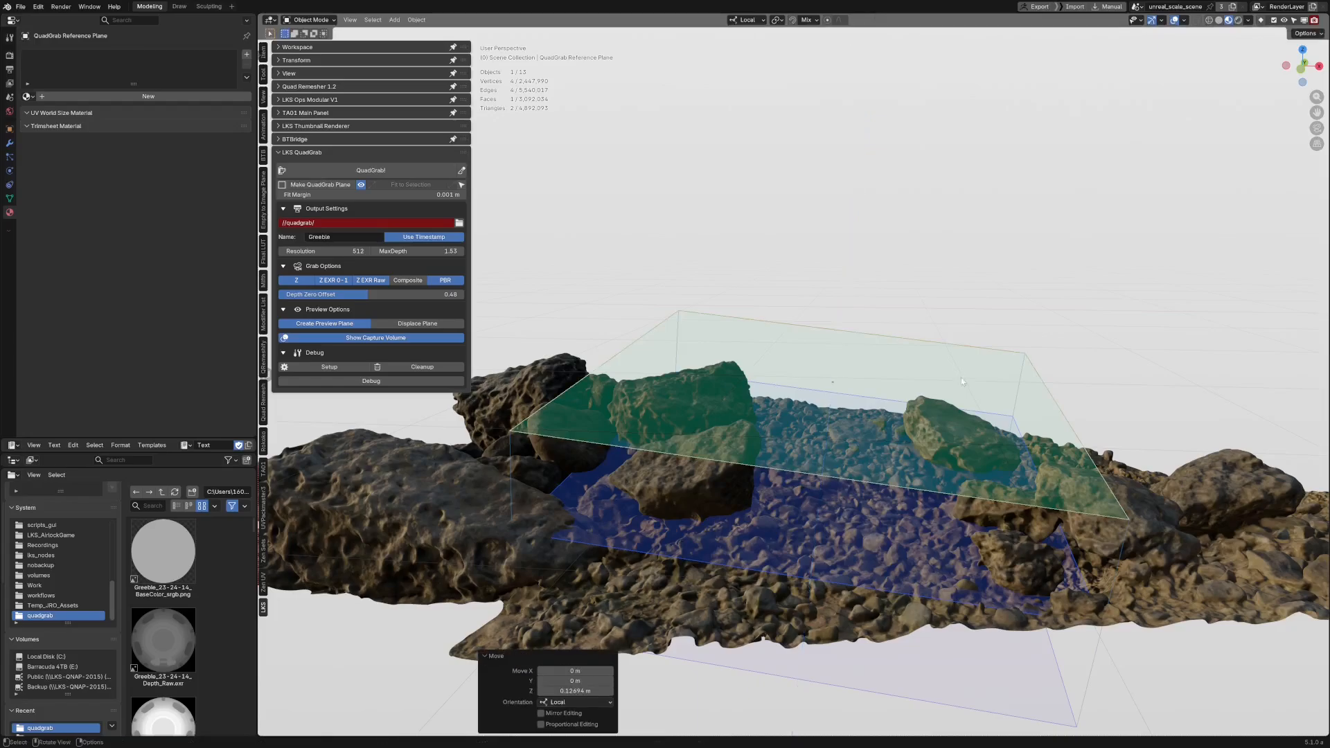
Step: Set the Depth Zero Offset to 0.57 and capture the pebble ground with QuadGrab as the sculpt alpha
middle_click_drag(956, 395, 570, 345)
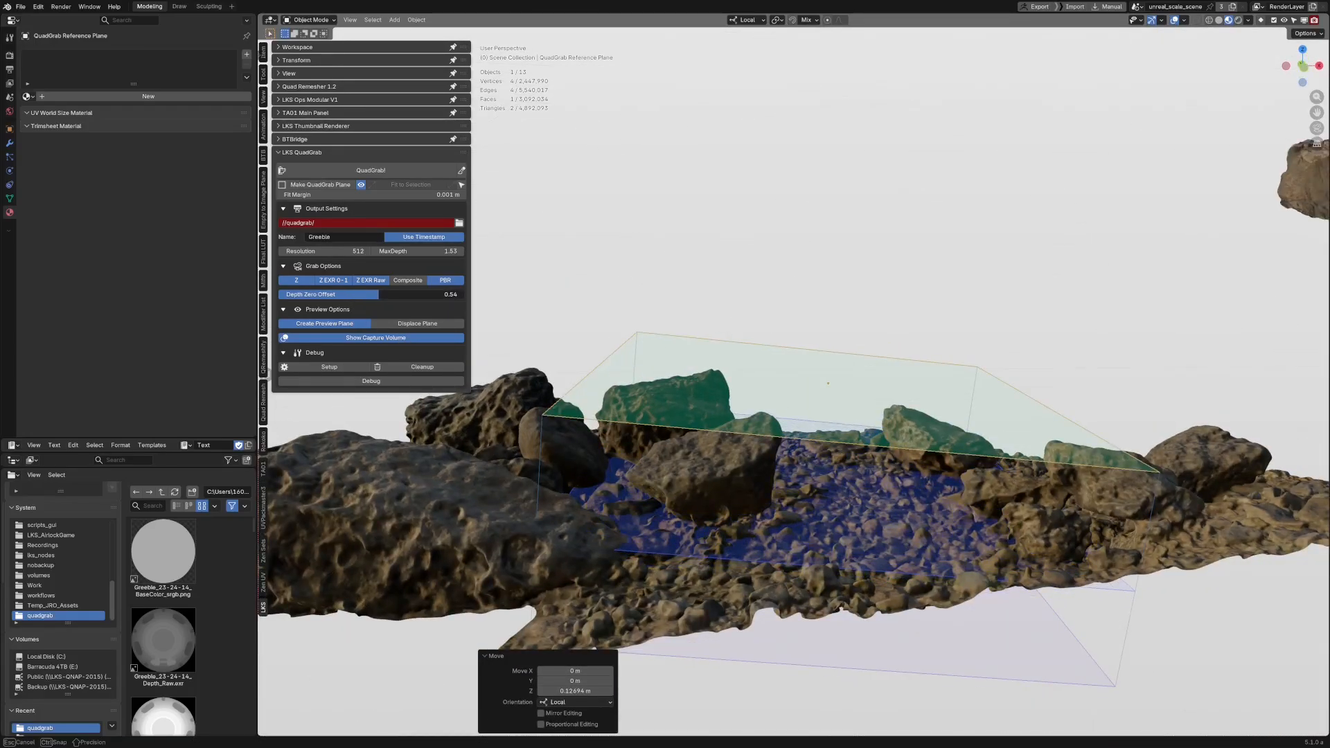
left_click_drag(378, 295, 384, 295)
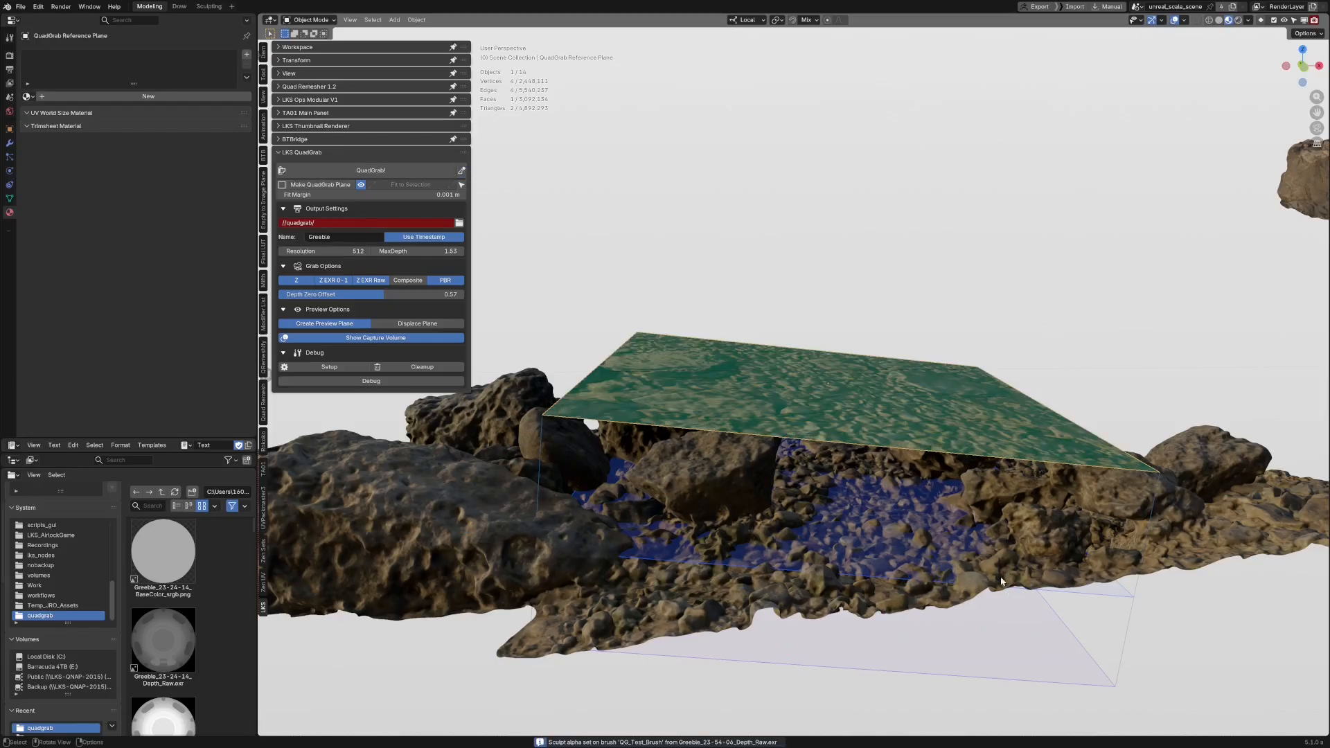
middle_click_drag(964, 555, 986, 567)
Step: Select the large sculpted ground plane around the cracked rock mound and enter Sculpt Mode
scroll(986, 566, "down", 7)
scroll(758, 488, "up", 2)
middle_click_drag(1164, 421, 738, 480, "shift")
left_click(755, 489)
scroll(737, 484, "up", 5)
key("Tab")
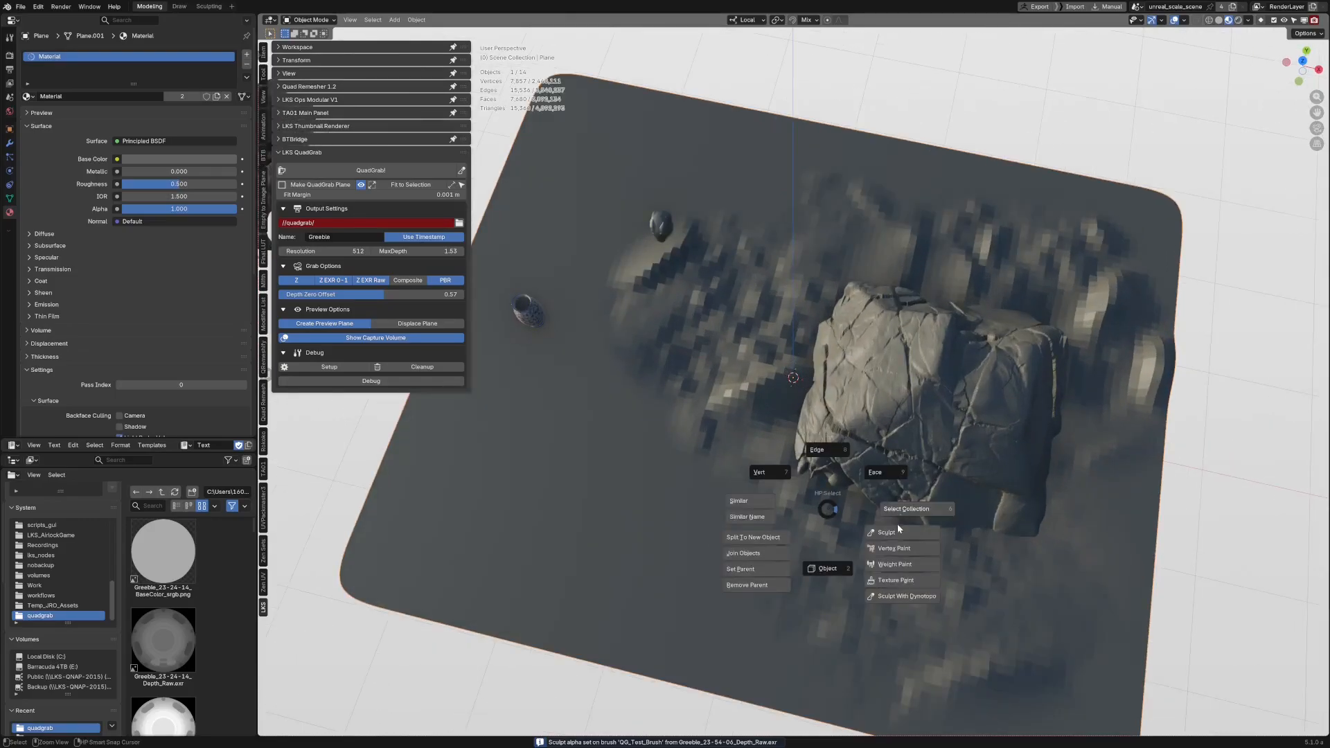
left_click(893, 536)
middle_click_drag(894, 536, 789, 433)
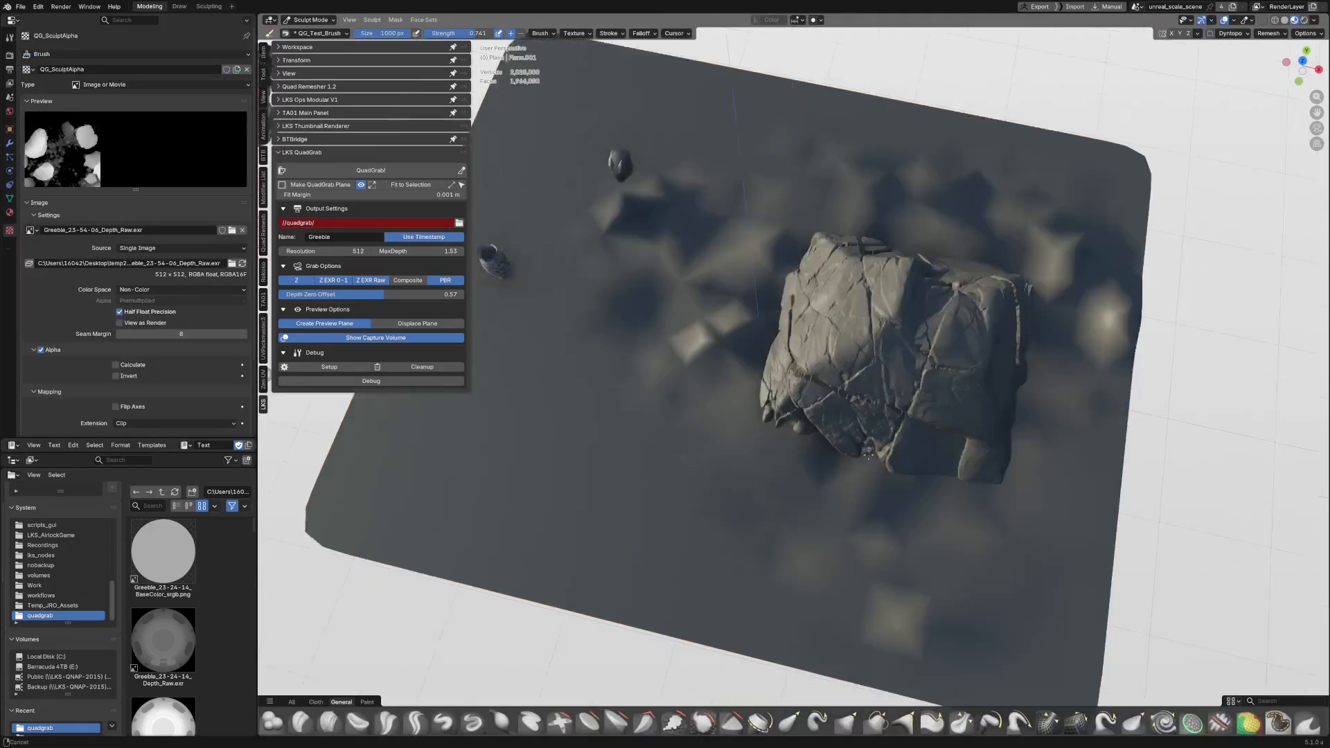
Step: Stamp the captured pebble-and-rock alpha onto the ground around the base of the cracked mound from several angles
scroll(788, 433, "up", 4)
mouse_move(698, 400)
left_mouse_down()
mouse_move(693, 509)
mouse_move(845, 604)
left_mouse_up()
middle_click_drag(845, 604, 788, 589)
left_click_drag(823, 594, 877, 665)
middle_click_drag(876, 665, 846, 562, "shift")
mouse_move(997, 482)
left_mouse_down()
mouse_move(896, 560)
mouse_move(1019, 599)
mouse_move(1087, 561)
mouse_move(1117, 480)
left_mouse_up()
middle_click_drag(1118, 481, 1032, 460)
left_click_drag(914, 598, 824, 454)
middle_click_drag(824, 454, 775, 374)
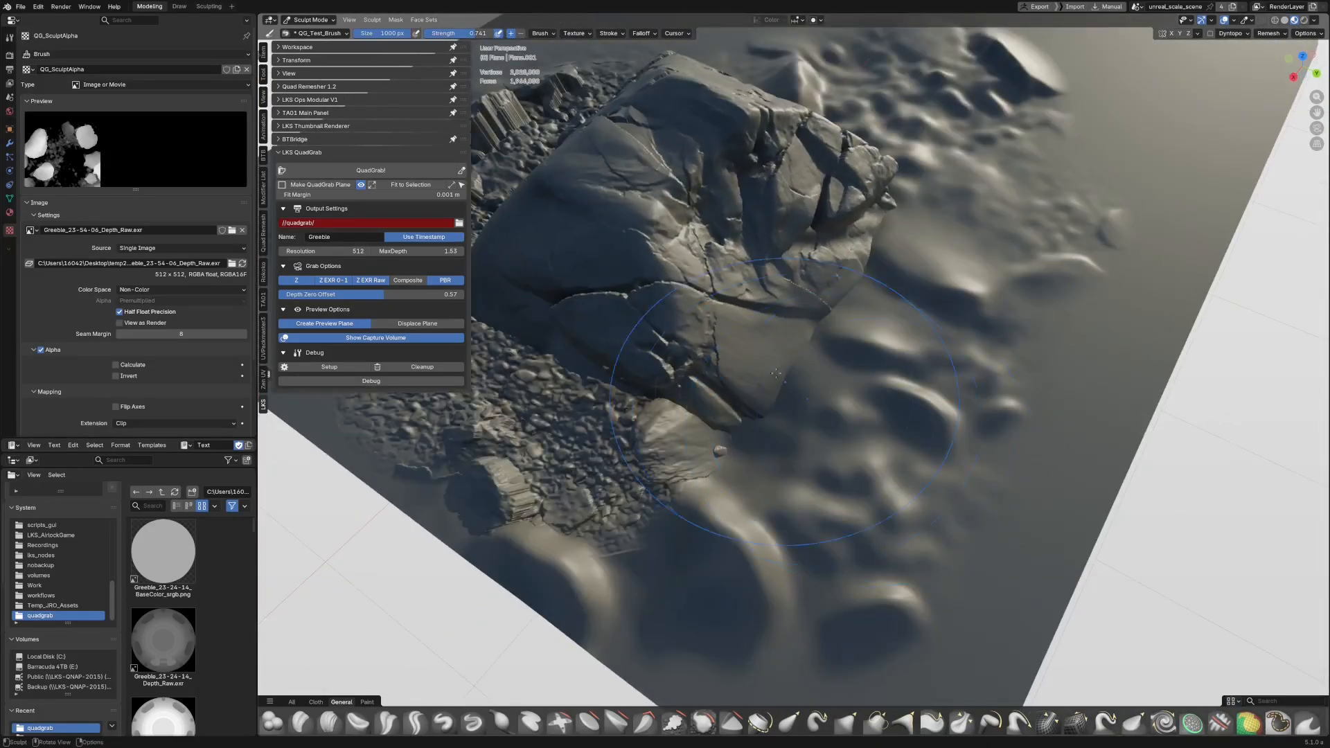
left_click_drag(797, 506, 802, 537)
left_click_drag(935, 233, 885, 246)
middle_click_drag(1274, 70, 1200, 36)
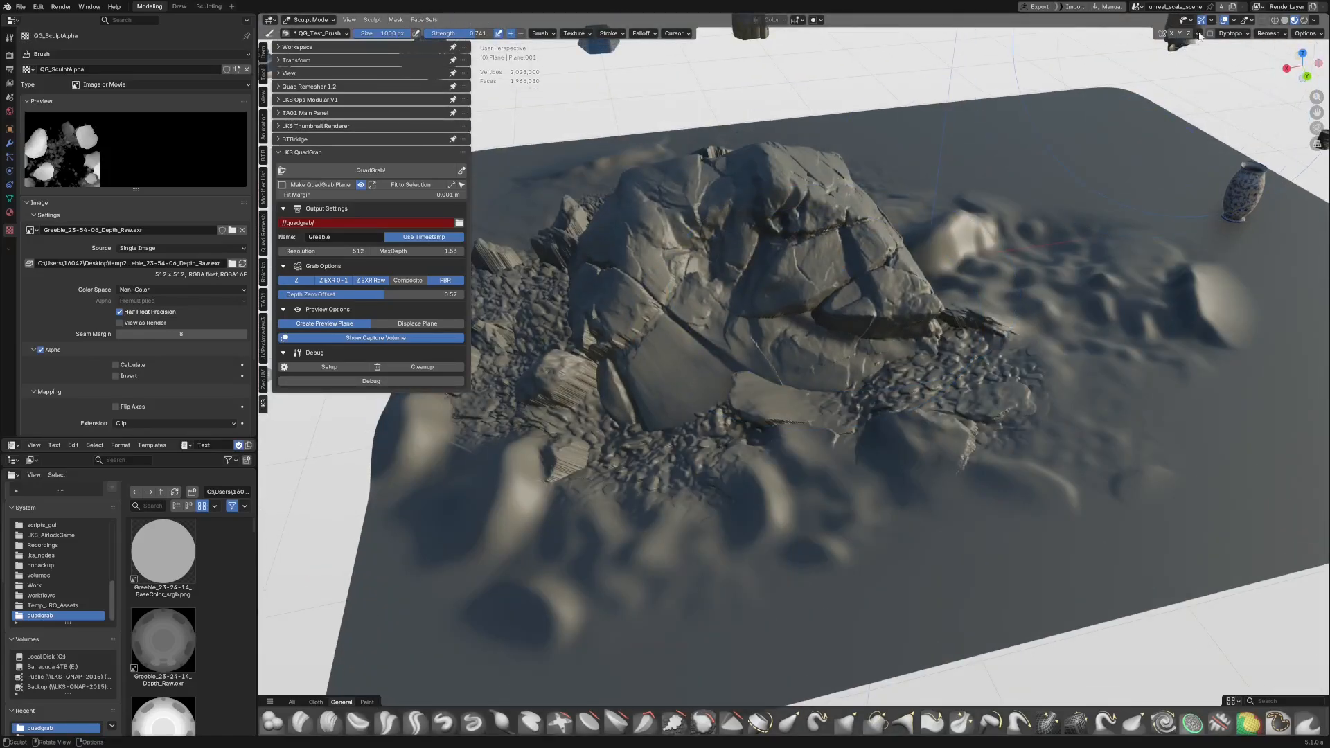
Step: Switch the viewport to solid shading and stamp more pebble-and-rock patches outward from the mound
left_click(1284, 20)
middle_click_drag(1067, 243, 1039, 291)
scroll(970, 333, "down", 3)
left_click_drag(951, 340, 966, 402)
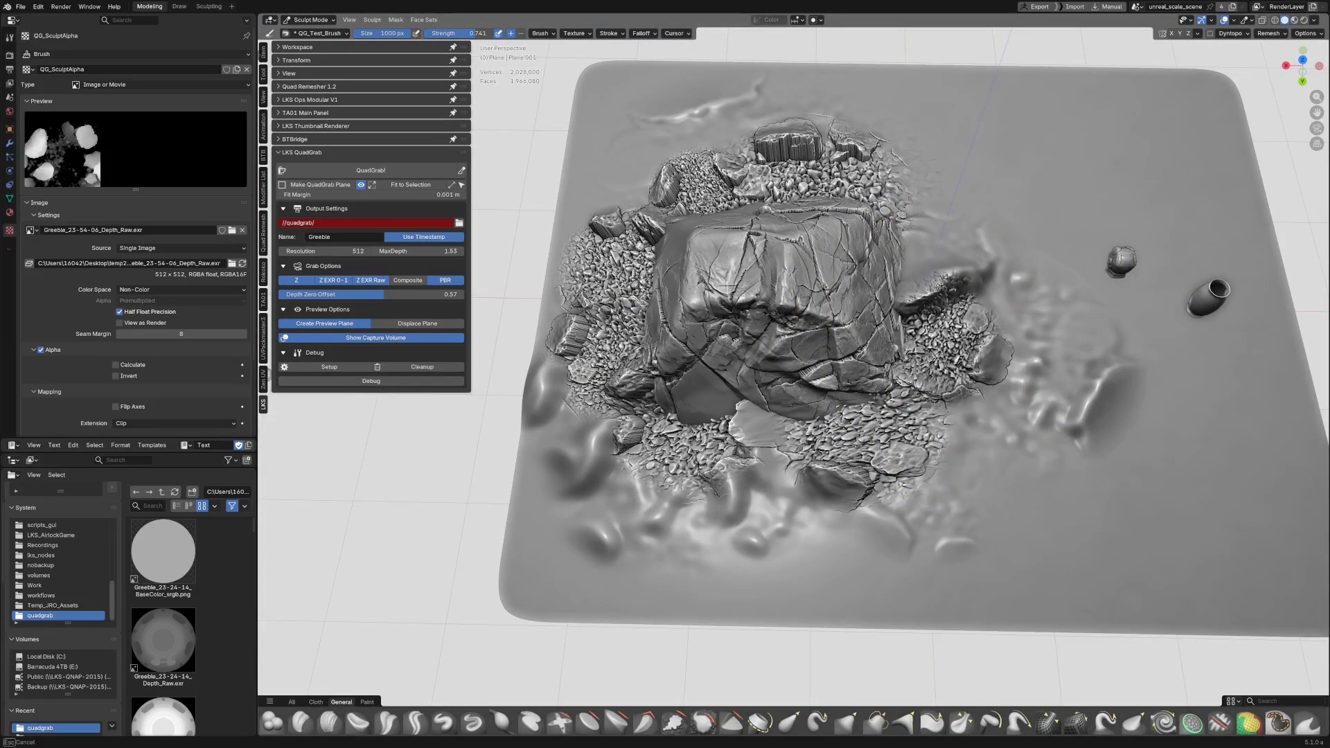
left_click_drag(899, 376, 892, 386)
left_click_drag(927, 232, 1042, 184)
left_click_drag(1001, 471, 915, 532)
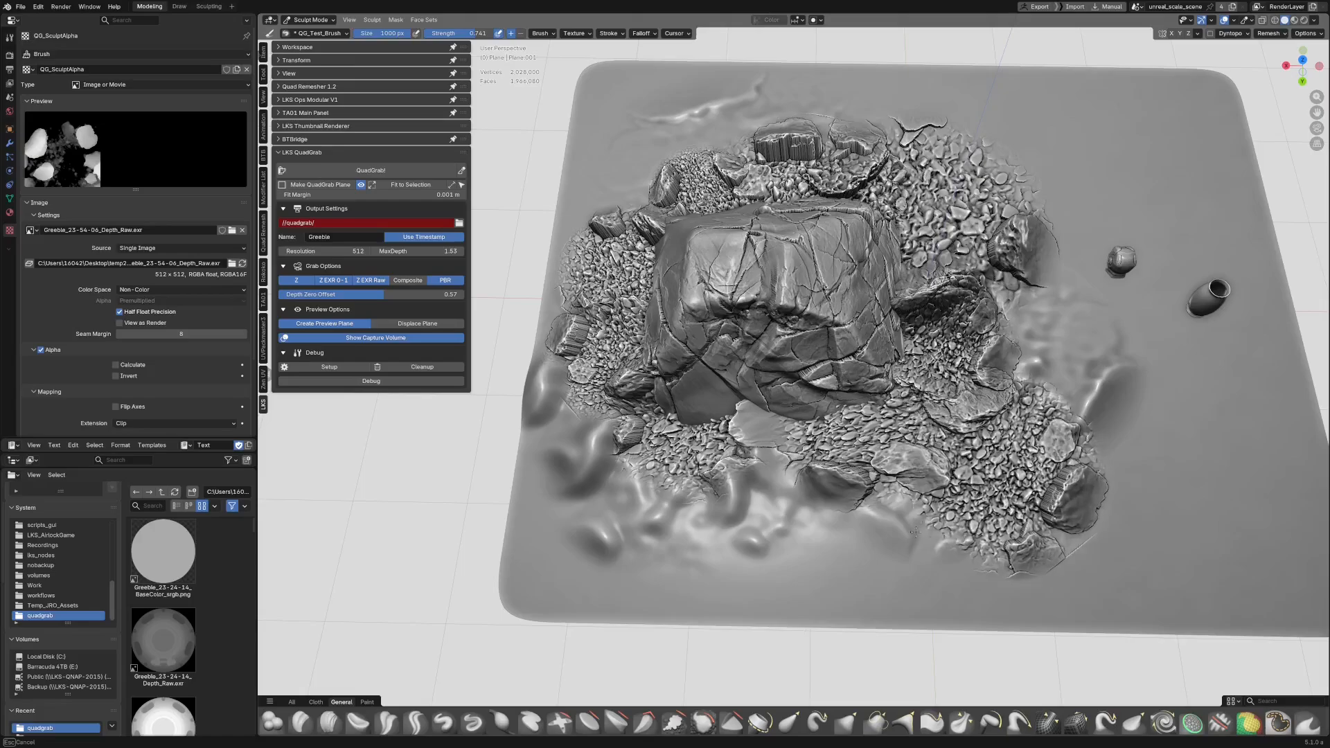
mouse_move(554, 623)
middle_mouse_down()
mouse_move(928, 412)
mouse_move(921, 429)
mouse_move(915, 415)
mouse_move(845, 506)
mouse_move(935, 468)
mouse_move(786, 326)
mouse_move(801, 478)
mouse_move(787, 415)
mouse_move(869, 187)
middle_mouse_up()
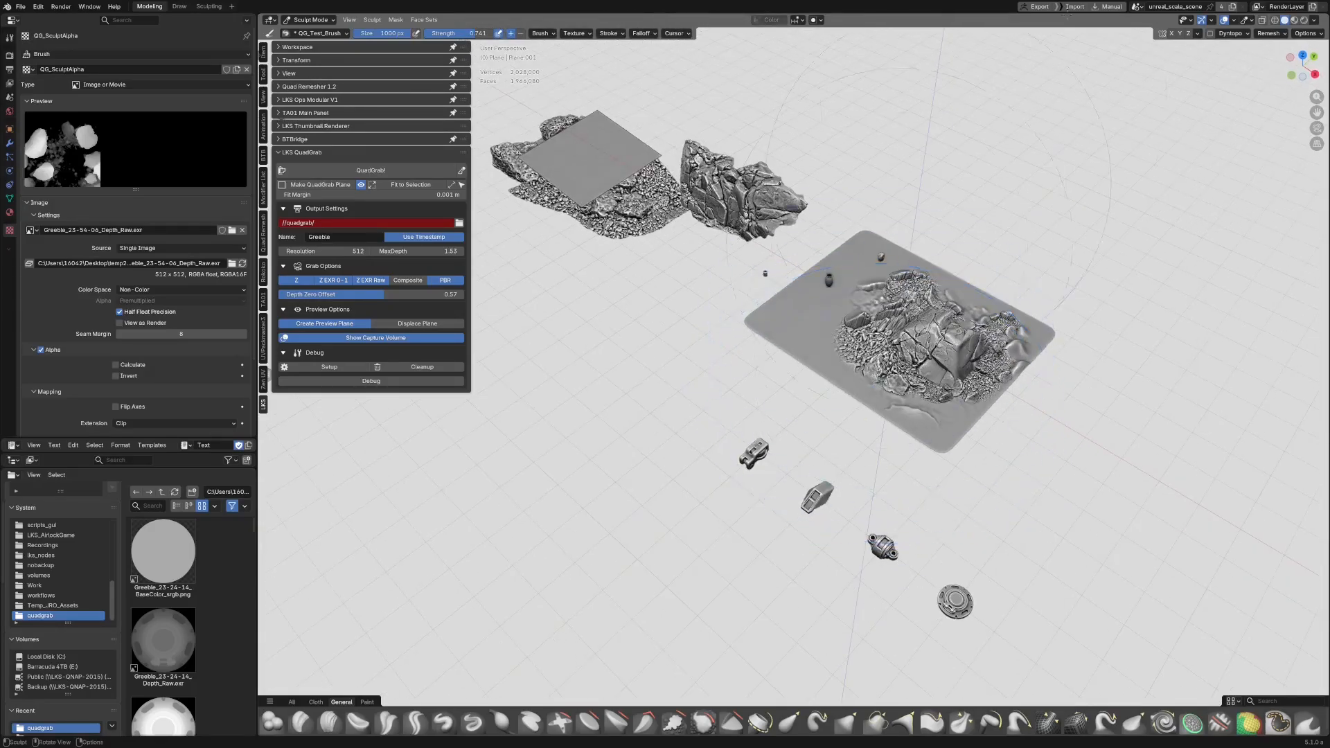